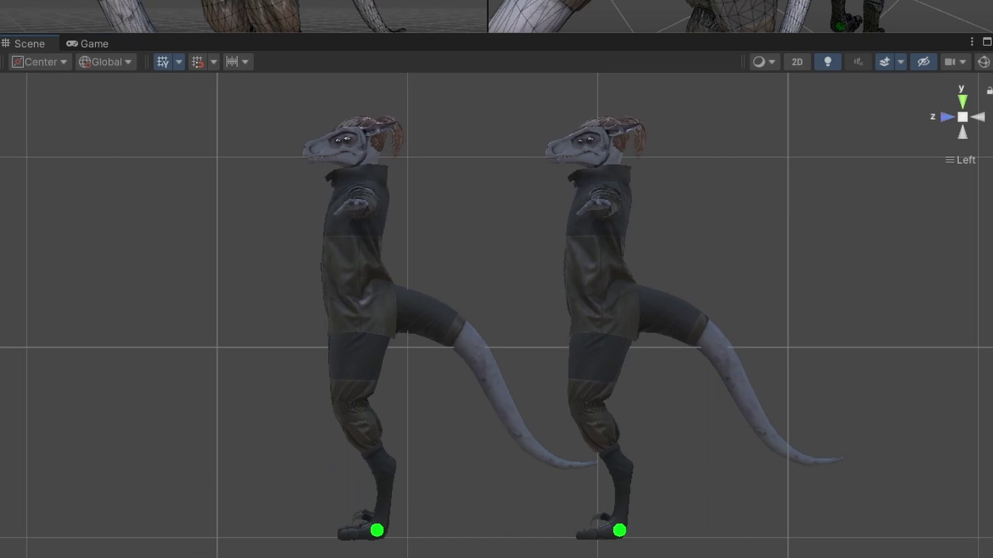
# Lift the left model's foot target up and forward, then rotate it to raise the feet.
pyautogui.click(377, 530)
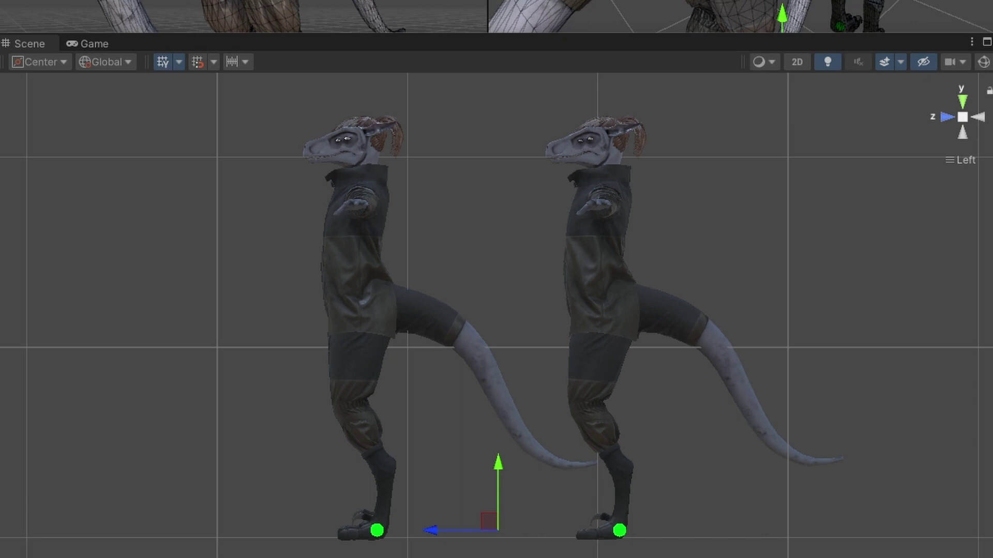
pyautogui.moveTo(488, 521); pyautogui.dragTo(468, 411)
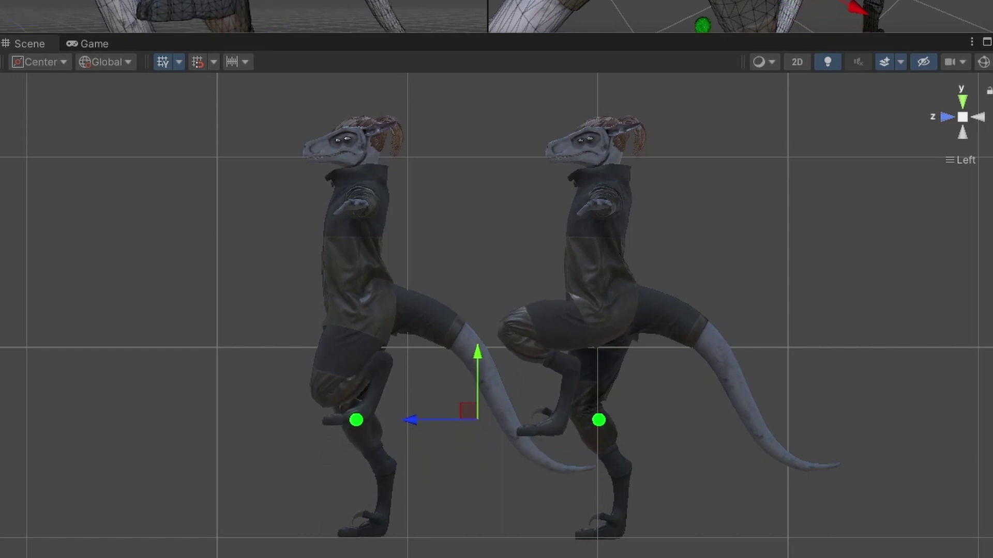
pyautogui.moveTo(468, 412); pyautogui.dragTo(592, 486)
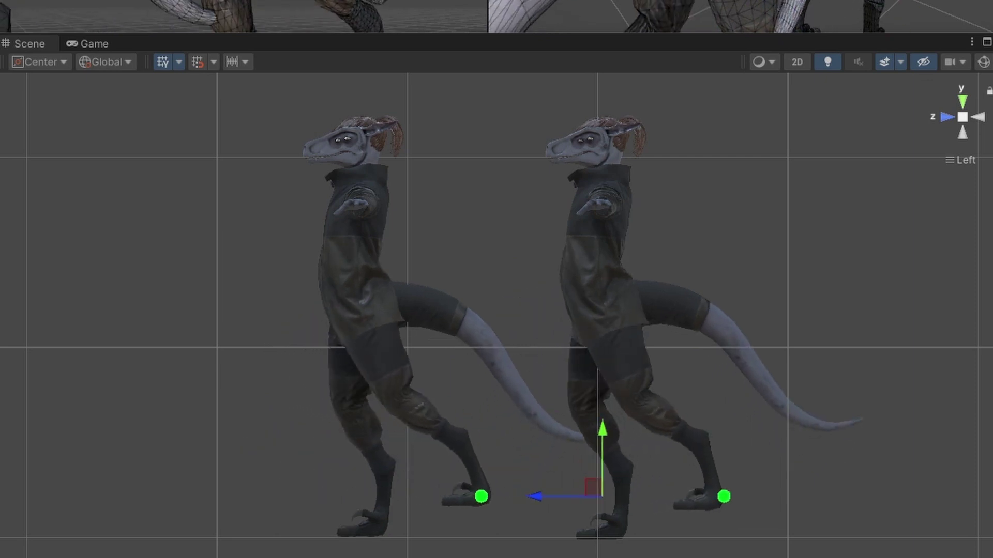
pyautogui.press('e')
pyautogui.moveTo(674, 496); pyautogui.dragTo(673, 442)
# Undo the leg test, switch the gizmo to Pivot, and rotate the foot target so the feet tilt down.
pyautogui.hotkey('ctrl', 'z')
pyautogui.press('z')
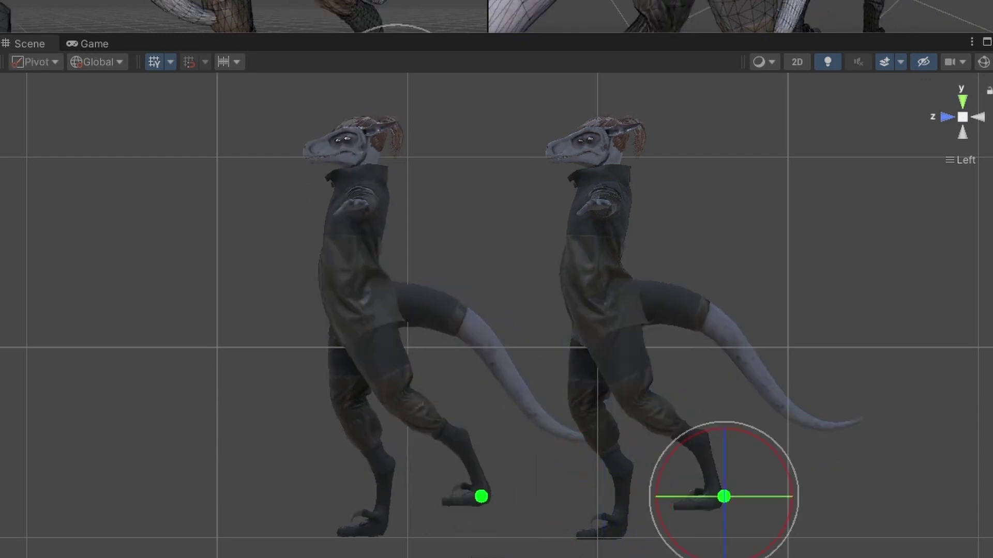
pyautogui.moveTo(657, 497); pyautogui.dragTo(664, 522)
# Move and rotate the right model's foot target down and back, then raise it up and forward.
pyautogui.press('w')
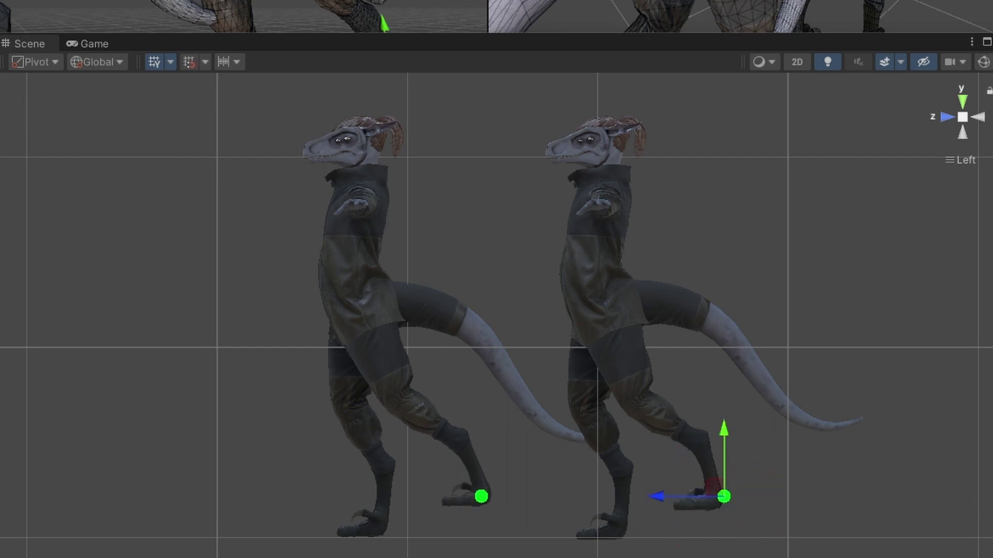
pyautogui.moveTo(724, 496); pyautogui.dragTo(619, 529)
pyautogui.press('e')
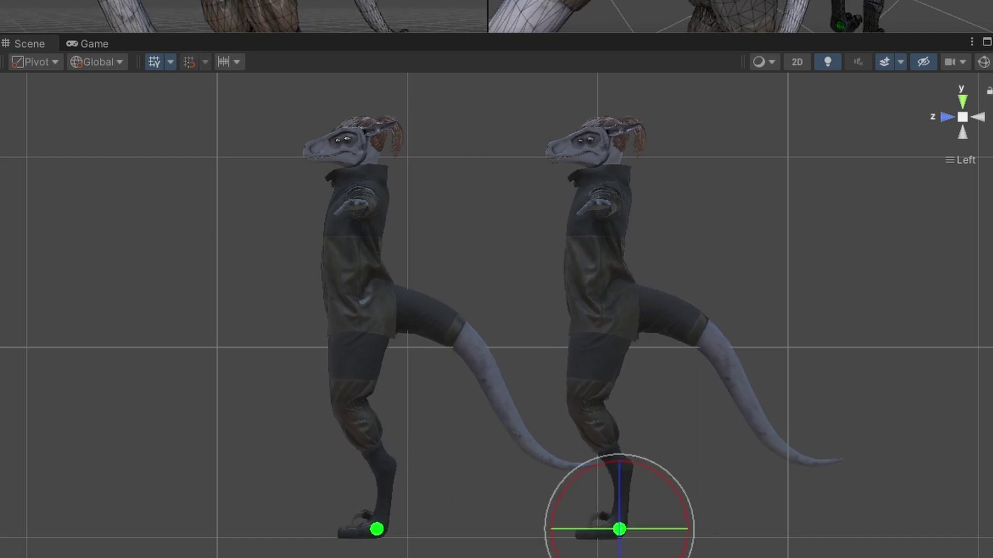
pyautogui.moveTo(687, 520); pyautogui.dragTo(668, 480)
pyautogui.press('w')
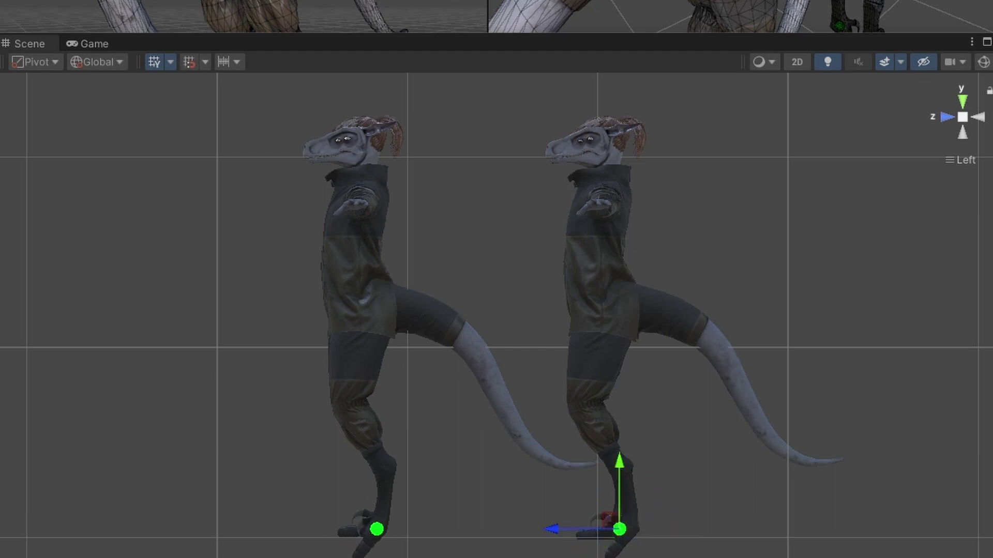
pyautogui.moveTo(618, 529); pyautogui.dragTo(606, 539)
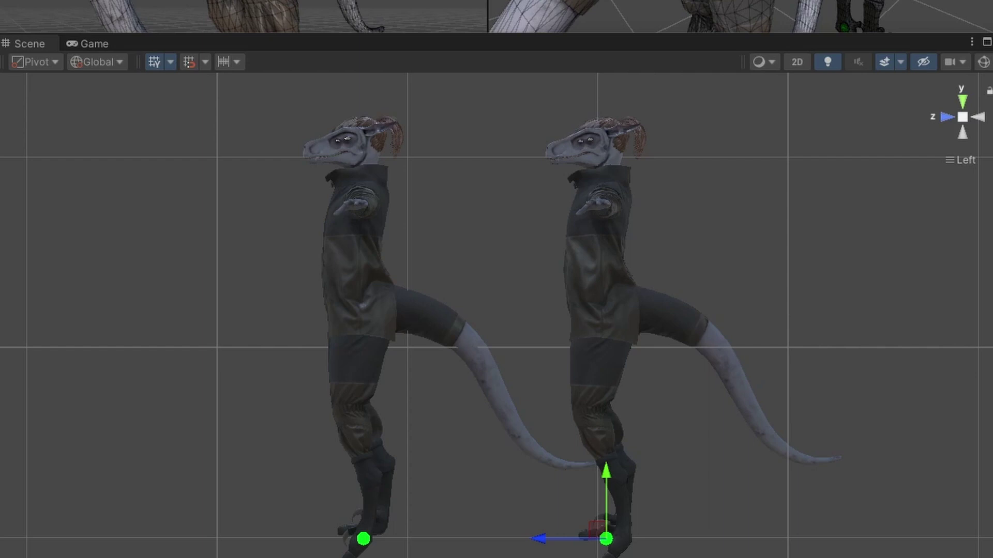
pyautogui.hotkey('ctrl', 'z')
pyautogui.hotkey('ctrl', 'z')
pyautogui.hotkey('ctrl', 'z')
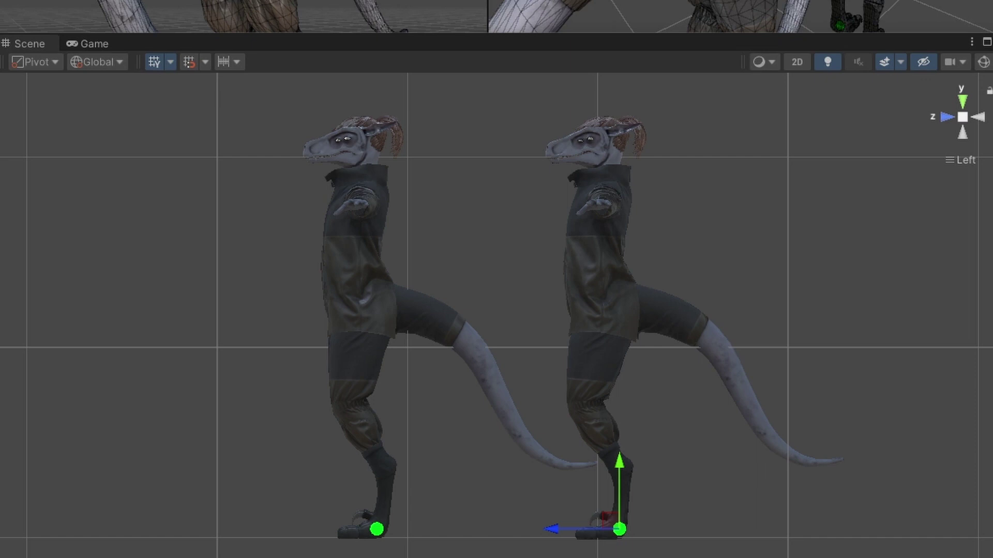
pyautogui.moveTo(619, 529); pyautogui.dragTo(630, 492)
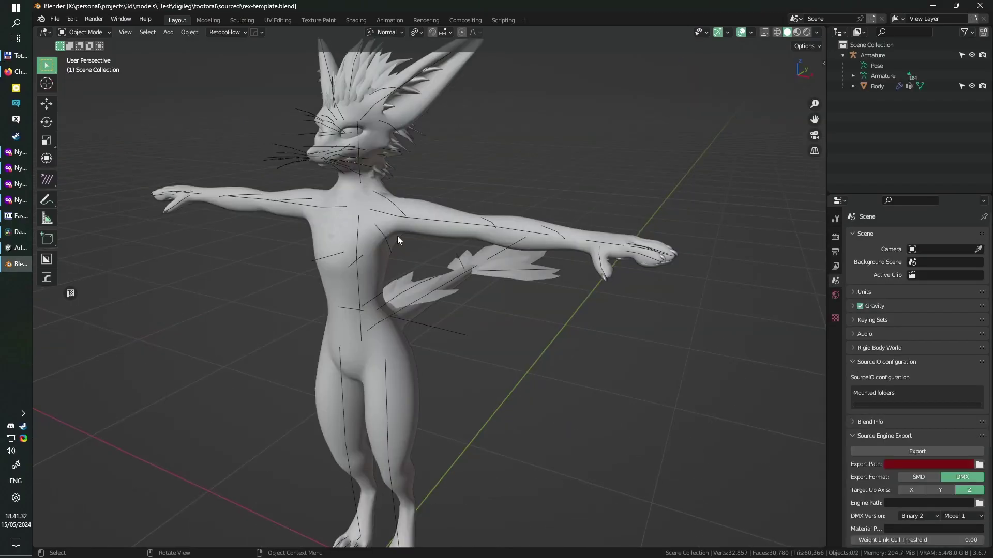
# Select the Armature instead of the Body mesh and enter Edit Mode.
pyautogui.scroll(-3, 476, 302)
pyautogui.keyDown('shift'); pyautogui.moveTo(458, 290); pyautogui.dragTo(537, 231, button='middle'); pyautogui.keyUp('shift')
pyautogui.scroll(2, 426, 302)
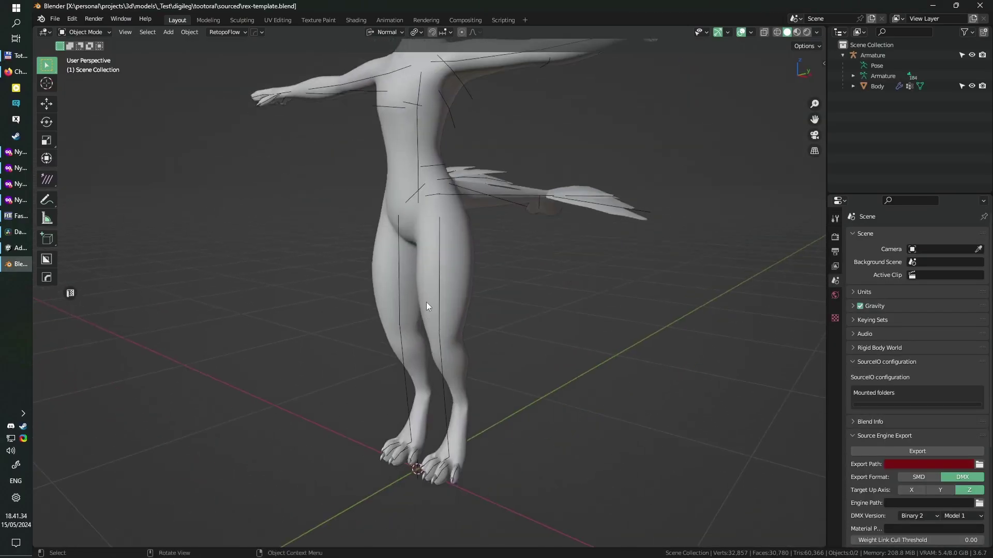
pyautogui.click(442, 282)
pyautogui.scroll(5, 455, 300)
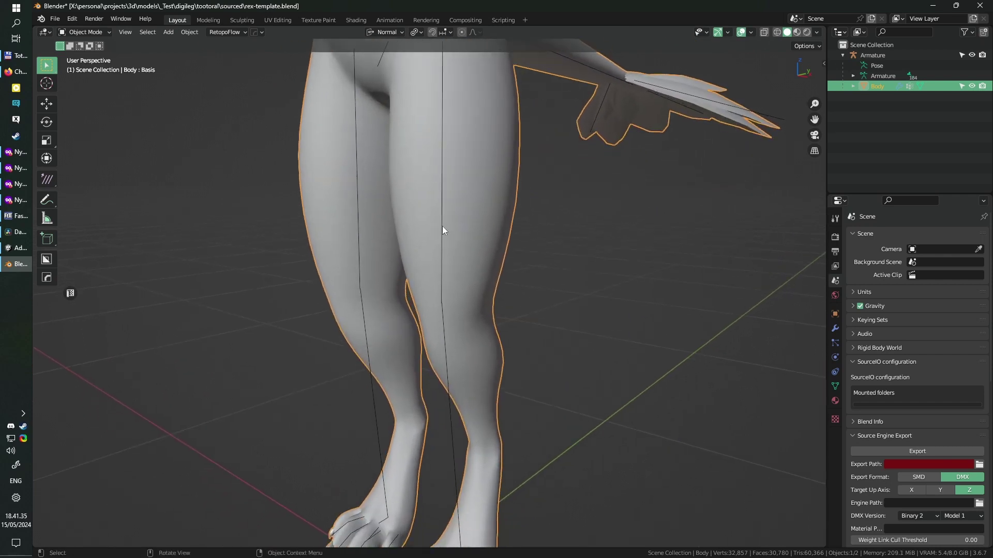
pyautogui.click(444, 228)
pyautogui.moveTo(529, 359); pyautogui.dragTo(475, 349, button='middle')
pyautogui.press('Tab')
# With X-ray enabled, select the knee joint and view the leg from the right side.
pyautogui.click(427, 180)
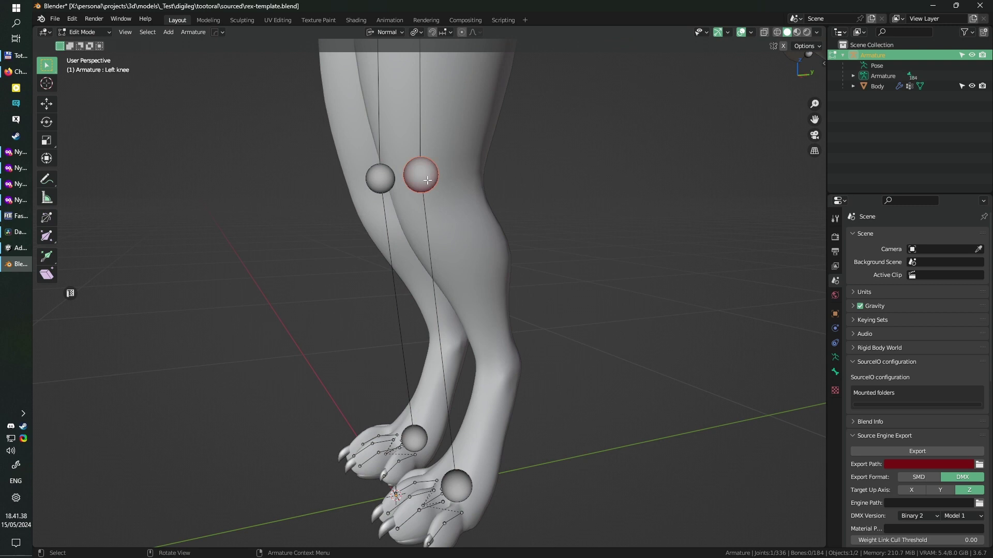
pyautogui.keyDown('shift'); pyautogui.click(386, 186); pyautogui.keyUp('shift')
pyautogui.click(436, 177)
pyautogui.click(786, 47)
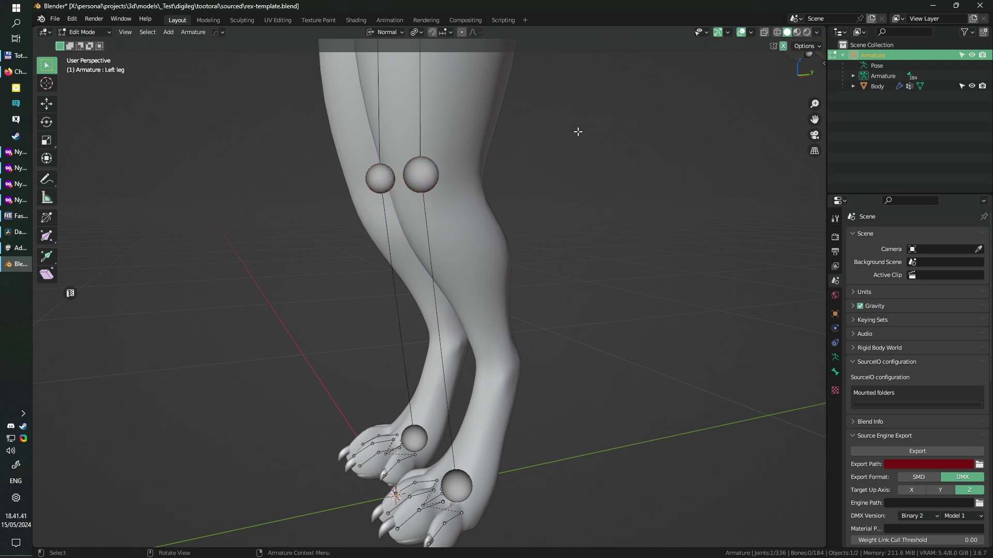
pyautogui.click(433, 175)
pyautogui.press('KP_3')
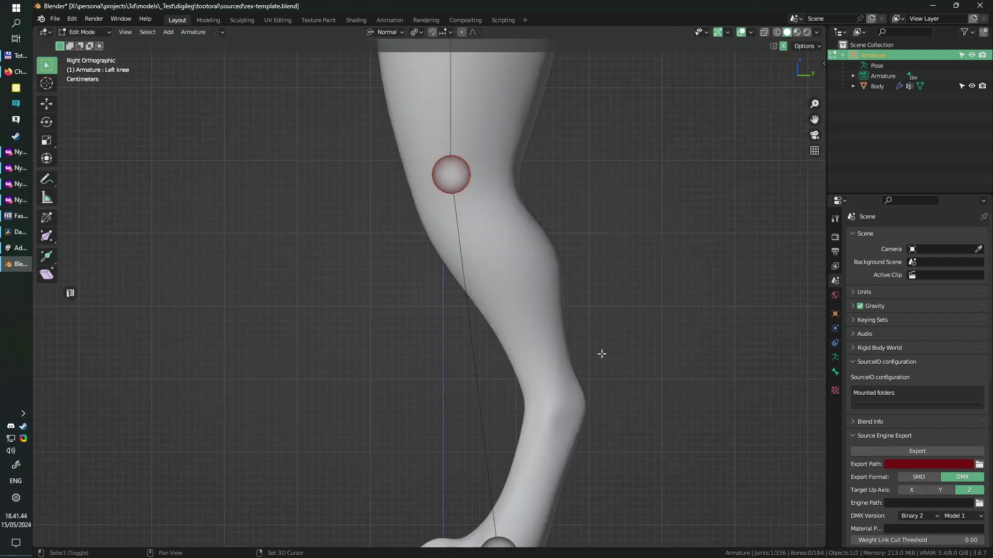
pyautogui.keyDown('shift'); pyautogui.moveTo(574, 305); pyautogui.dragTo(529, 226, button='middle'); pyautogui.keyUp('shift')
# Extrude two bones from the knee to the hock and ankle, snapping the tip onto the ankle.
pyautogui.press('e')
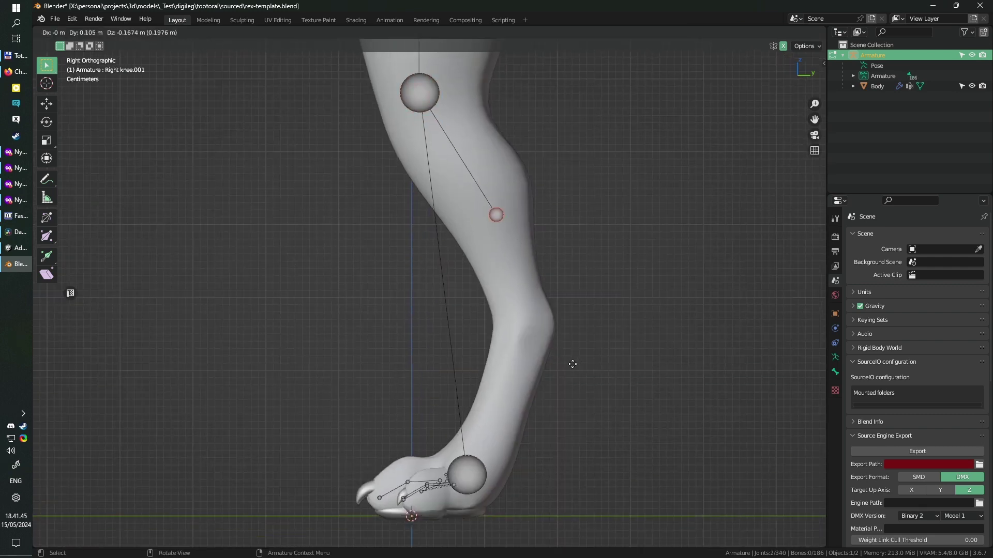
pyautogui.click(597, 468)
pyautogui.keyDown('shift'); pyautogui.moveTo(605, 383); pyautogui.dragTo(636, 281, button='middle'); pyautogui.keyUp('shift')
pyautogui.press('e')
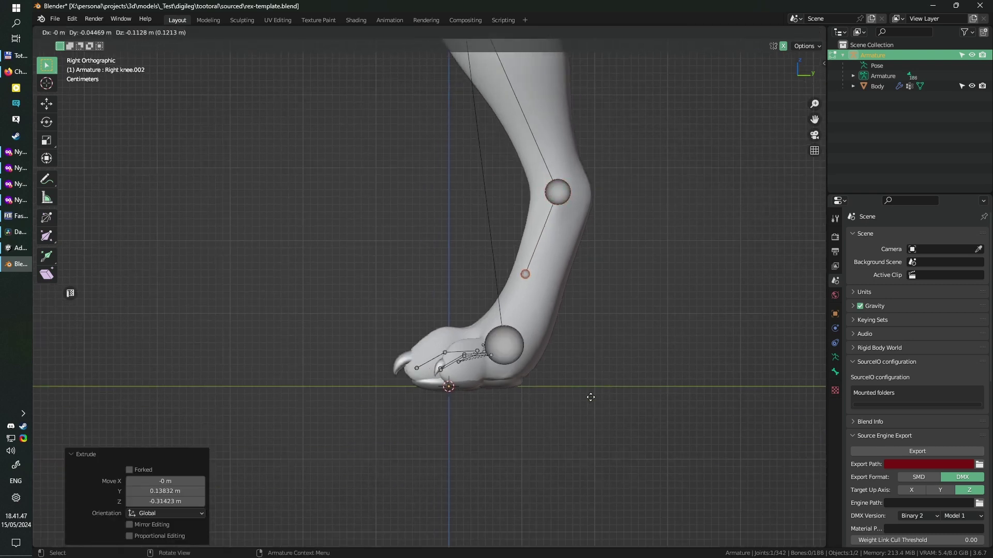
pyautogui.click(578, 456)
pyautogui.scroll(8, 533, 341)
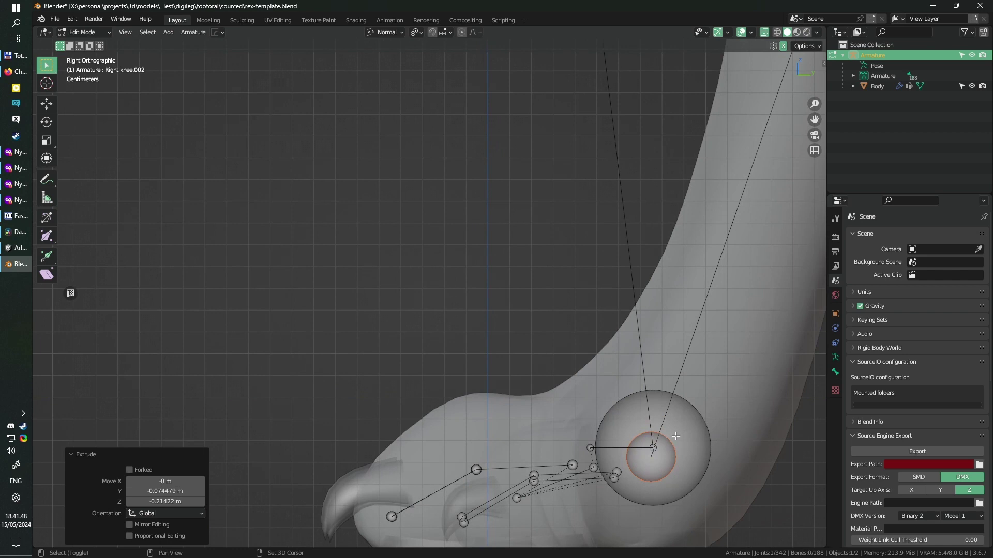
pyautogui.scroll(10, 533, 341)
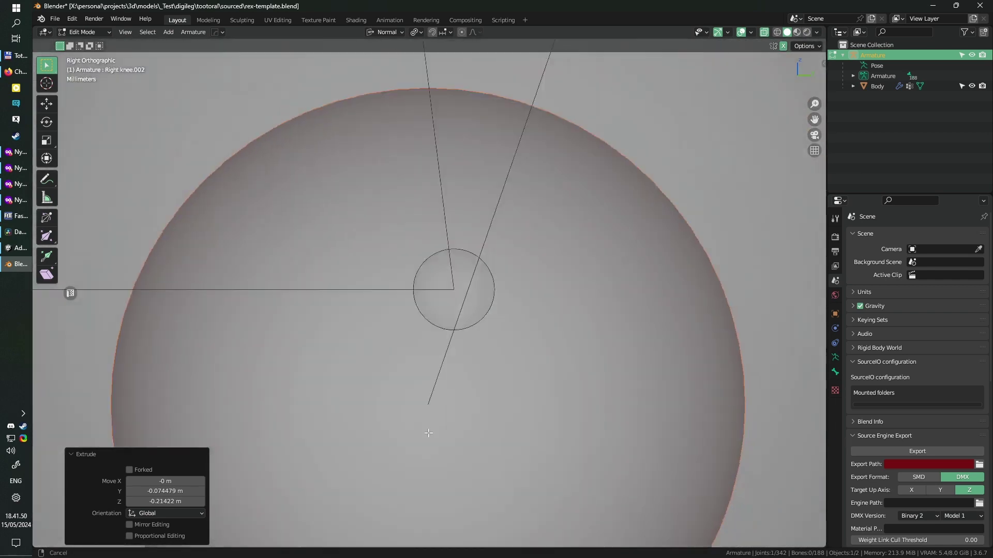
pyautogui.press('g')
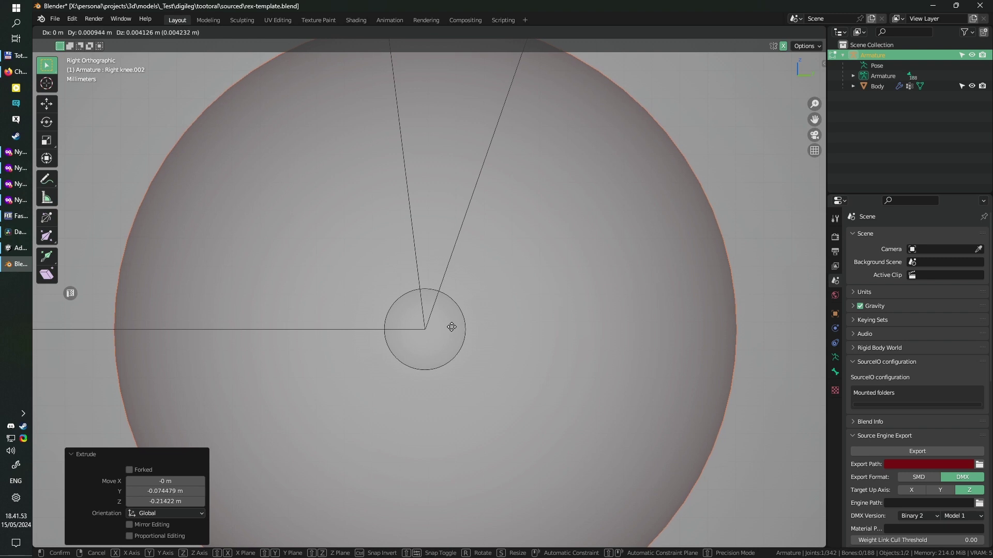
pyautogui.click(451, 329)
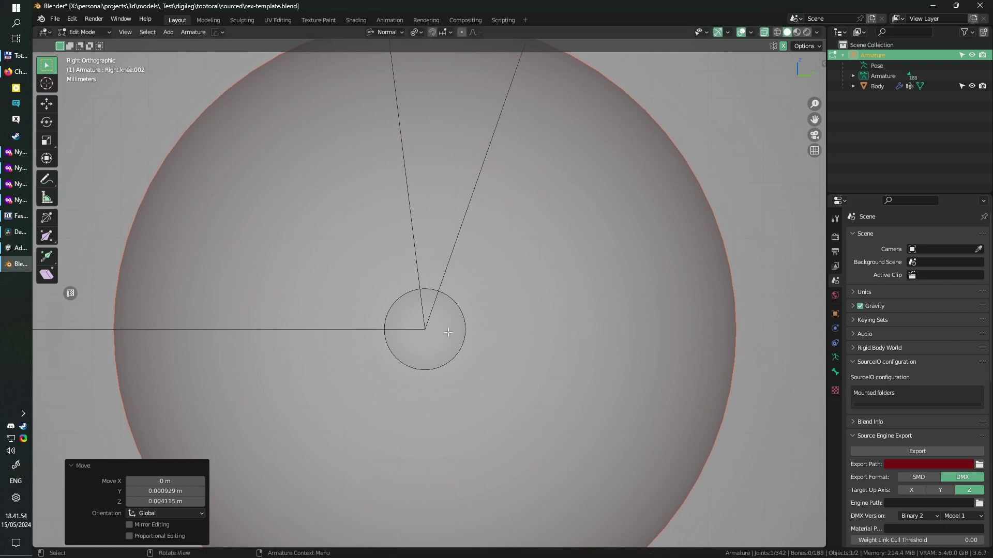
pyautogui.scroll(-12, 465, 336)
pyautogui.scroll(7, 475, 339)
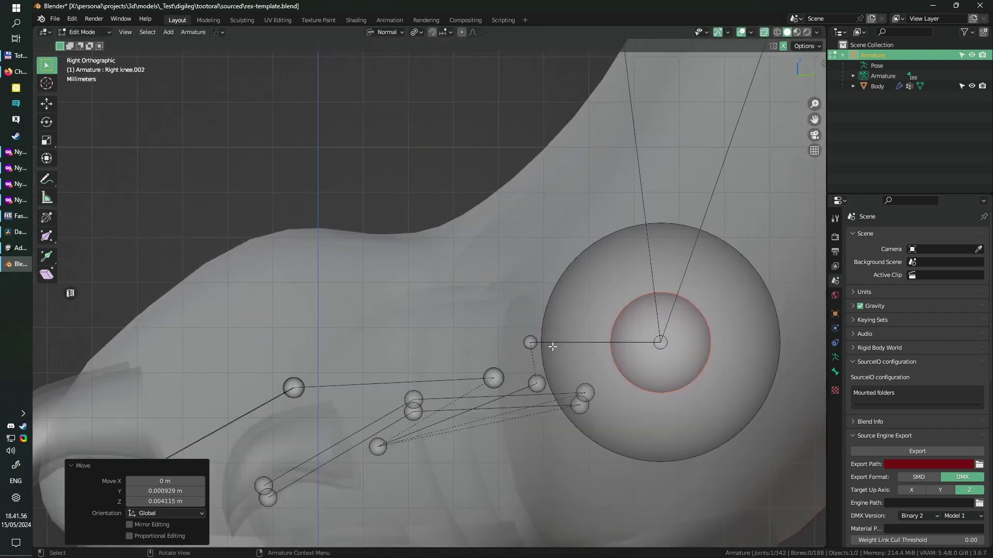
pyautogui.scroll(-10, 678, 355)
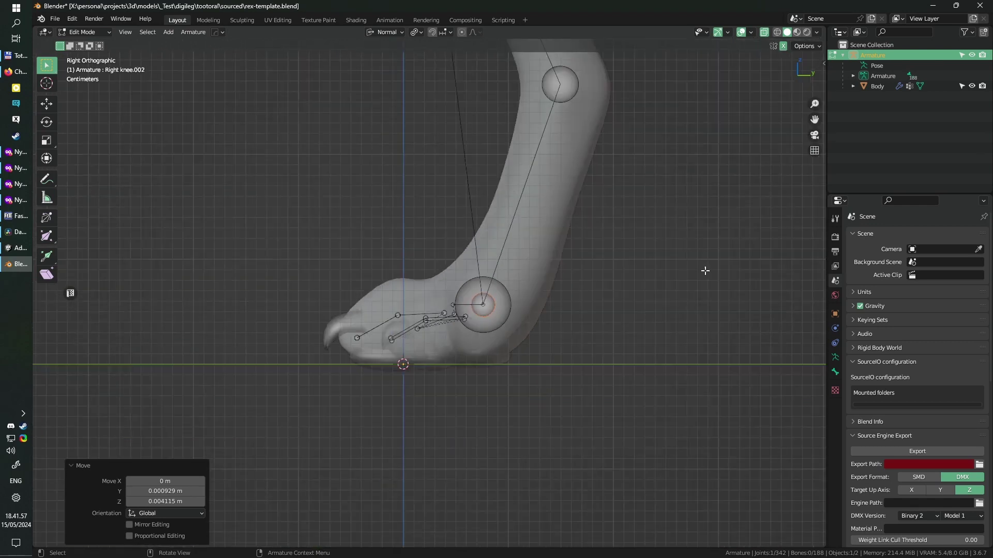
pyautogui.scroll(10, 583, 345)
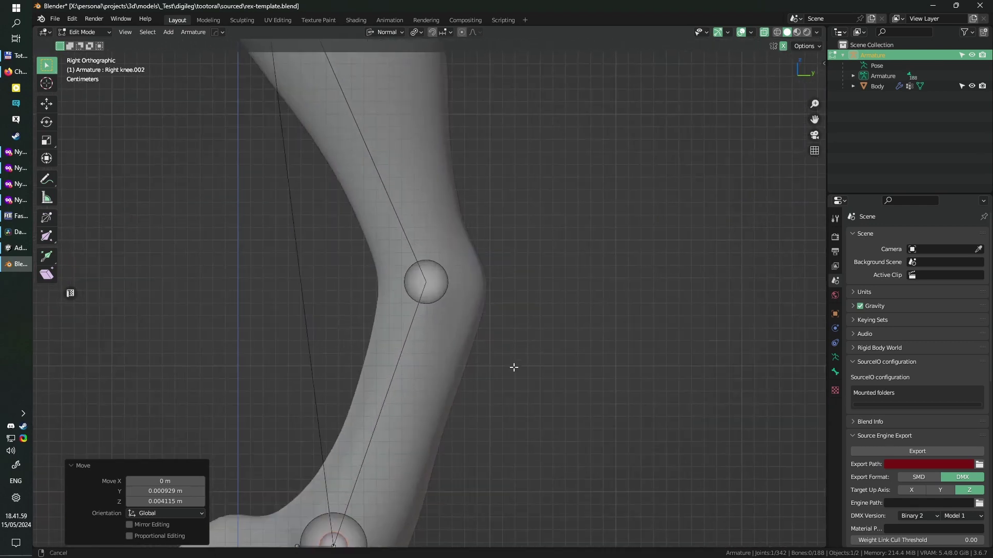
# Move the four new knee bones of both legs to their own bone layer.
pyautogui.click(460, 208)
pyautogui.moveTo(513, 299); pyautogui.dragTo(402, 328, button='middle')
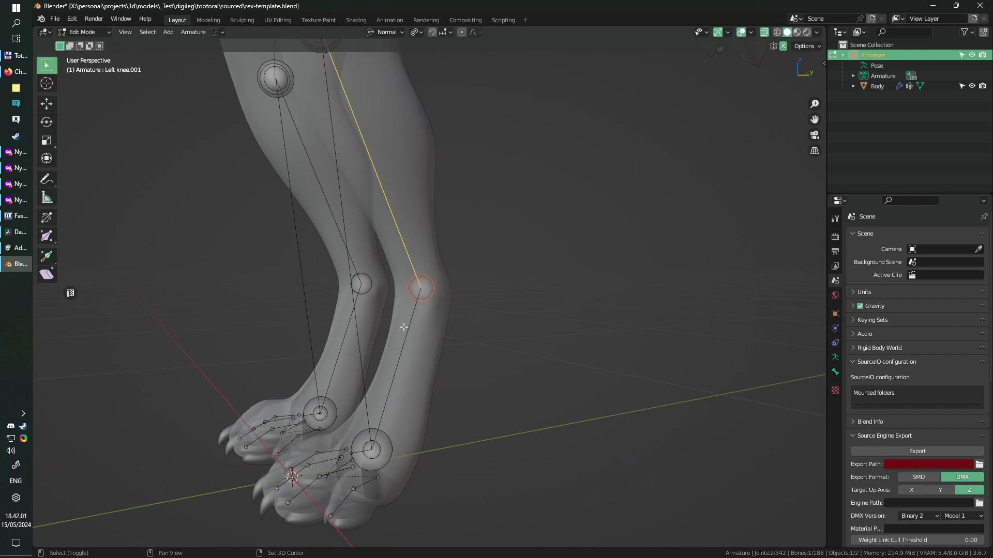
pyautogui.keyDown('shift'); pyautogui.click(403, 348); pyautogui.keyUp('shift')
pyautogui.keyDown('shift'); pyautogui.click(343, 325); pyautogui.keyUp('shift')
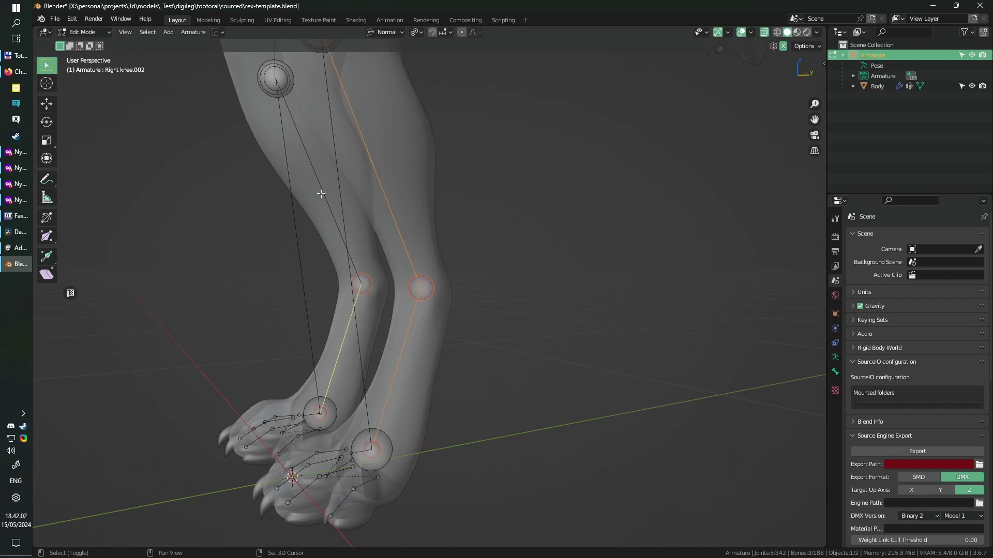
pyautogui.keyDown('shift'); pyautogui.click(329, 212); pyautogui.keyUp('shift')
pyautogui.press('x')
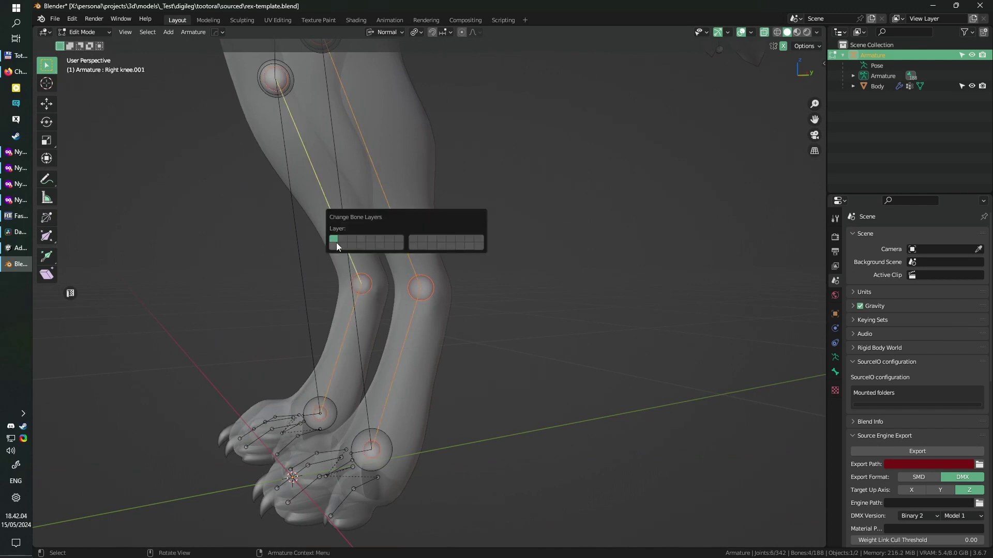
pyautogui.click(336, 246)
# Show both the knee-bone layer and the main layer in the Armature data properties.
pyautogui.click(835, 358)
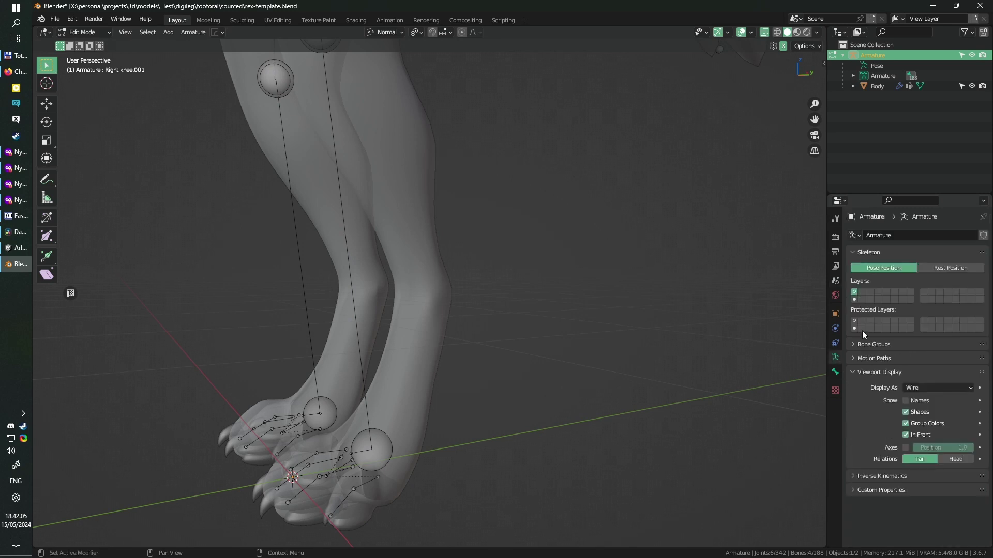
pyautogui.click(854, 299)
pyautogui.press('KP_Decimal')
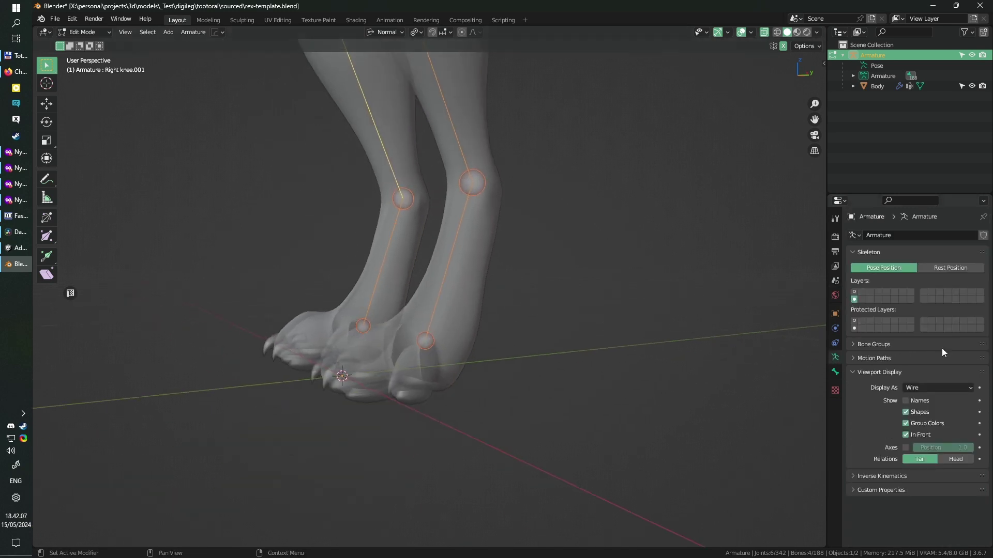
pyautogui.keyDown('shift'); pyautogui.click(852, 293); pyautogui.keyUp('shift')
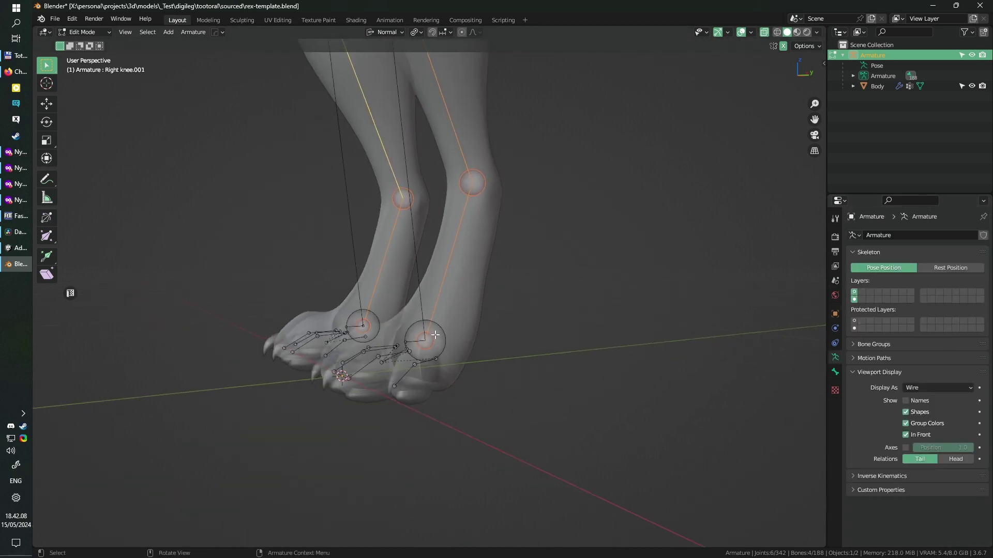
pyautogui.click(437, 311)
pyautogui.press('KP_3')
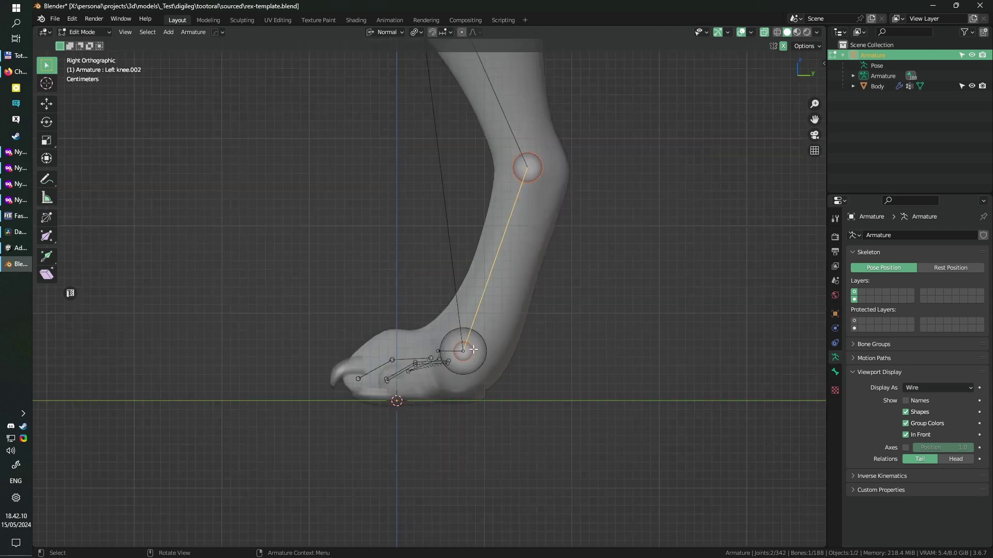
# Select the knee bone's end joint in a side view of the leg.
pyautogui.scroll(5, 465, 352)
pyautogui.keyDown('shift'); pyautogui.moveTo(456, 359); pyautogui.dragTo(465, 216, button='middle'); pyautogui.keyUp('shift')
pyautogui.scroll(4, 574, 300)
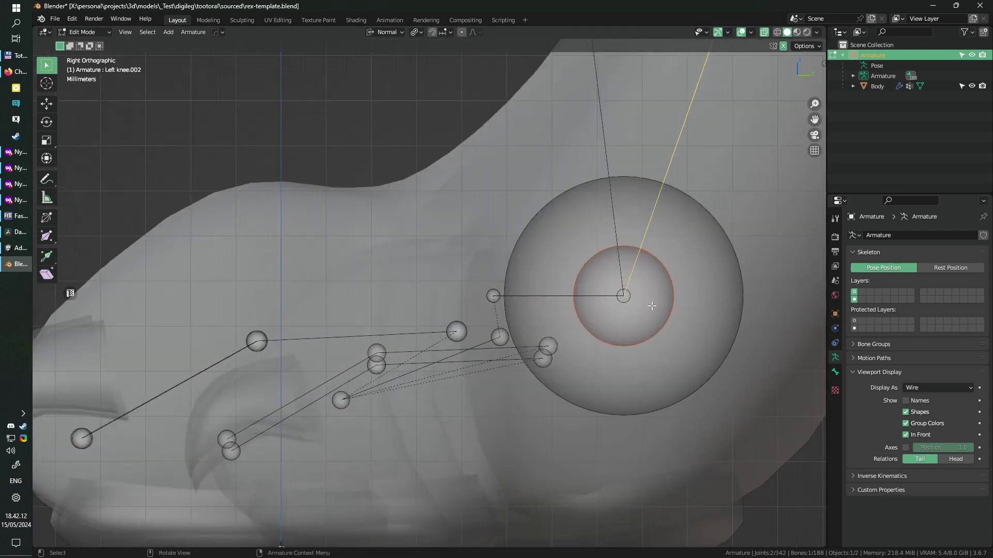
pyautogui.moveTo(646, 307); pyautogui.dragTo(627, 305, button='middle')
pyautogui.click(463, 299)
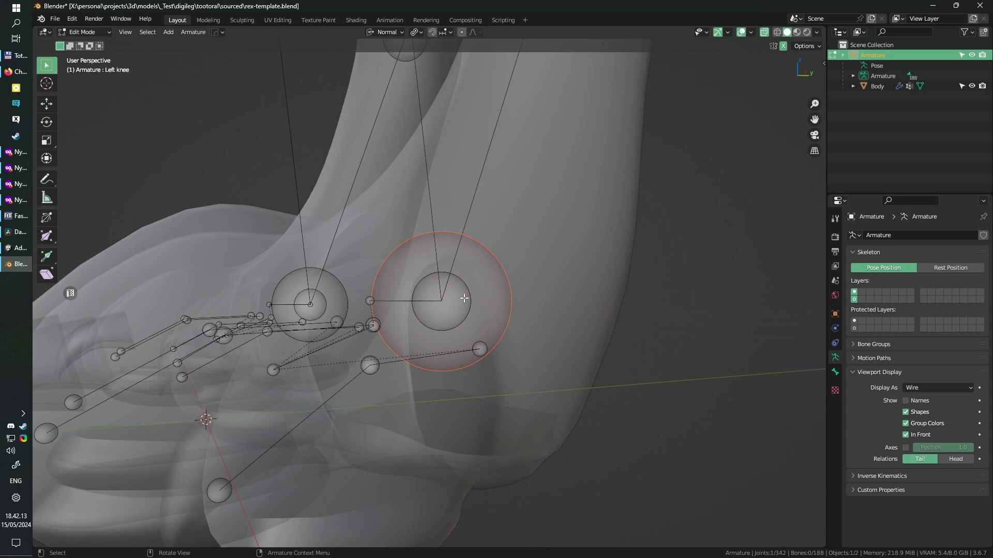
pyautogui.press('KP_3')
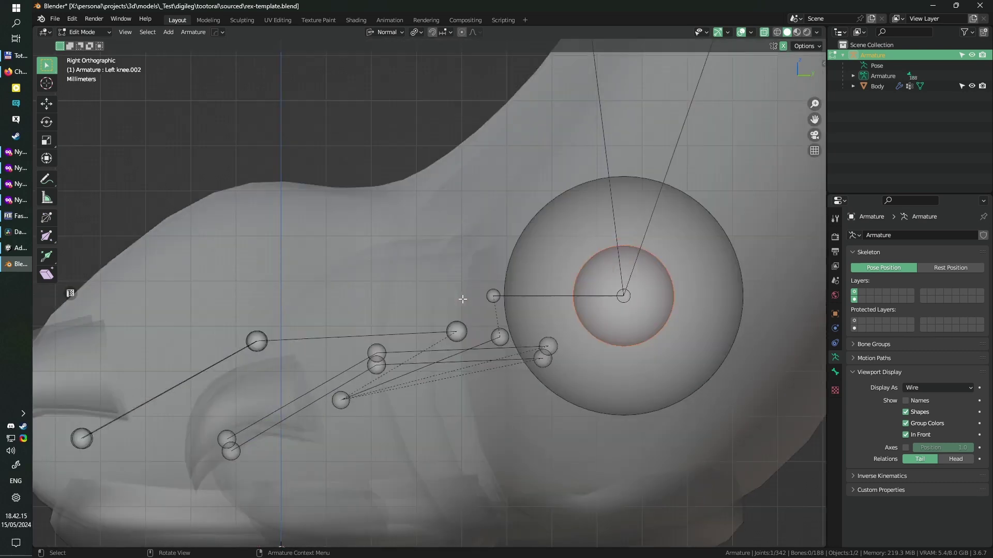
pyautogui.scroll(3, 465, 300)
# Extrude two mirrored bones from the ankle joint along the foot to the toe tip.
pyautogui.press('e')
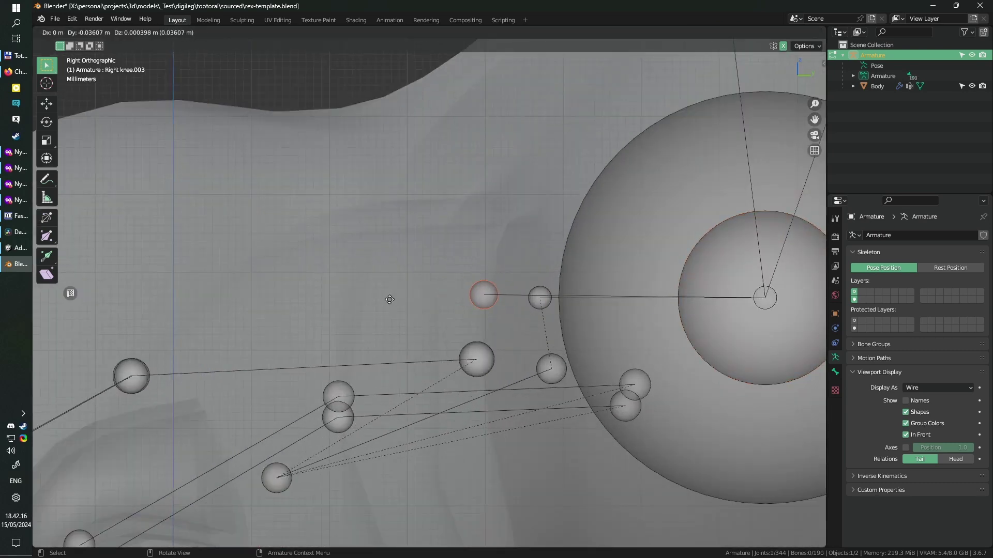
pyautogui.click(416, 302)
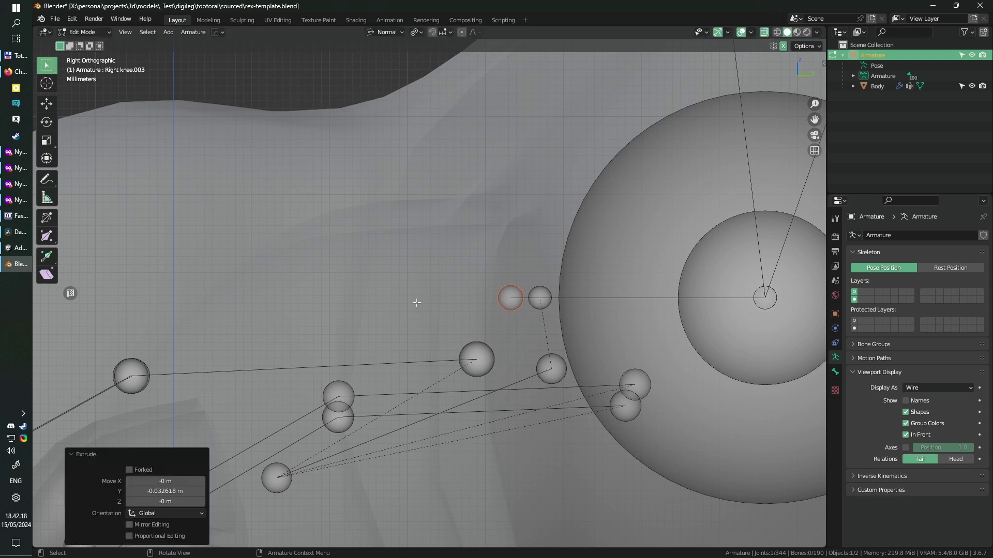
pyautogui.scroll(-3, 326, 472)
pyautogui.scroll(2, 326, 472)
pyautogui.press('e')
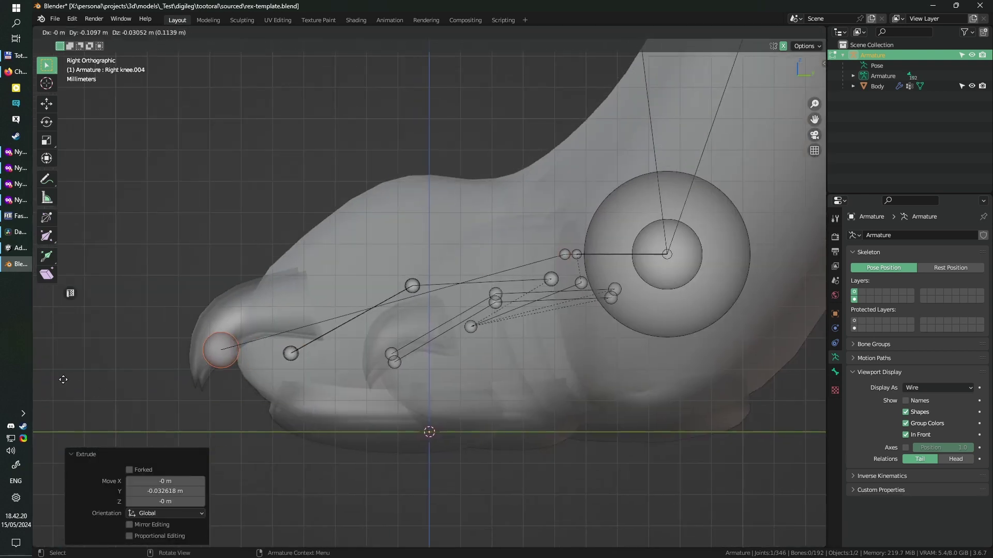
pyautogui.click(52, 388)
pyautogui.scroll(-3, 705, 247)
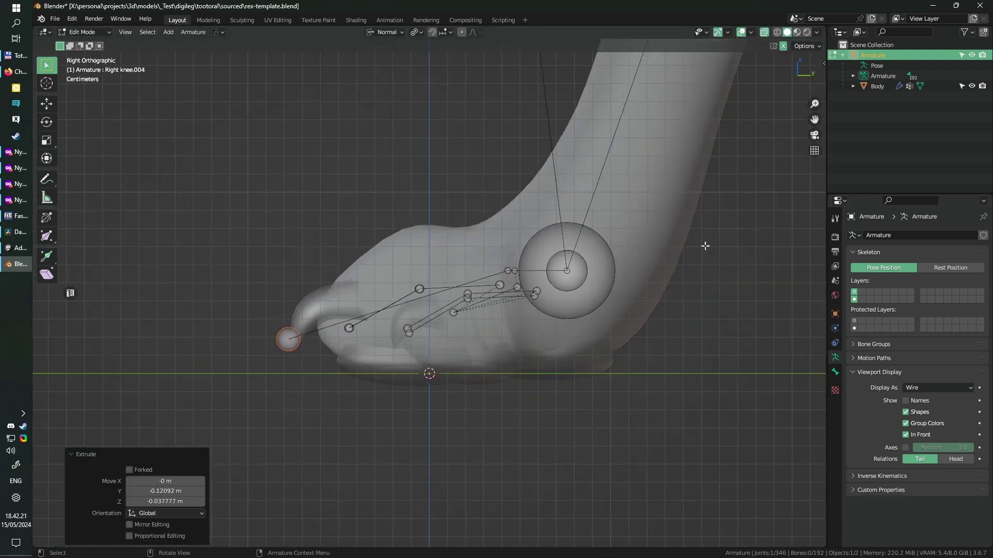
# Show only the second bone layer so the small toe bones are hidden.
pyautogui.moveTo(705, 246); pyautogui.dragTo(641, 335, button='middle')
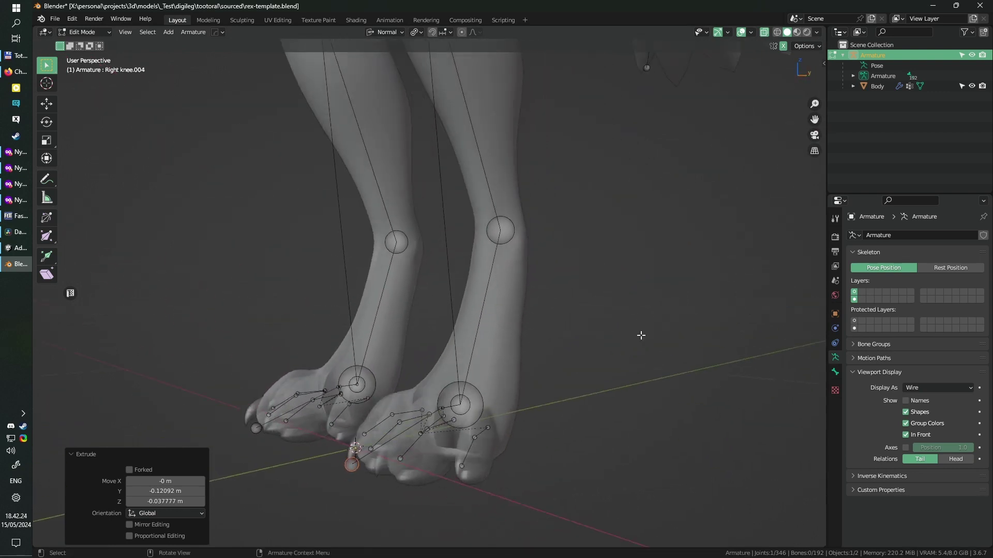
pyautogui.click(854, 299)
pyautogui.moveTo(461, 204); pyautogui.dragTo(600, 281, button='middle')
# Rename the two knee bones s_knee.l and s_knee.r.
pyautogui.click(502, 234)
pyautogui.press('F2')
pyautogui.write('s')
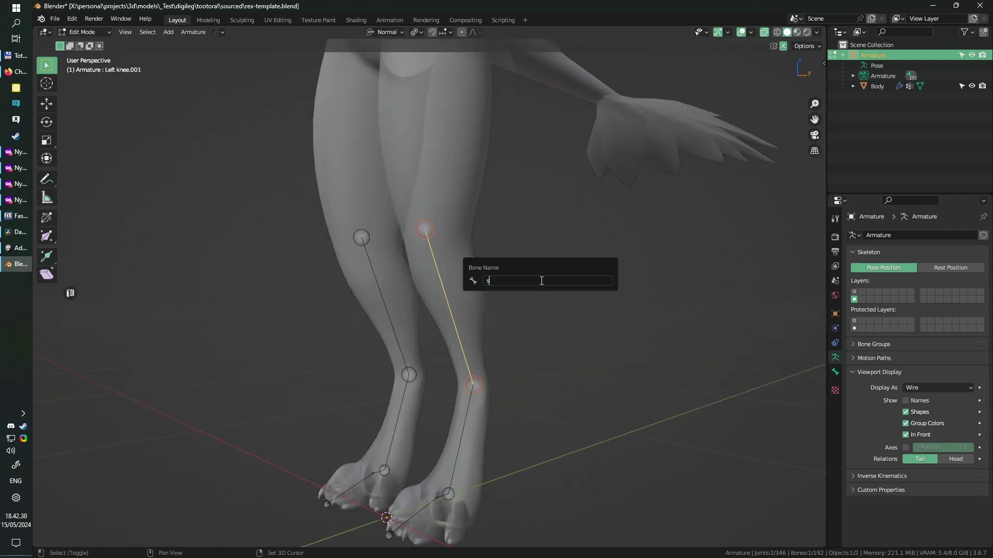
pyautogui.write('_knee.l')
pyautogui.press('Return')
pyautogui.click(379, 298)
pyautogui.press('F2')
pyautogui.write('s_knee.r')
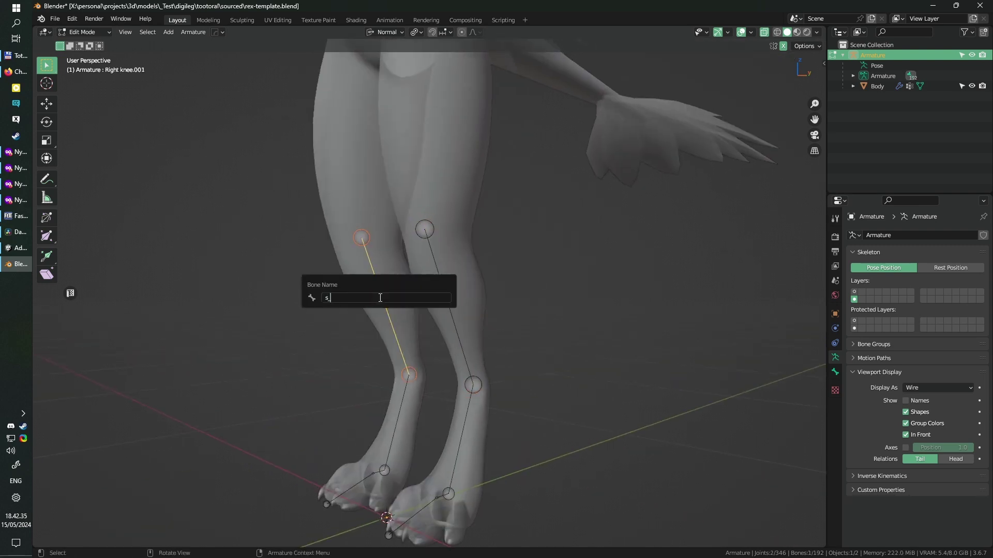
pyautogui.press('Return')
# Rename the shin bones s_metatarsal.l and s_metacarpal.r.
pyautogui.click(455, 326)
pyautogui.press('F2')
pyautogui.write('s_meta')
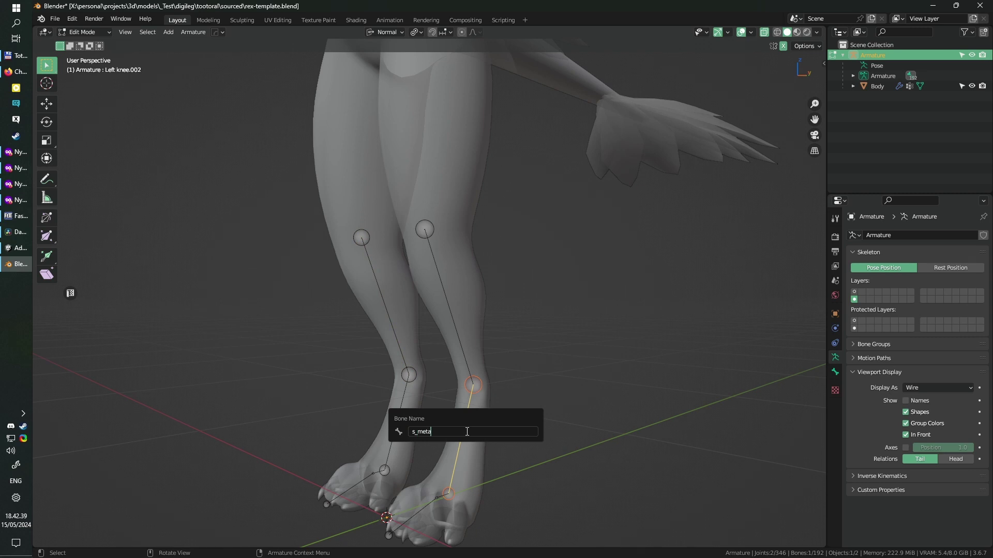
pyautogui.write('tarsal.l')
pyautogui.press('Return')
pyautogui.click(400, 413)
pyautogui.press('F2')
pyautogui.write('s_metaca')
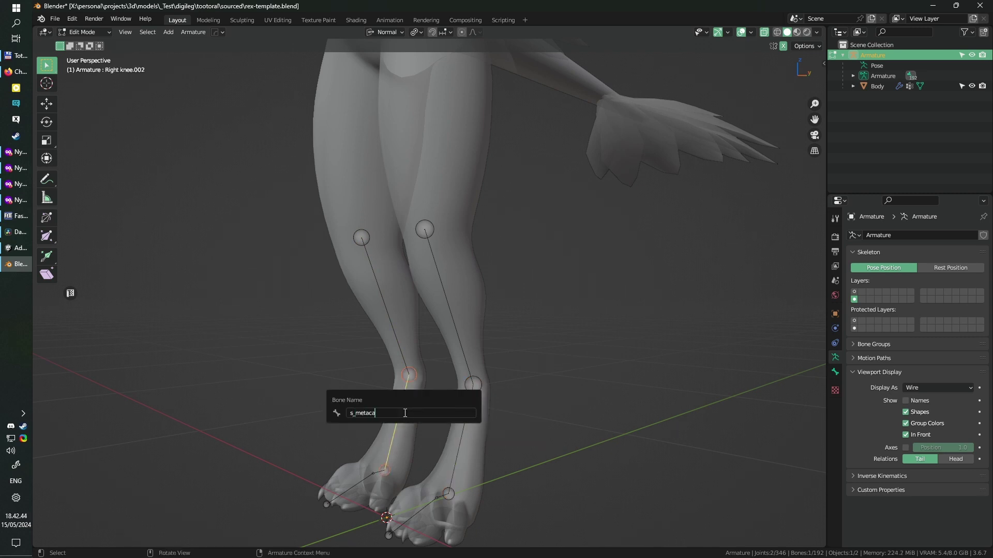
pyautogui.write('rpal.r')
pyautogui.press('Return')
pyautogui.scroll(5, 405, 413)
# Rename the foot bones s_foot.l and s_foot.r.
pyautogui.click(484, 428)
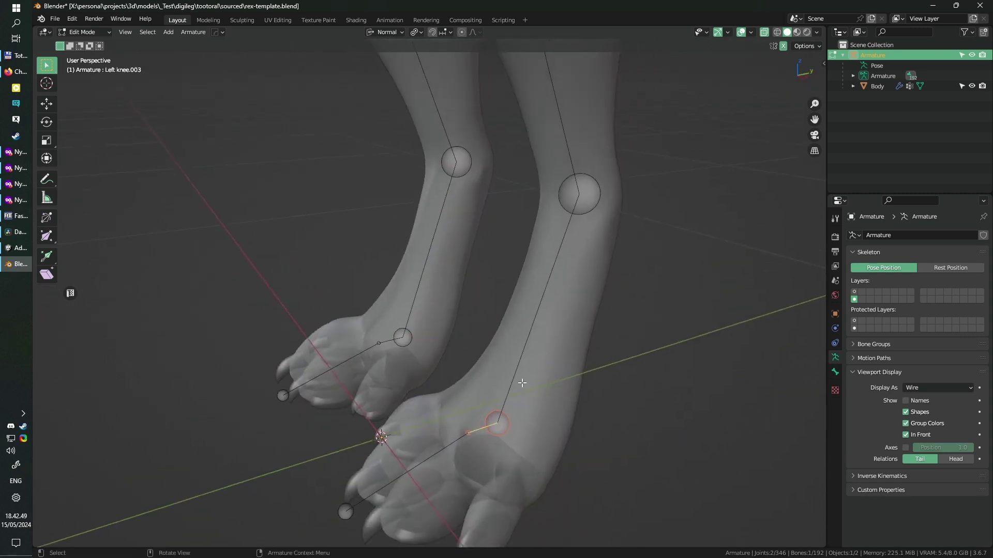
pyautogui.press('F2')
pyautogui.write('s')
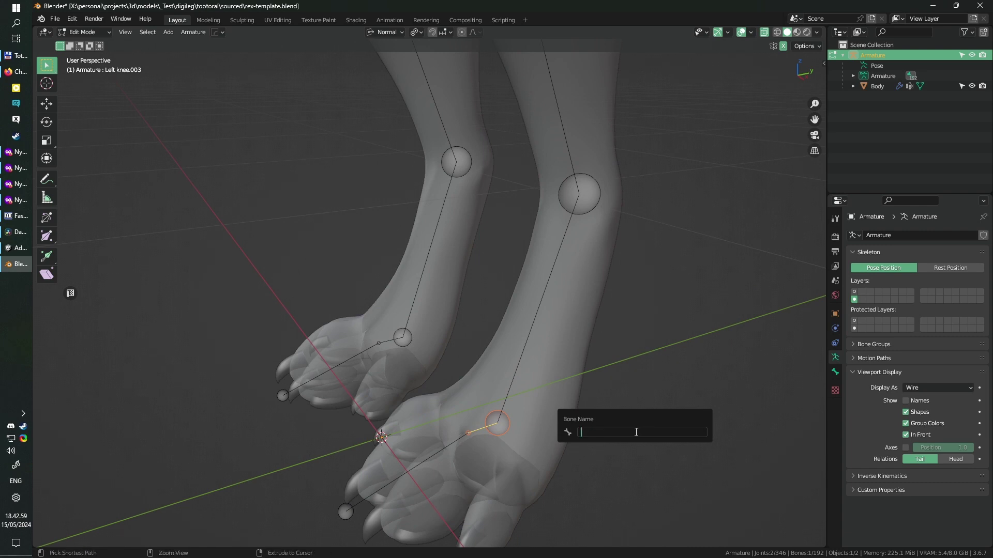
pyautogui.write('s_foot.l')
pyautogui.press('Return')
pyautogui.click(395, 340)
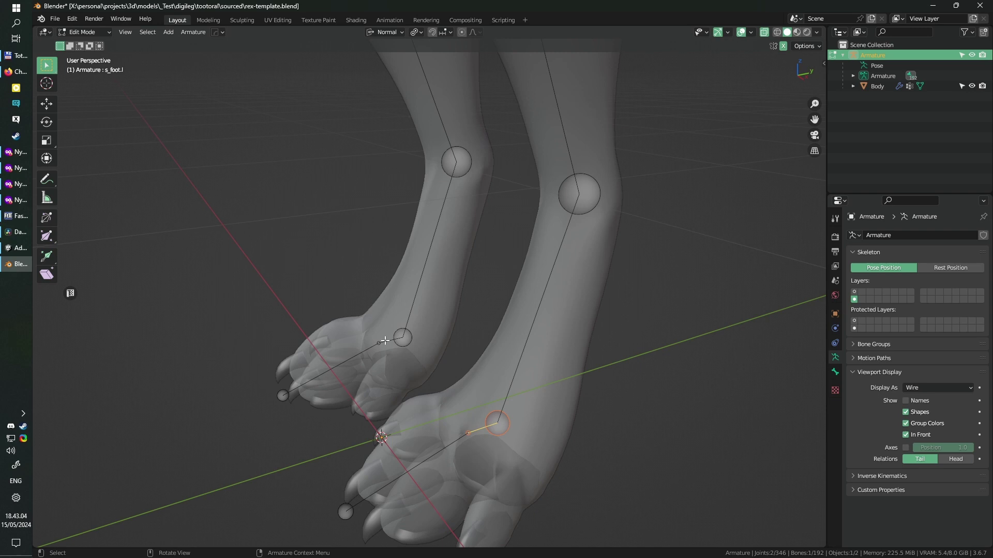
pyautogui.press('F2')
pyautogui.write('s_foot.r')
pyautogui.press('Return')
# Rename the toe bones s_toe.l and s_toe.r.
pyautogui.click(439, 453)
pyautogui.press('F2')
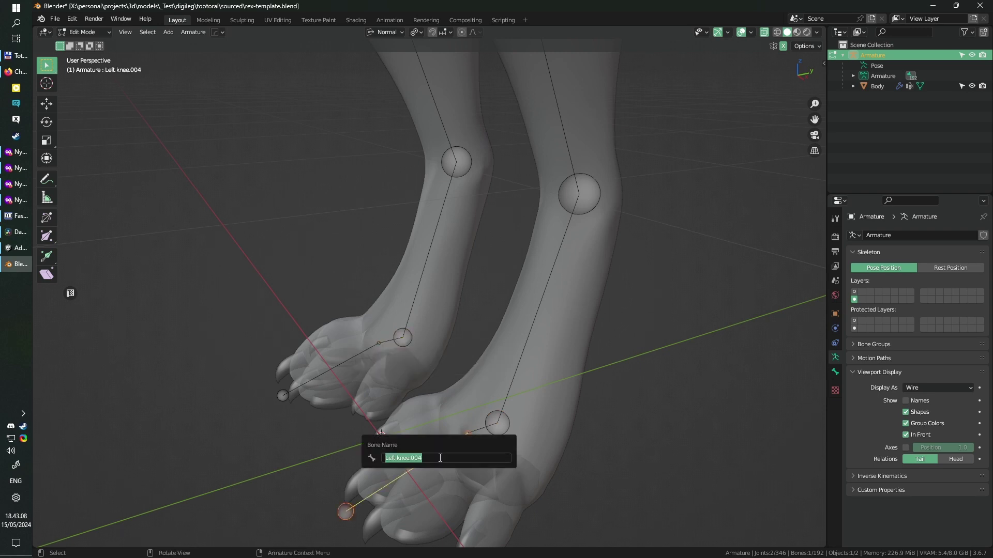
pyautogui.write('s_toe.r')
pyautogui.press('Return')
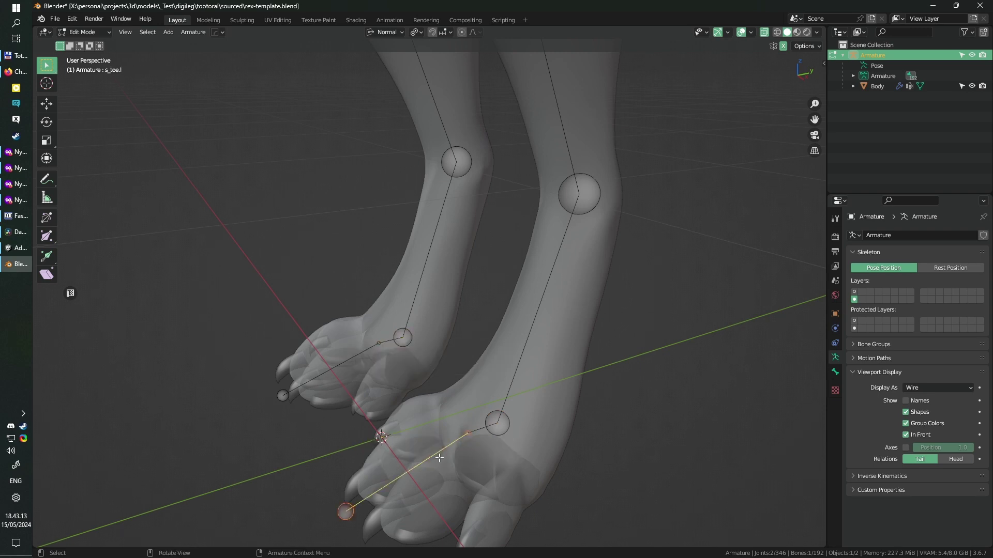
pyautogui.click(320, 368)
pyautogui.press('F2')
pyautogui.write('s_toe.r')
pyautogui.press('Return')
pyautogui.moveTo(321, 369); pyautogui.dragTo(528, 224, button='middle')
# Return to Object Mode and switch the Body mesh into Weight Paint mode.
pyautogui.press('Tab')
pyautogui.click(875, 86)
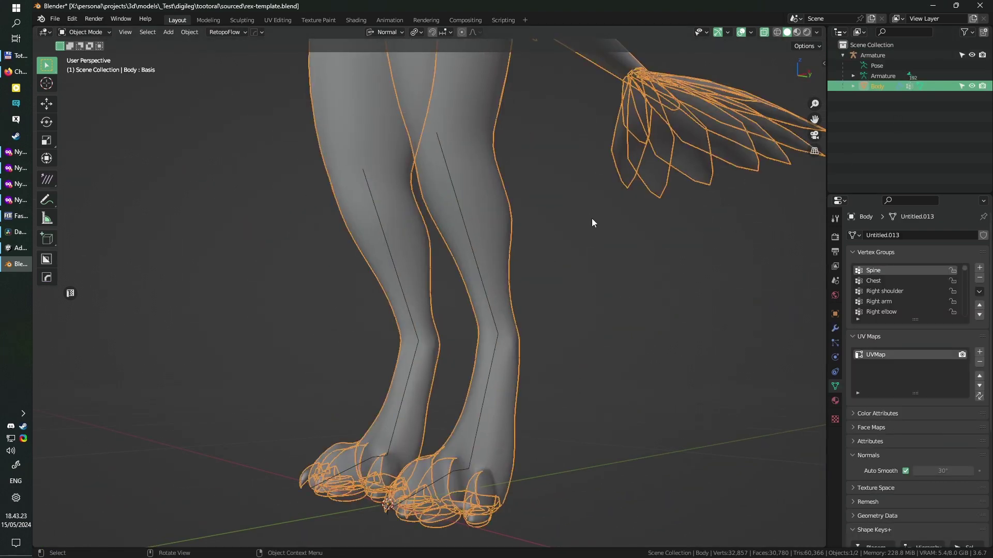
pyautogui.hotkey('ctrl', 'Tab')
pyautogui.click(579, 161)
pyautogui.click(85, 32)
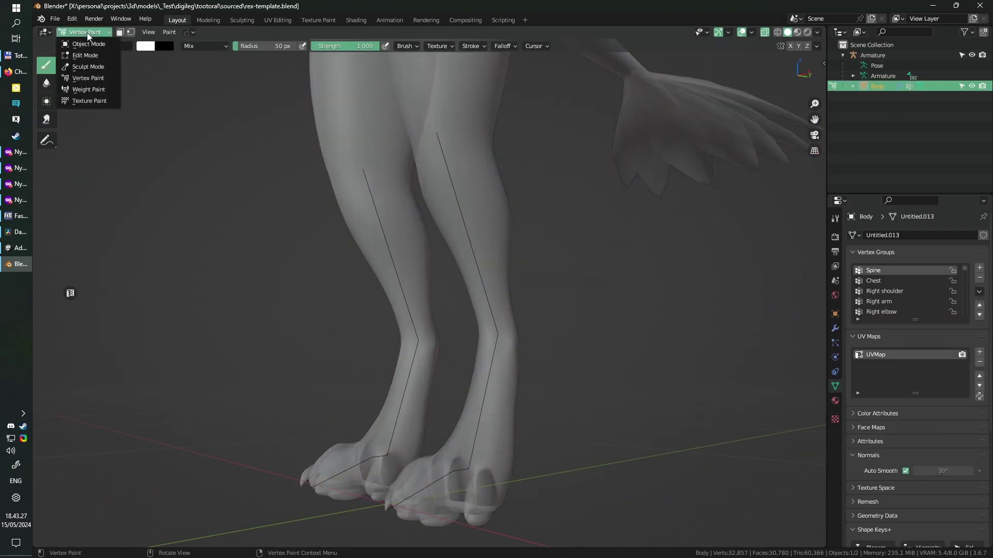
pyautogui.click(100, 91)
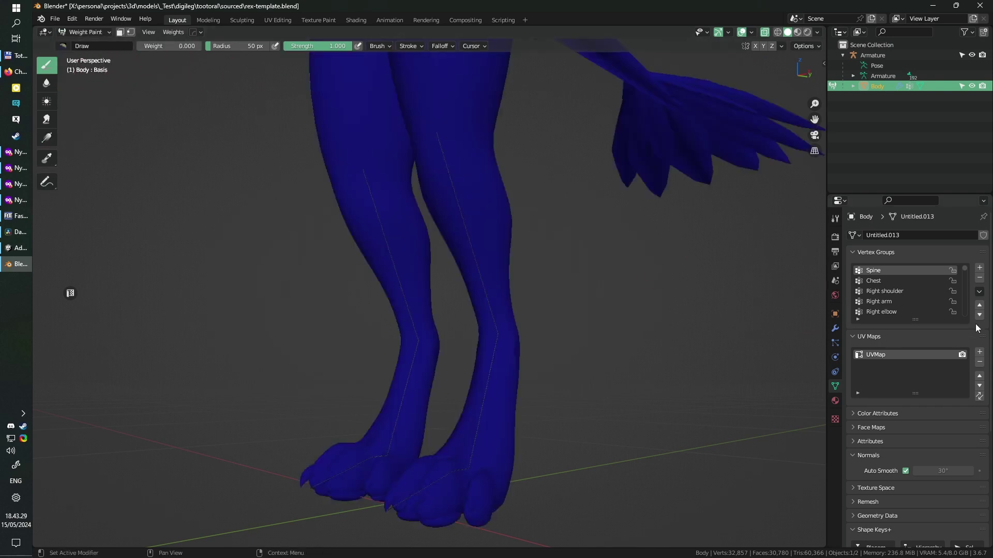
# Enlarge the Vertex Groups list and sort it by bone hierarchy.
pyautogui.moveTo(915, 320); pyautogui.dragTo(916, 517)
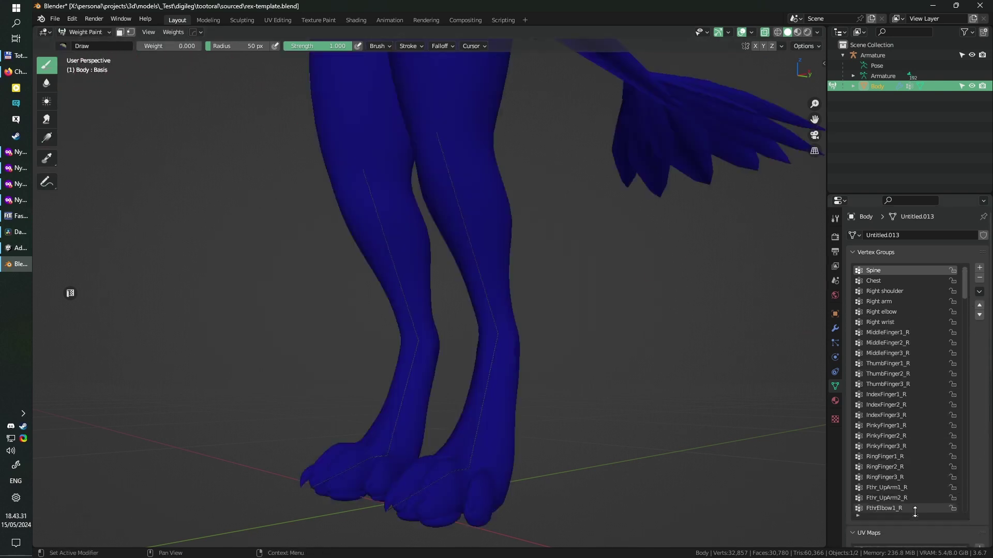
pyautogui.scroll(-3, 898, 398)
pyautogui.scroll(-4, 927, 436)
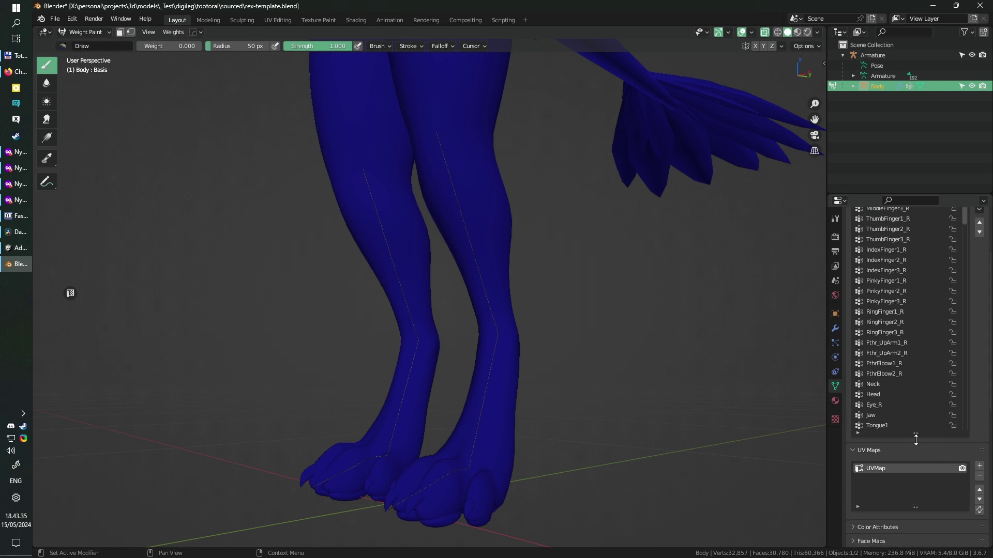
pyautogui.scroll(3, 957, 347)
pyautogui.click(980, 250)
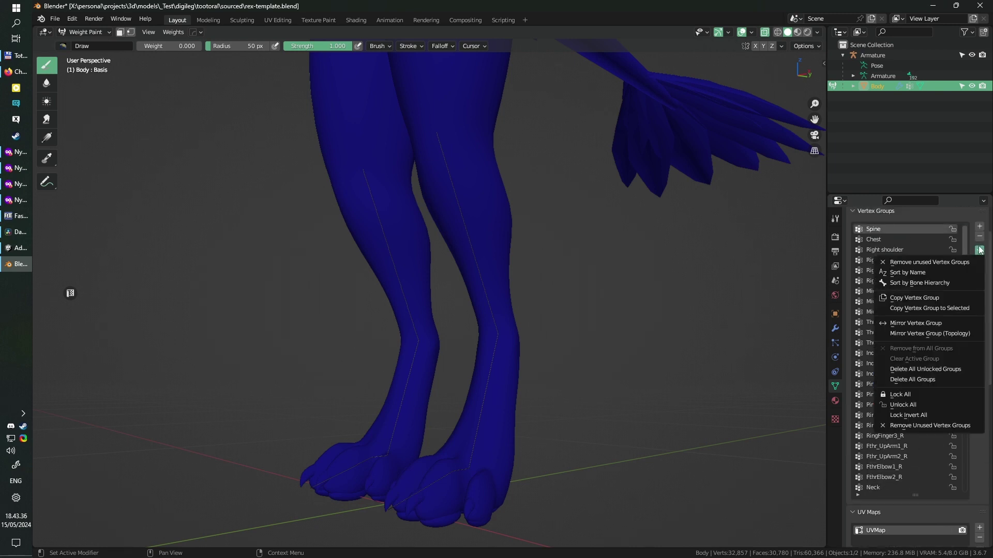
pyautogui.click(963, 283)
pyautogui.scroll(-10, 934, 279)
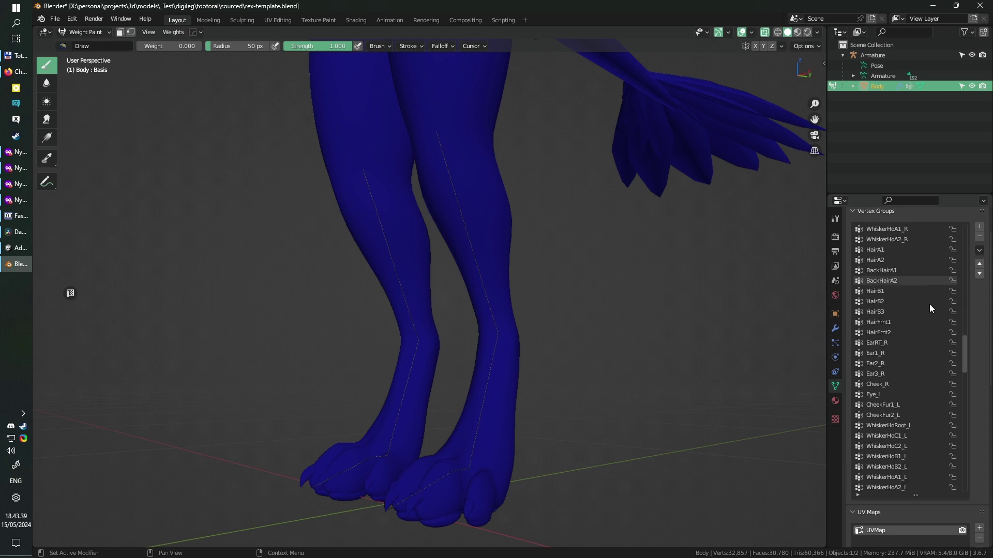
pyautogui.scroll(-15, 929, 307)
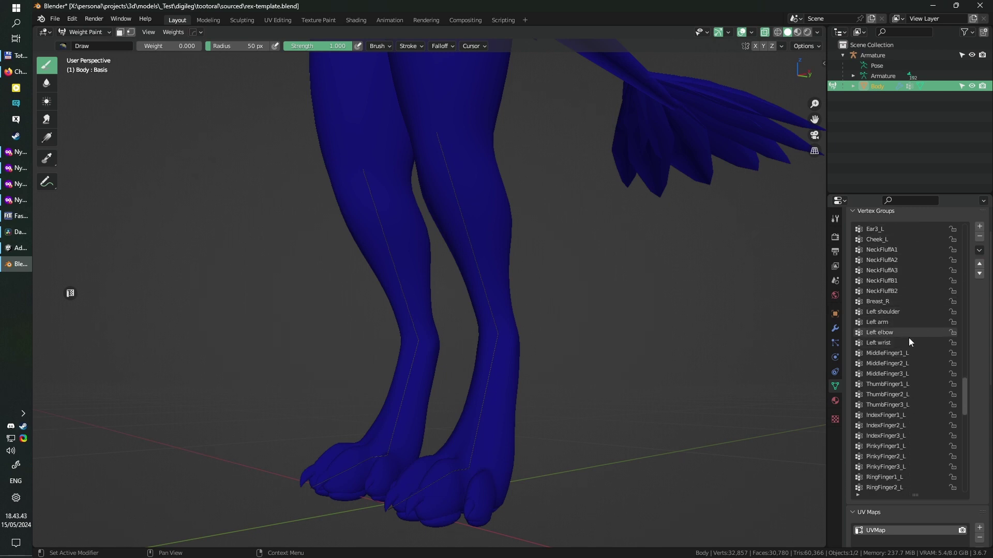
pyautogui.scroll(-15, 908, 337)
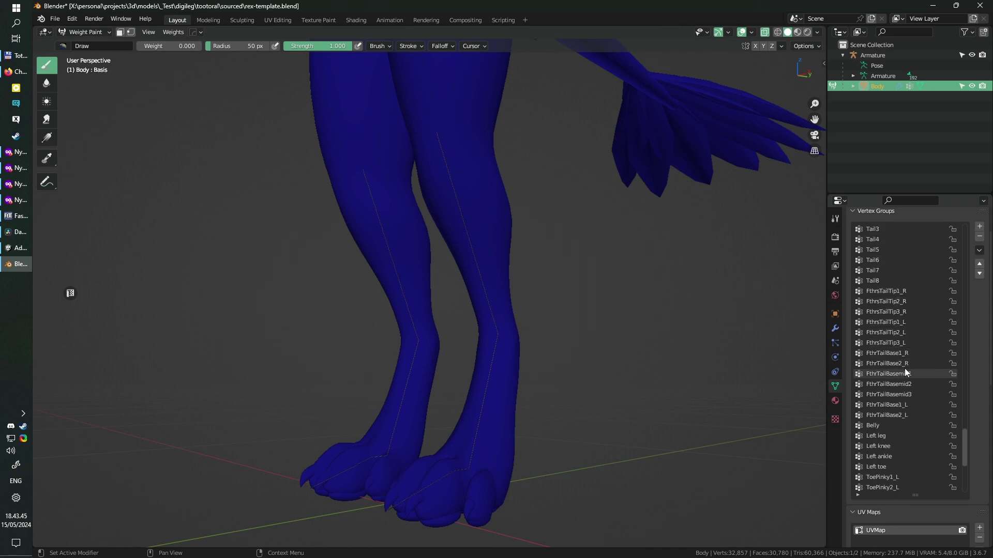
pyautogui.scroll(-4, 905, 368)
# Rename the Left knee and Right knee vertex groups to s_knee.l and s_knee.r.
pyautogui.click(907, 375)
pyautogui.moveTo(558, 241)
pyautogui.mouseDown(button='middle')
pyautogui.moveTo(526, 243)
pyautogui.moveTo(450, 282)
pyautogui.mouseUp(button='middle')
pyautogui.doubleClick(895, 374)
pyautogui.write('s_knee.l')
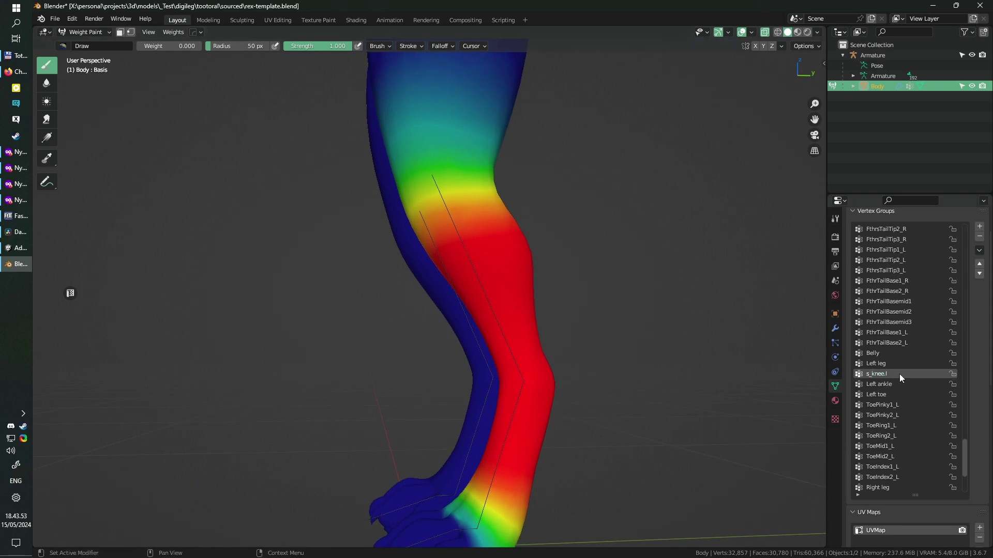
pyautogui.scroll(-6, 898, 374)
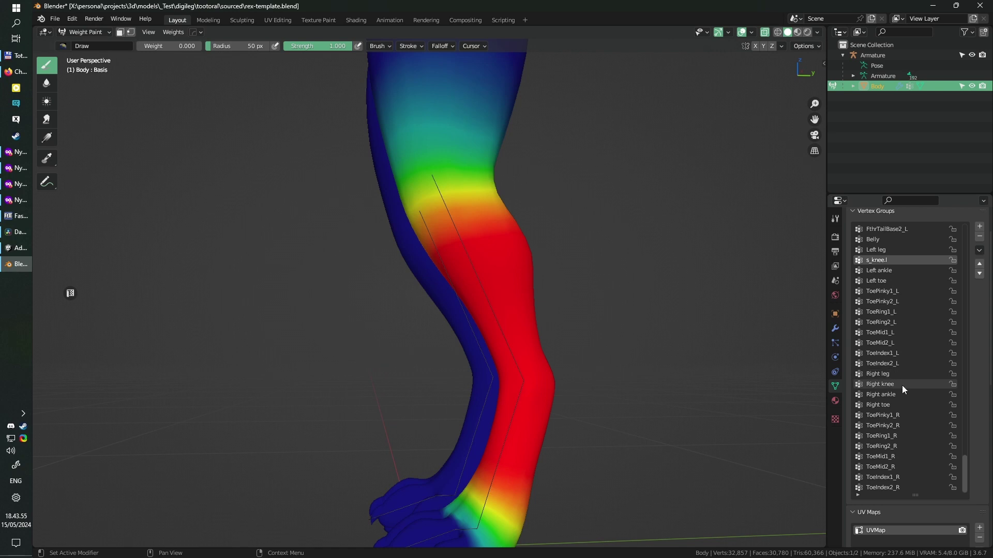
pyautogui.doubleClick(902, 385)
pyautogui.write('s_knee.r')
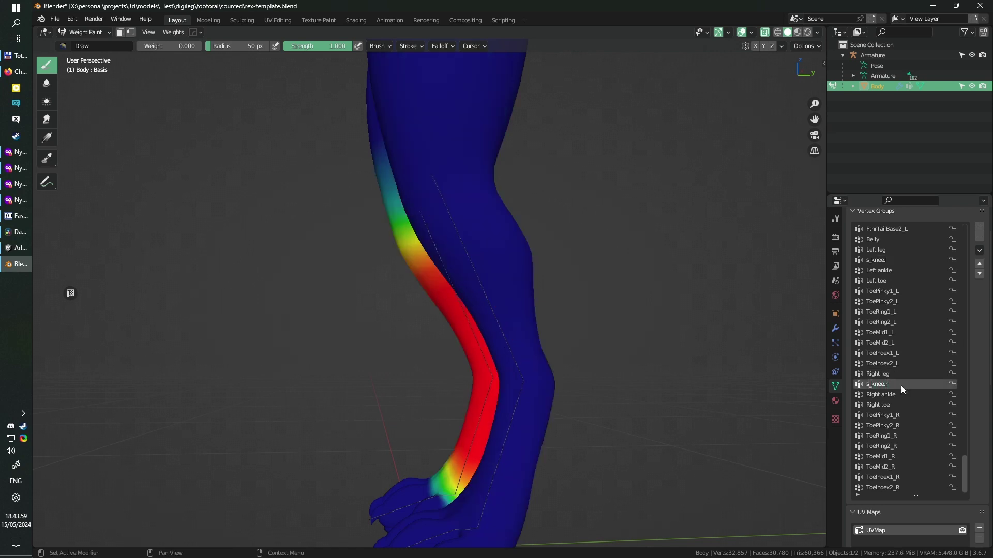
# Frame a side view of the left leg and make s_knee.l the active vertex group.
pyautogui.moveTo(805, 372); pyautogui.dragTo(658, 326, button='middle')
pyautogui.keyDown('shift'); pyautogui.moveTo(627, 268); pyautogui.dragTo(629, 394, button='middle'); pyautogui.keyUp('shift')
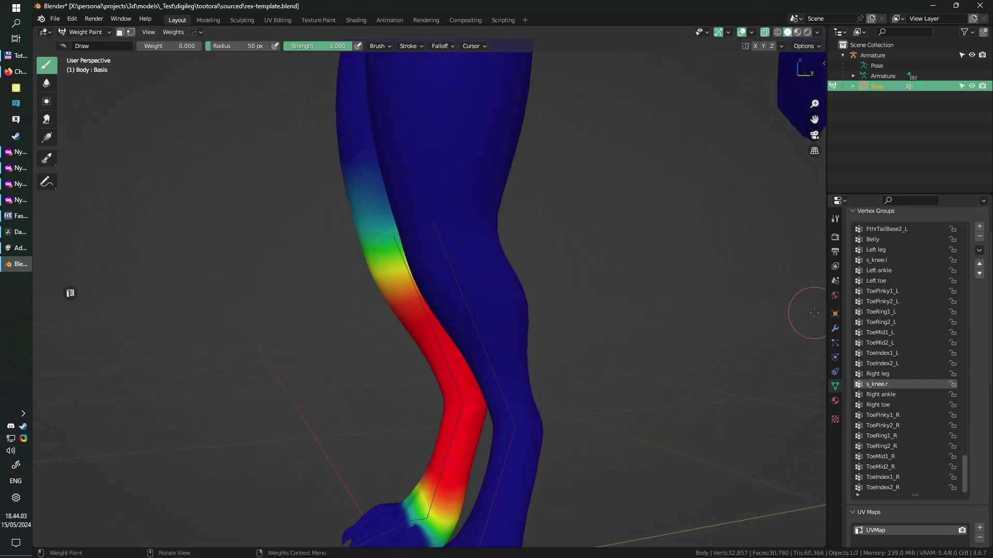
pyautogui.click(835, 329)
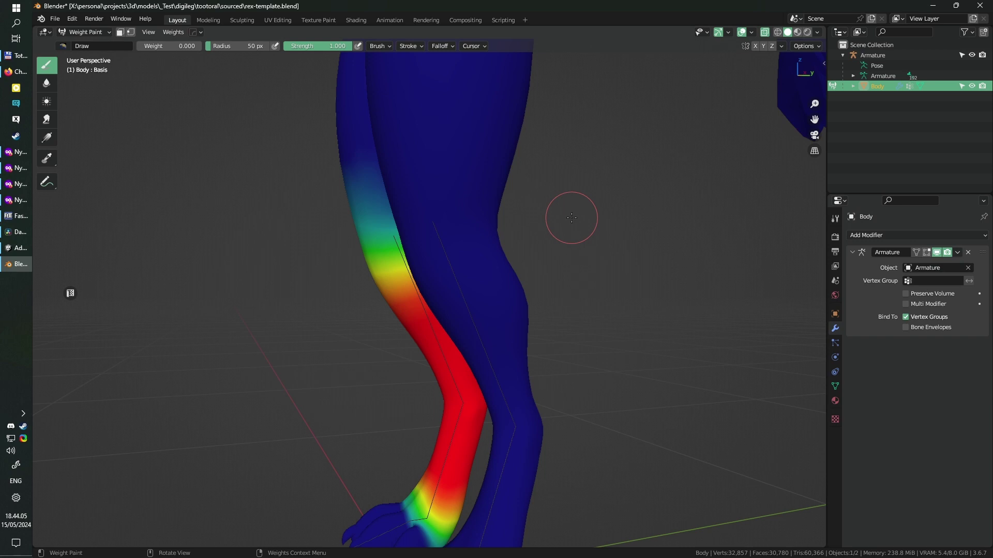
pyautogui.press('KP_3')
pyautogui.keyDown('shift'); pyautogui.moveTo(571, 217); pyautogui.dragTo(522, 217, button='middle'); pyautogui.keyUp('shift')
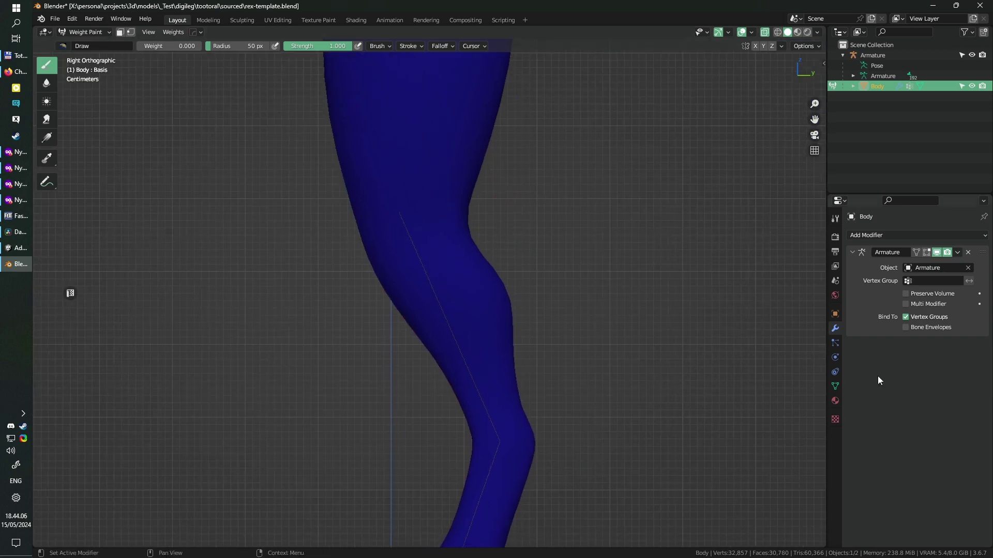
pyautogui.click(836, 386)
pyautogui.click(899, 299)
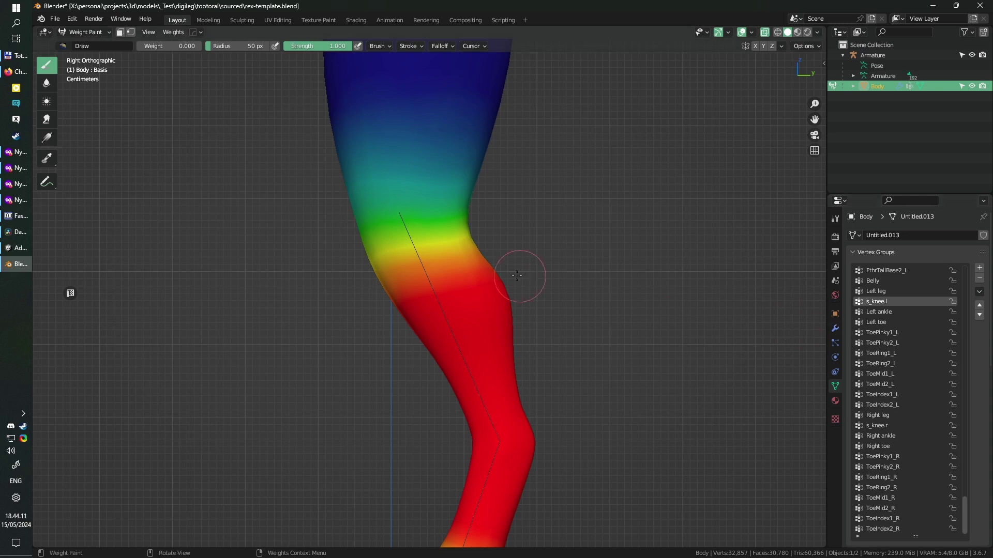
pyautogui.keyDown('shift'); pyautogui.moveTo(517, 276); pyautogui.dragTo(488, 169, button='middle'); pyautogui.keyUp('shift')
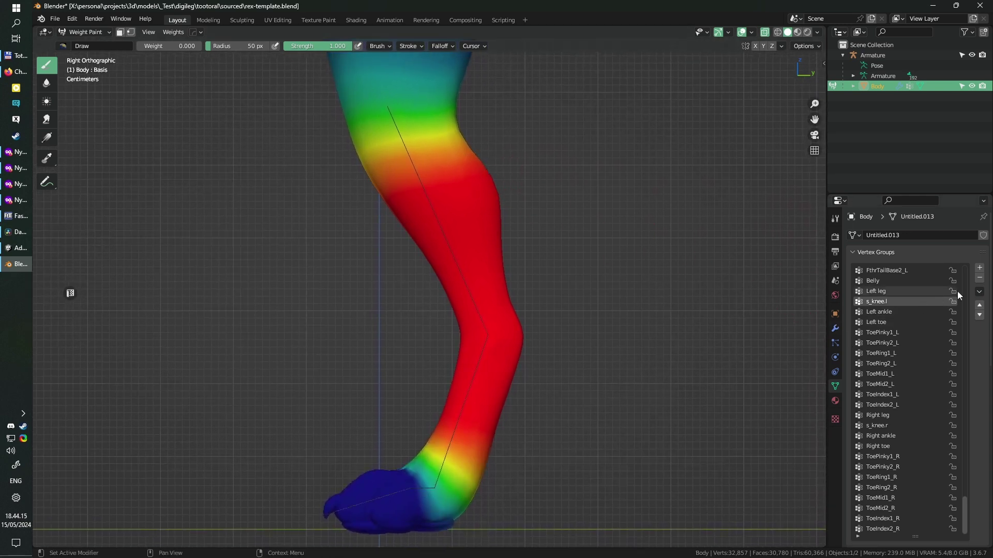
# Duplicate s_knee.l as s_metacarpal.l and sort the vertex groups by bone hierarchy.
pyautogui.click(979, 292)
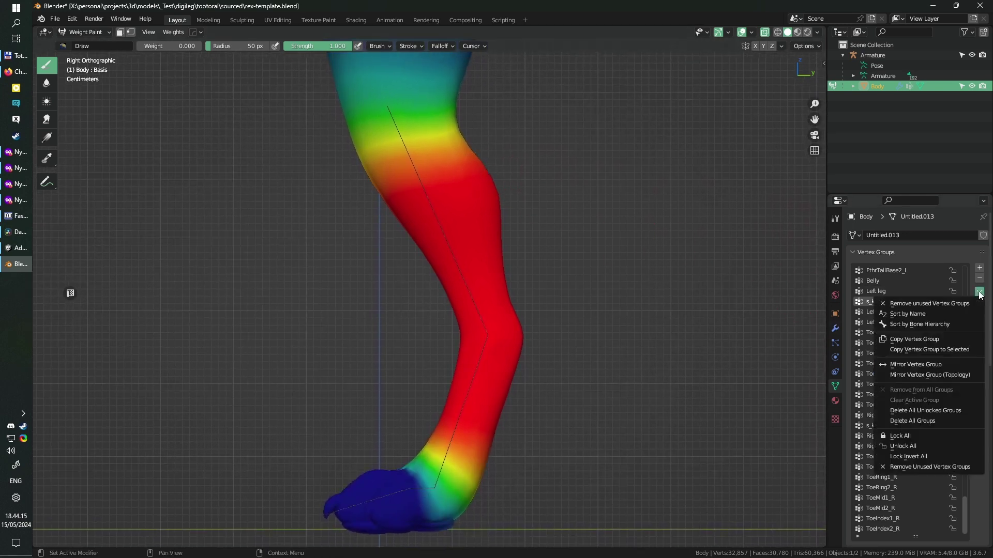
pyautogui.click(962, 340)
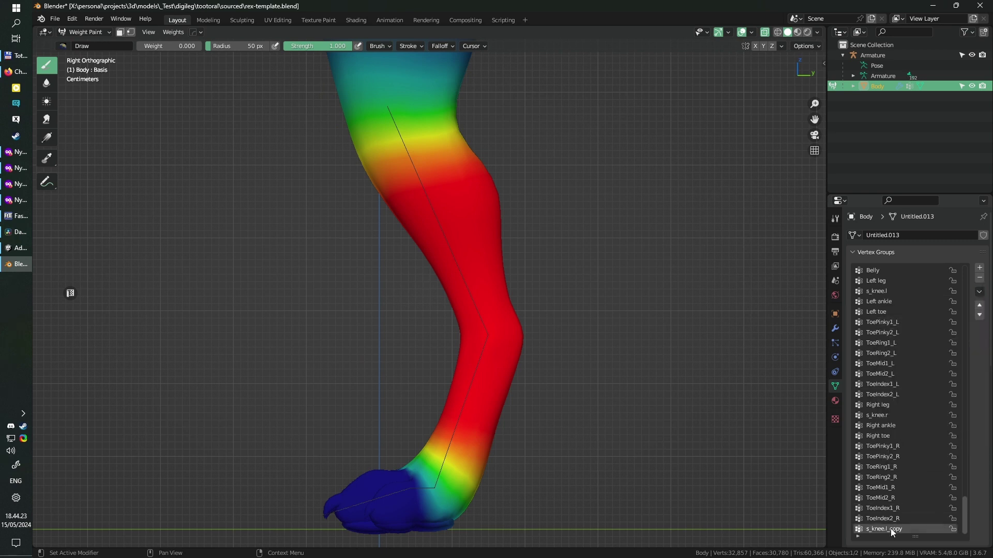
pyautogui.write('s_metacarpal.l')
pyautogui.click(979, 292)
pyautogui.click(957, 323)
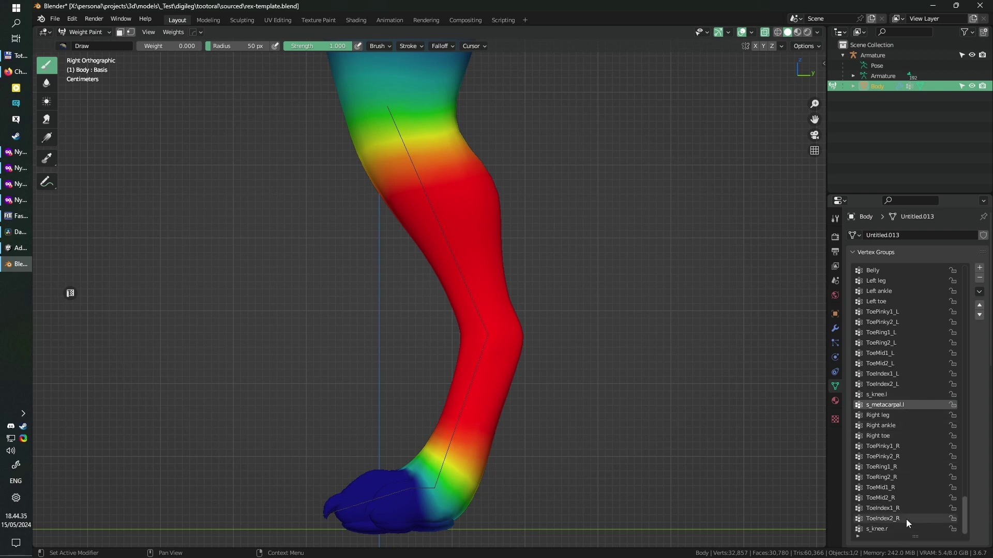
# Duplicate s_knee.r and rename the copy s_metacarpal.r.
pyautogui.click(898, 531)
pyautogui.click(978, 291)
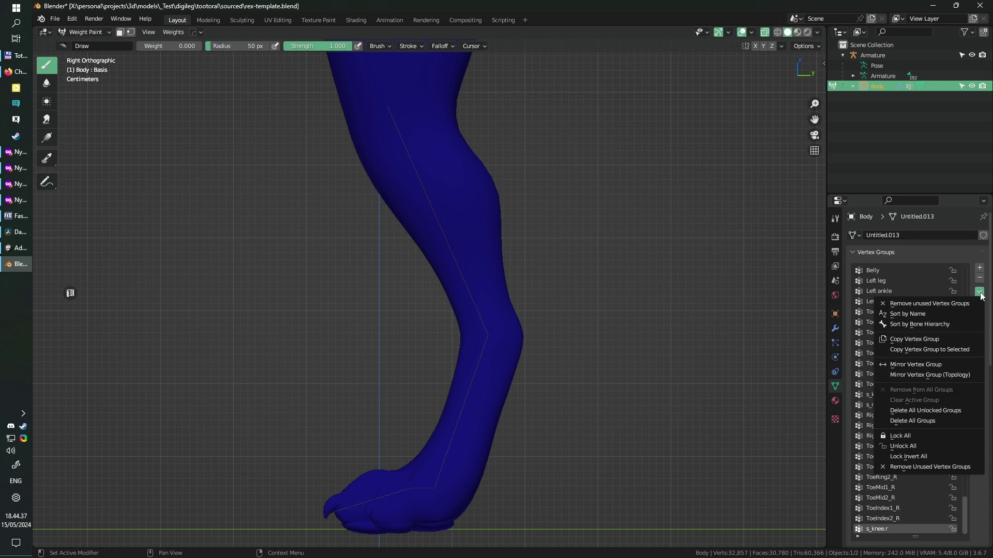
pyautogui.click(968, 340)
pyautogui.doubleClick(905, 529)
pyautogui.click(910, 530)
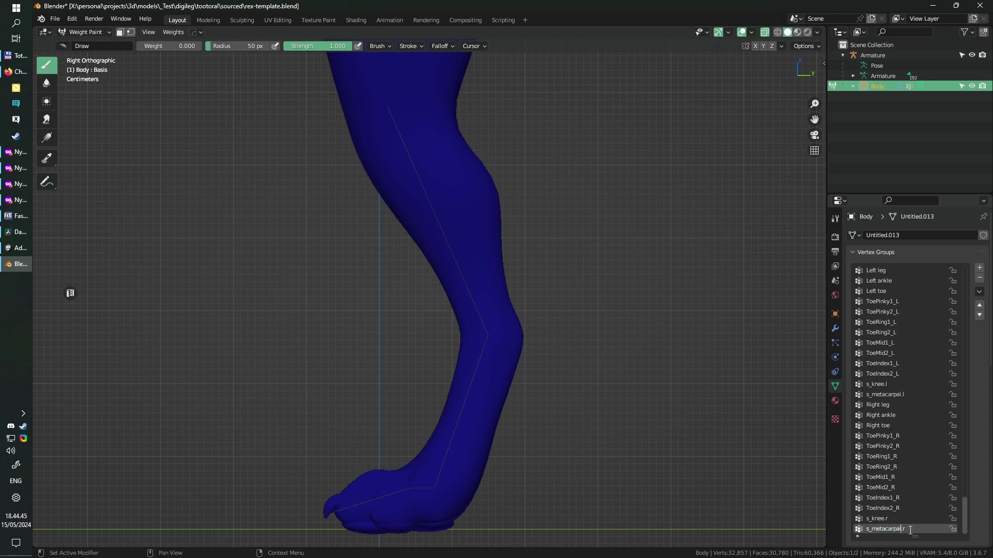
pyautogui.click(978, 291)
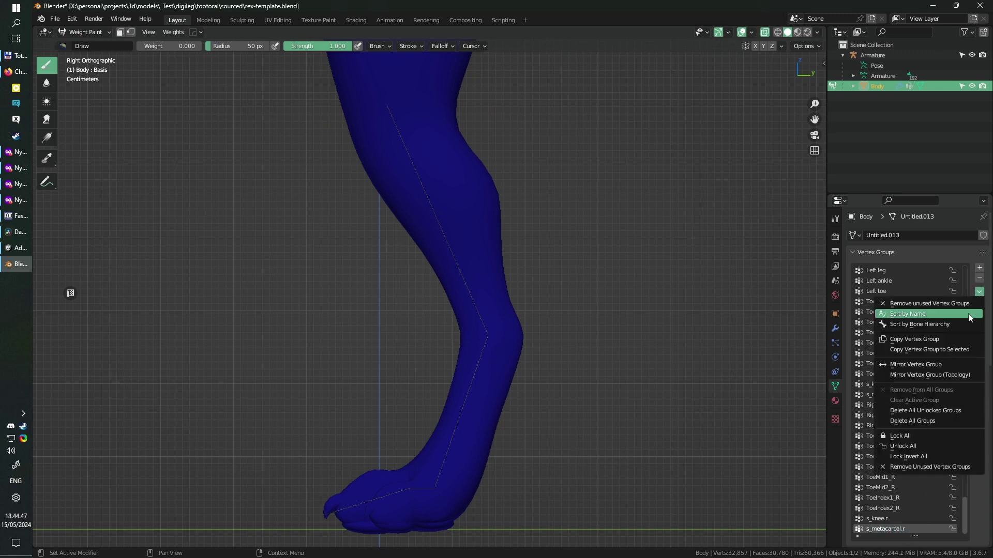
pyautogui.click(946, 336)
pyautogui.moveTo(670, 469); pyautogui.dragTo(572, 427, button='middle')
pyautogui.press('KP_3')
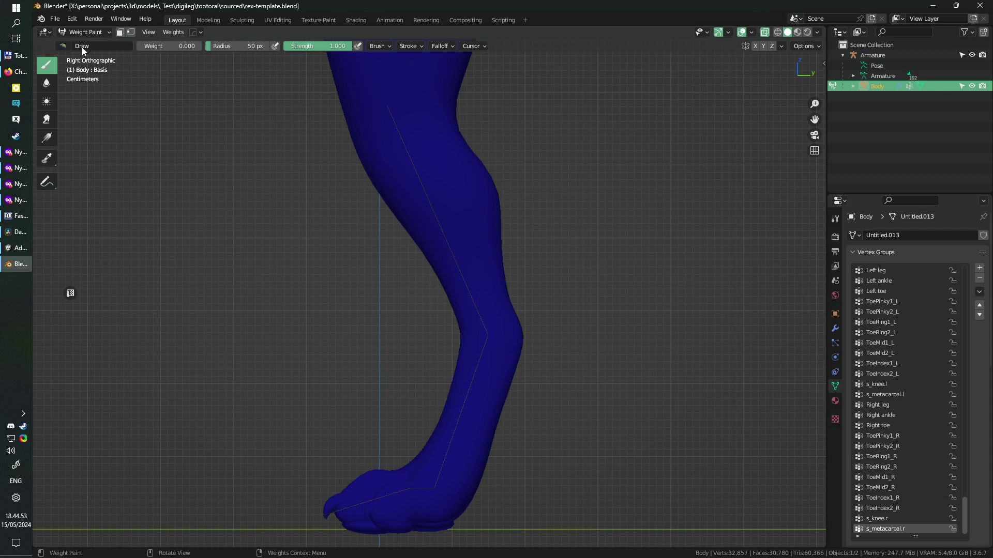
# Add a Vertex Weight Mix modifier above Armature with vertex group A set to s_knee.l.
pyautogui.click(835, 328)
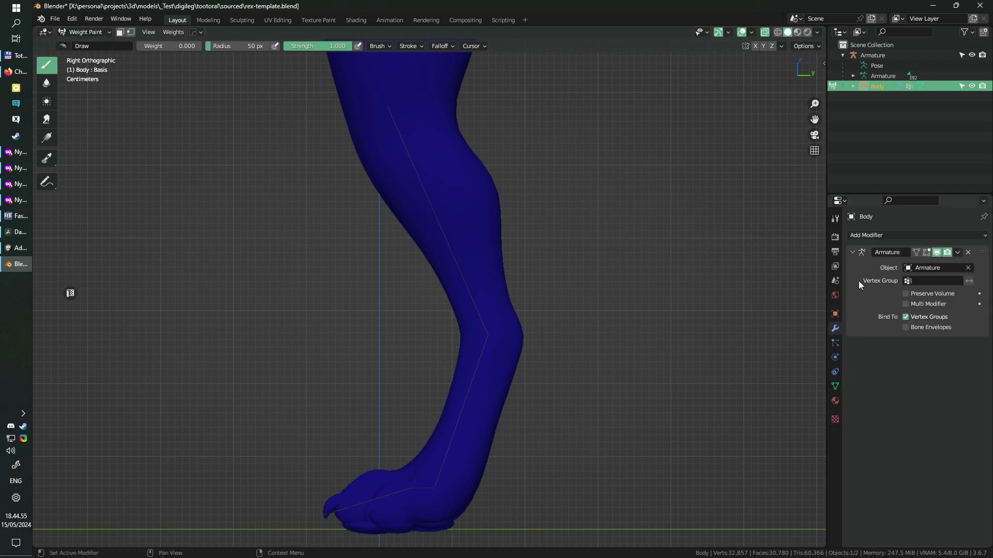
pyautogui.click(898, 236)
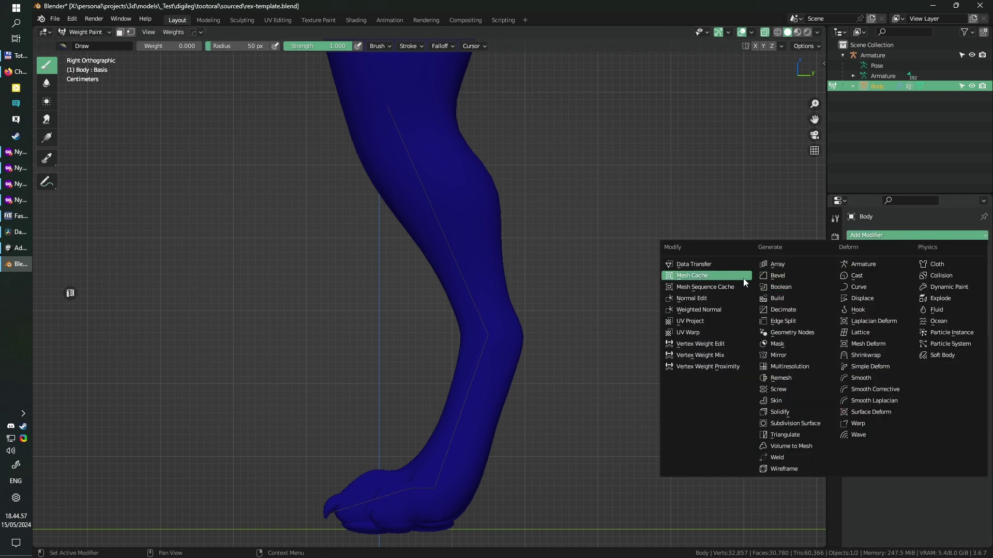
pyautogui.click(740, 355)
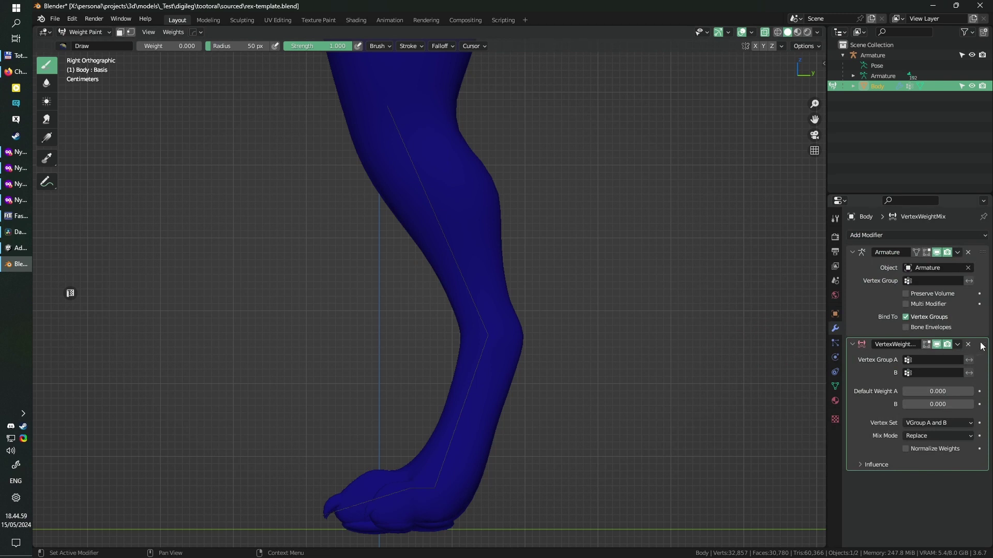
pyautogui.moveTo(982, 347); pyautogui.dragTo(981, 253)
pyautogui.click(930, 267)
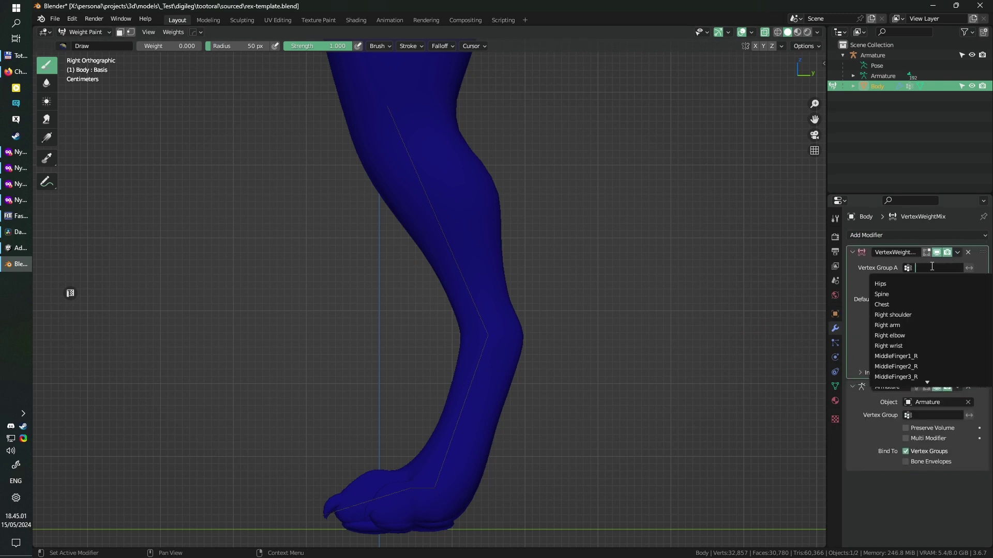
pyautogui.write('knee')
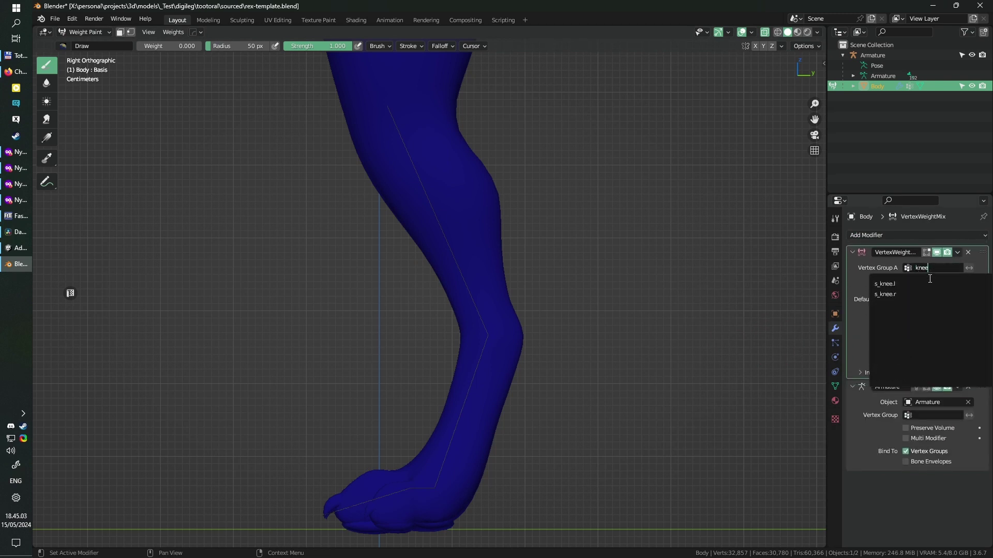
pyautogui.click(926, 284)
# Set vertex group B to s_metacarpal.l, Vertex Set to VGroup B, and Mix Mode to Subtract.
pyautogui.click(929, 282)
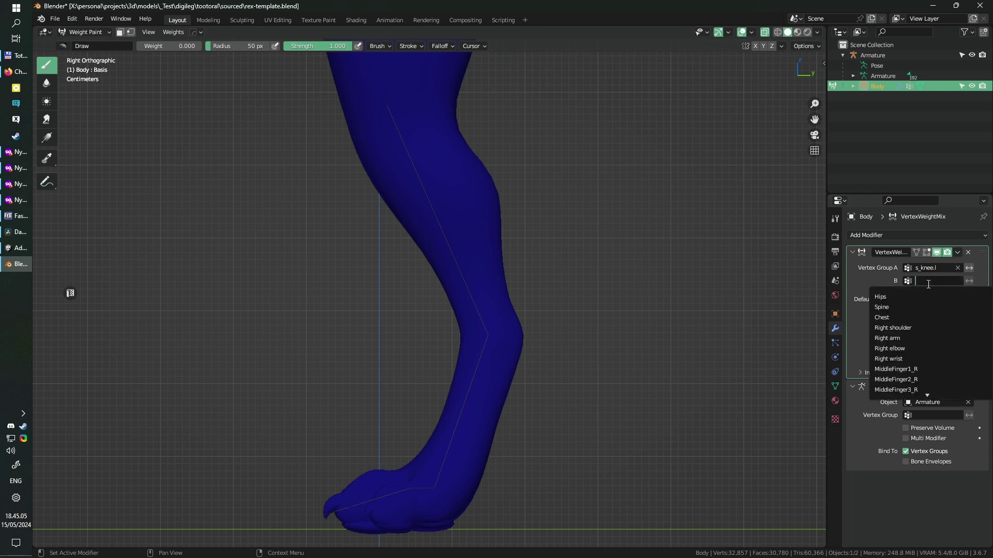
pyautogui.write('metaca')
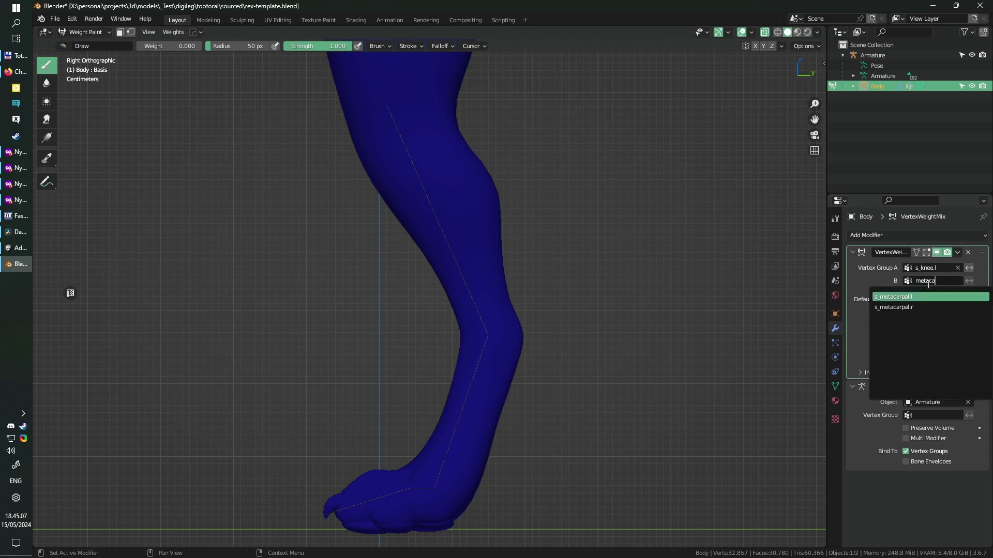
pyautogui.press('Return')
pyautogui.click(938, 331)
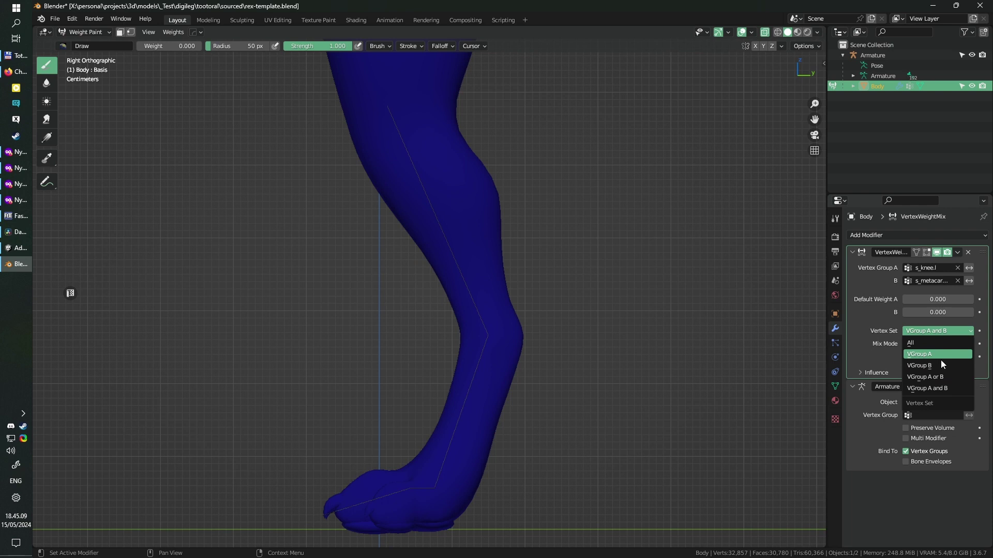
pyautogui.click(942, 364)
pyautogui.click(942, 341)
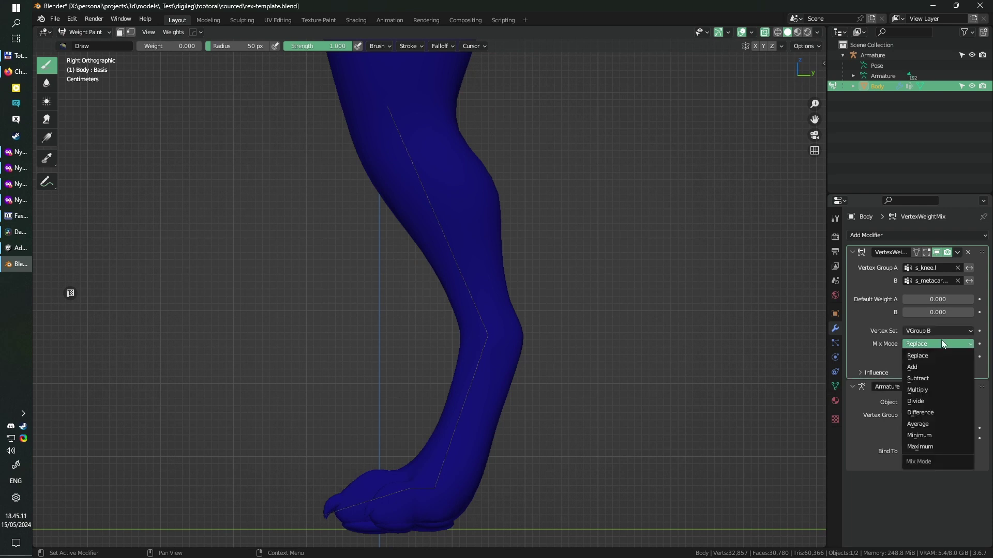
pyautogui.click(937, 380)
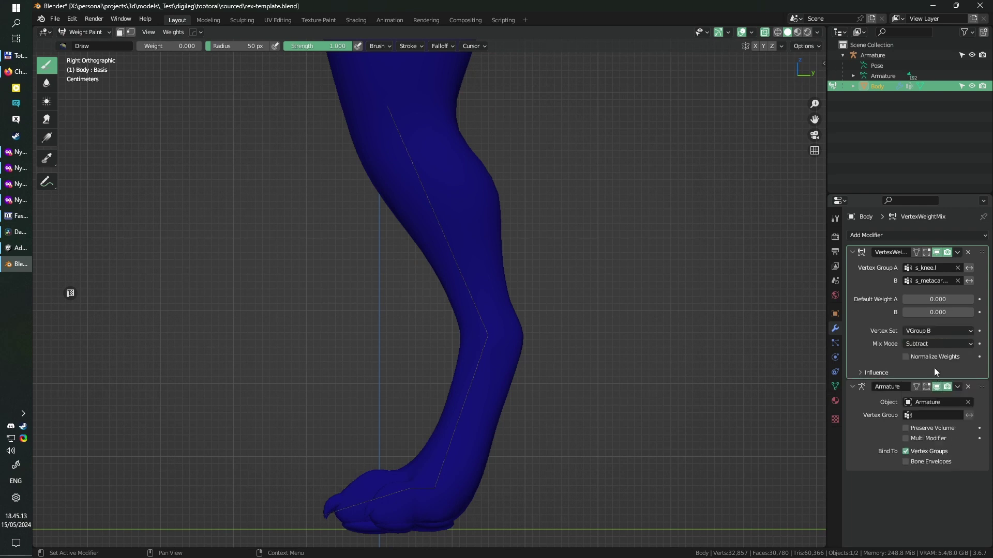
# Compare the s_knee.l and s_metacarpal.l weights and switch to the Gradient weight tool.
pyautogui.scroll(-3, 646, 277)
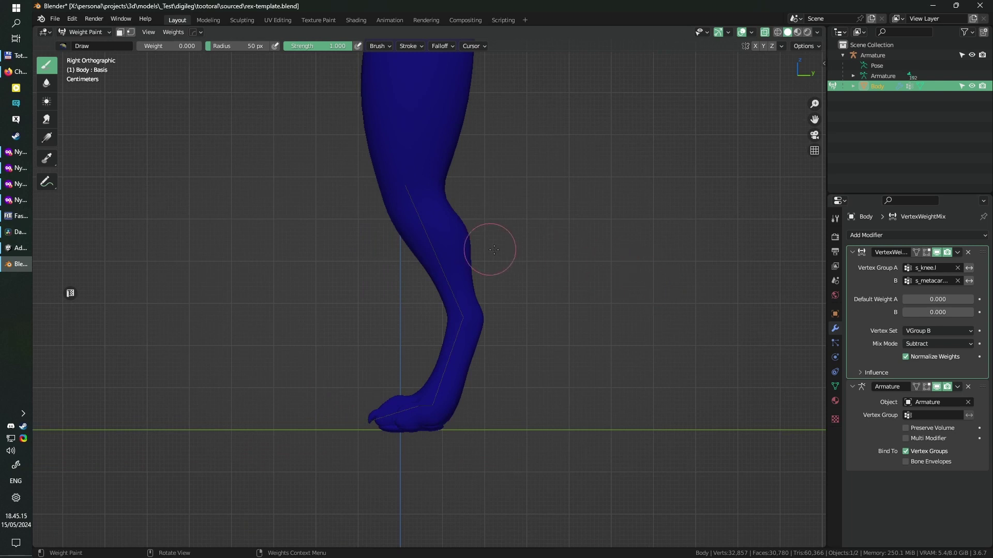
pyautogui.moveTo(488, 248); pyautogui.dragTo(538, 258, button='middle')
pyautogui.click(835, 387)
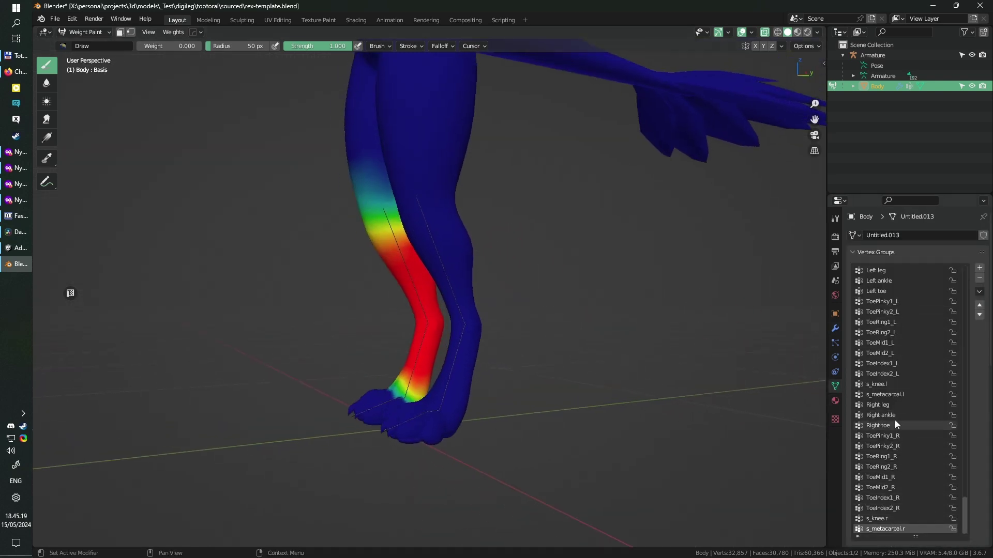
pyautogui.click(899, 387)
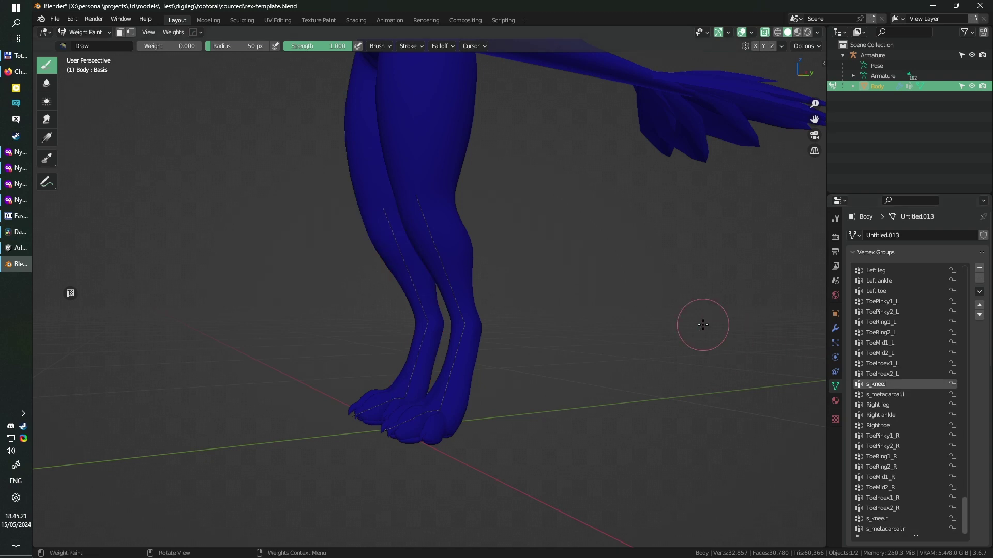
pyautogui.click(892, 394)
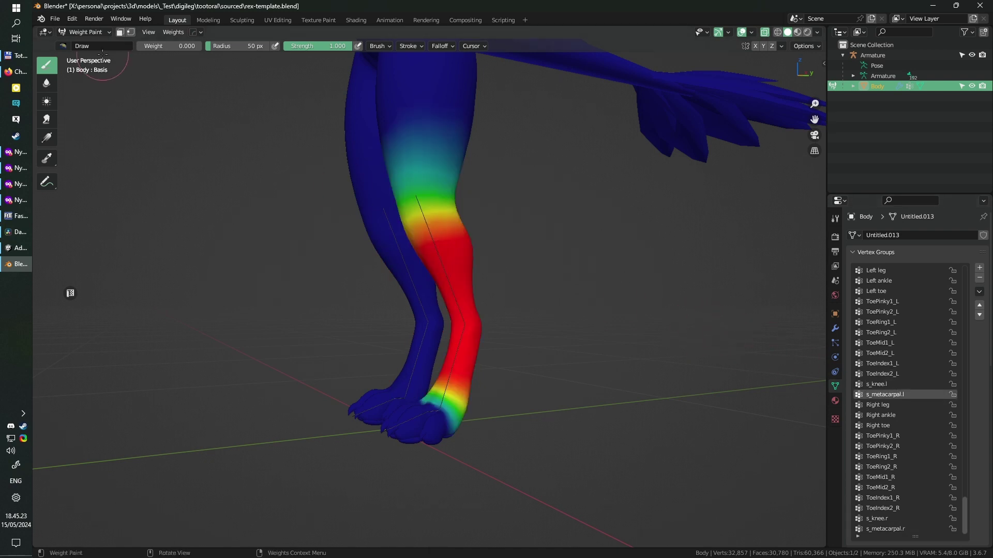
pyautogui.click(83, 32)
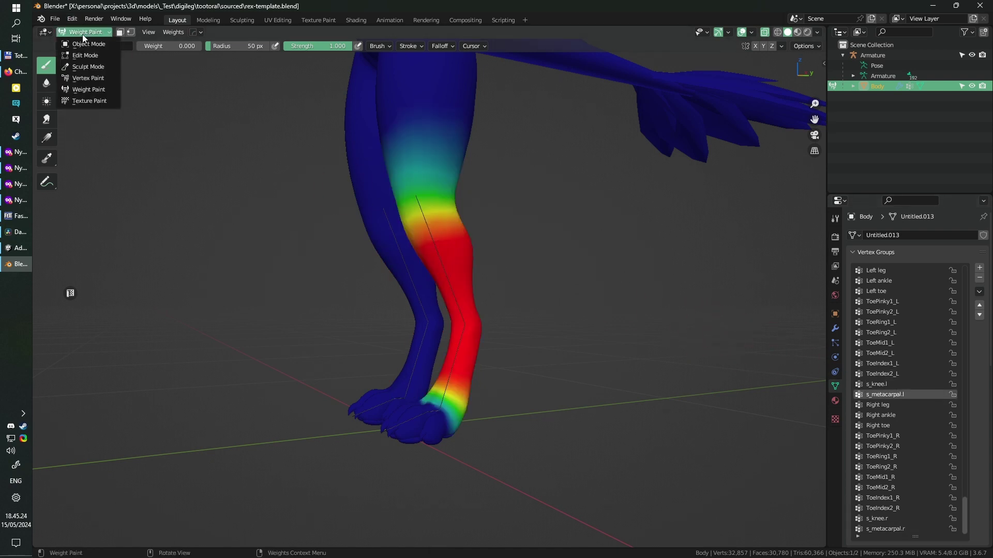
pyautogui.click(47, 139)
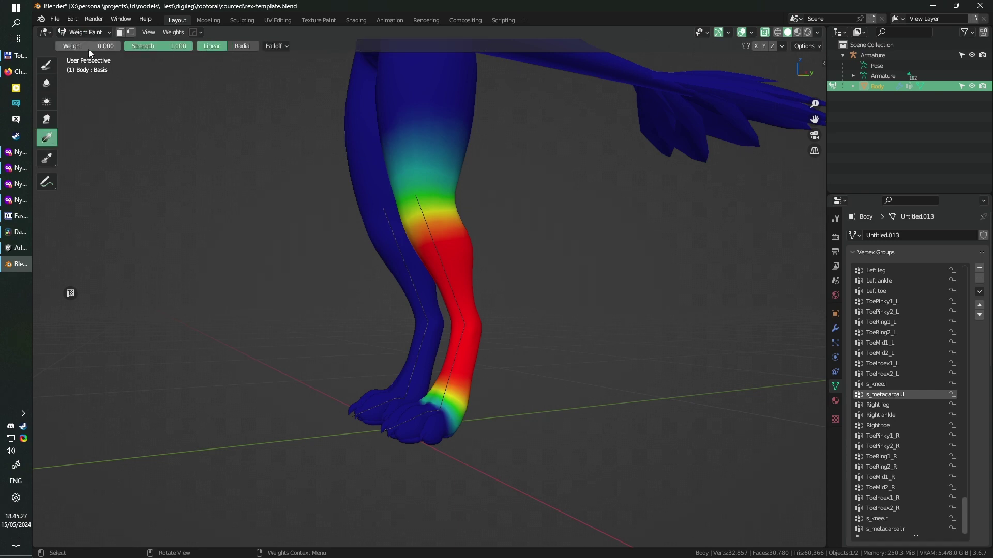
# Return to Object Mode and select the Armature together with the Body.
pyautogui.press('KP_3')
pyautogui.scroll(4, 409, 204)
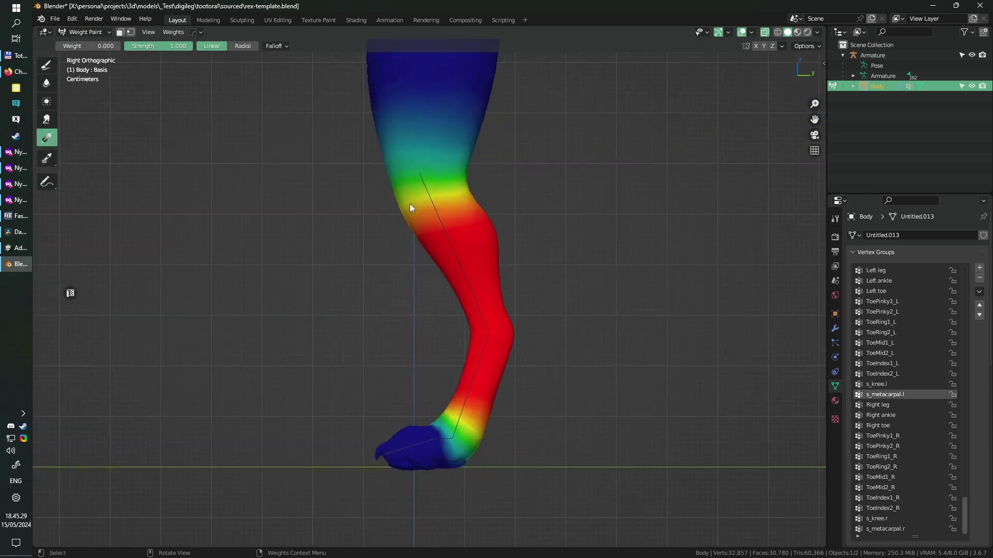
pyautogui.keyDown('shift'); pyautogui.moveTo(437, 237); pyautogui.dragTo(458, 260, button='middle'); pyautogui.keyUp('shift')
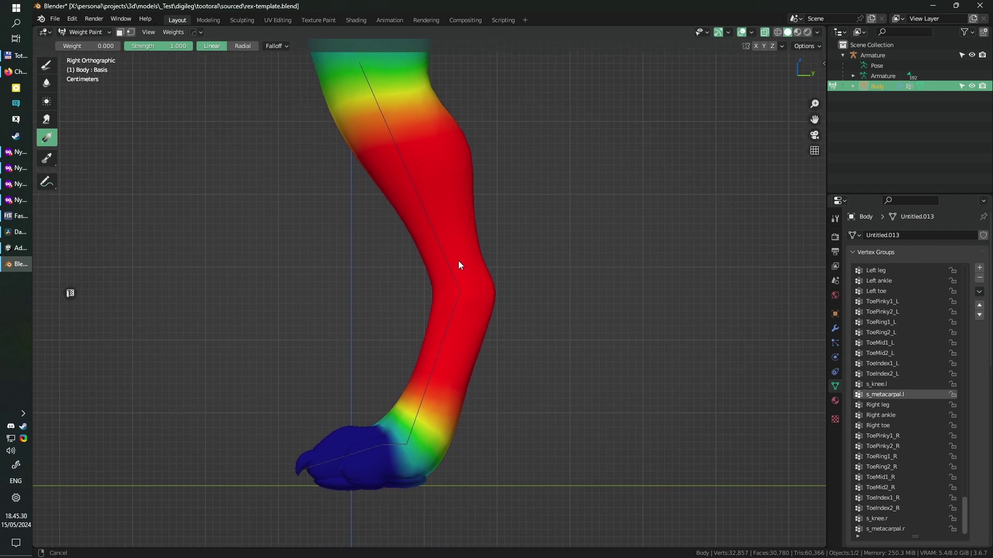
pyautogui.click(82, 32)
pyautogui.click(86, 45)
pyautogui.click(871, 54)
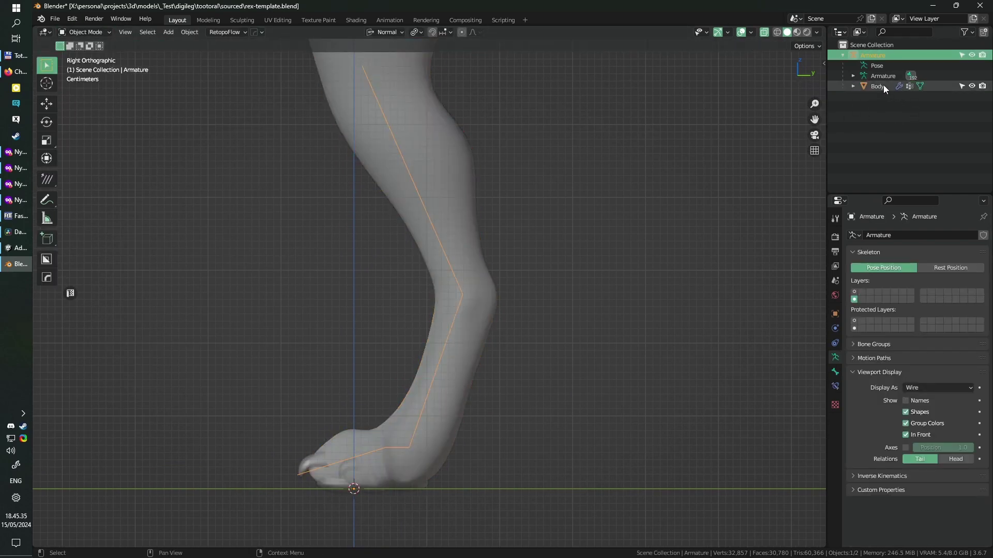
pyautogui.keyDown('ctrl'); pyautogui.click(880, 87); pyautogui.keyUp('ctrl')
pyautogui.hotkey('ctrl', 'Tab')
# Enter Weight Paint, enable zero-weight display and weight contours, and frame the lower leg.
pyautogui.click(559, 163)
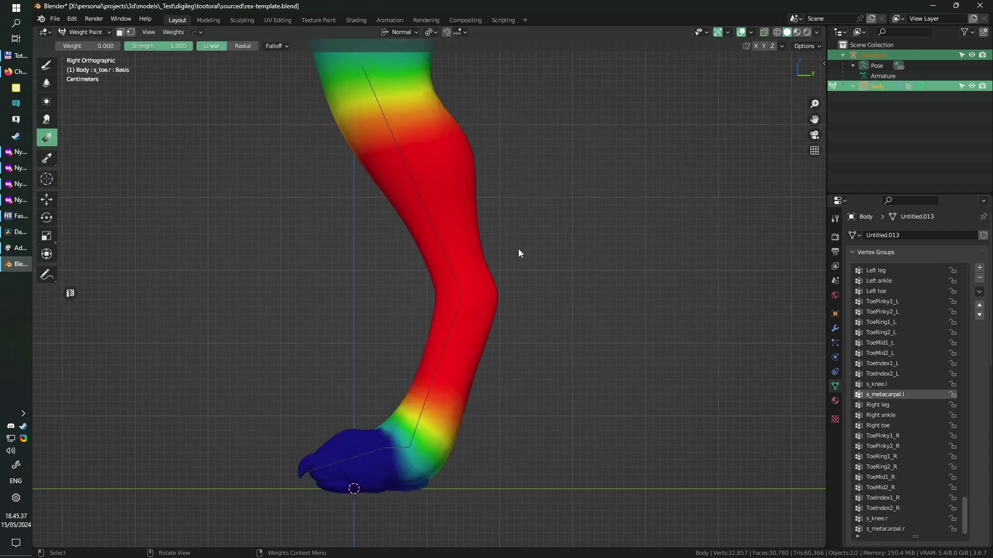
pyautogui.click(751, 32)
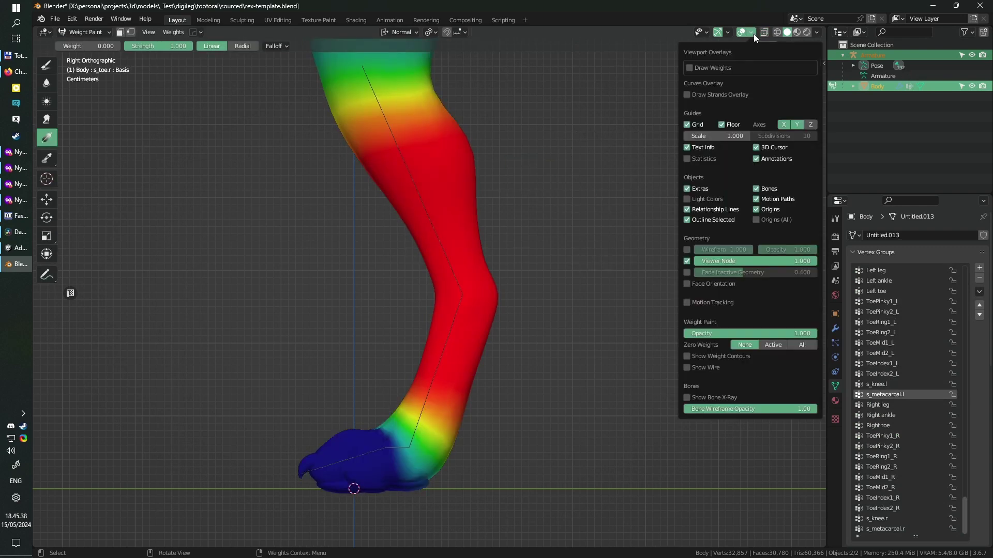
pyautogui.click(772, 345)
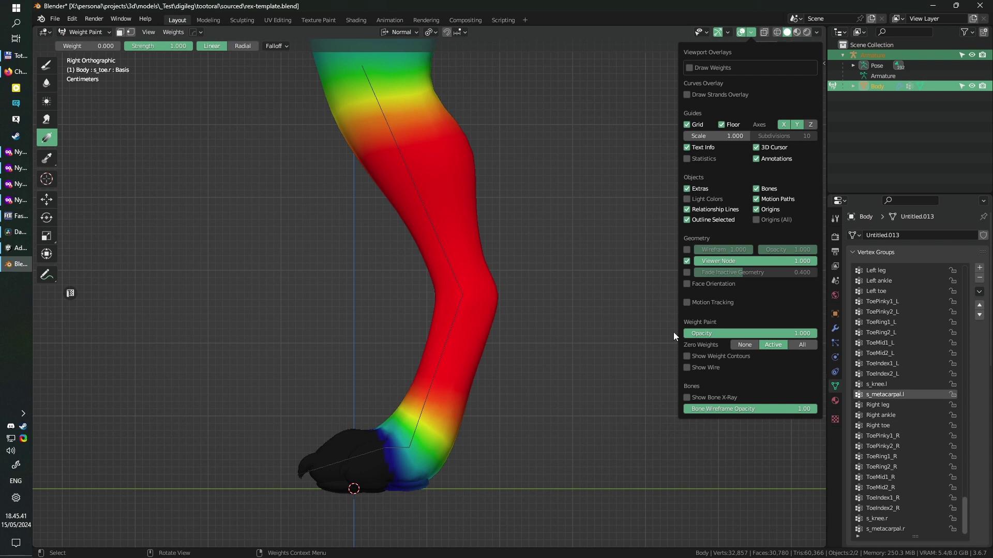
pyautogui.click(751, 32)
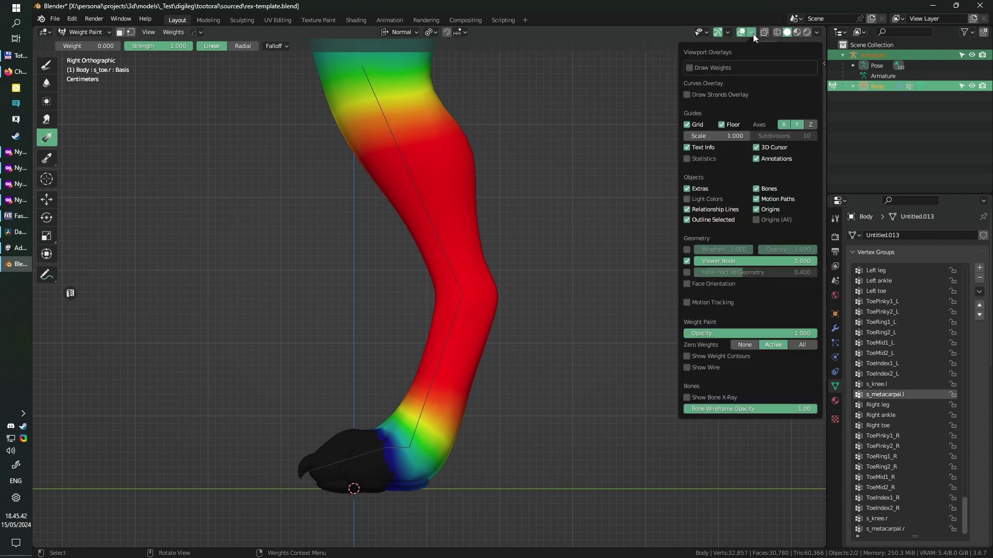
pyautogui.click(721, 357)
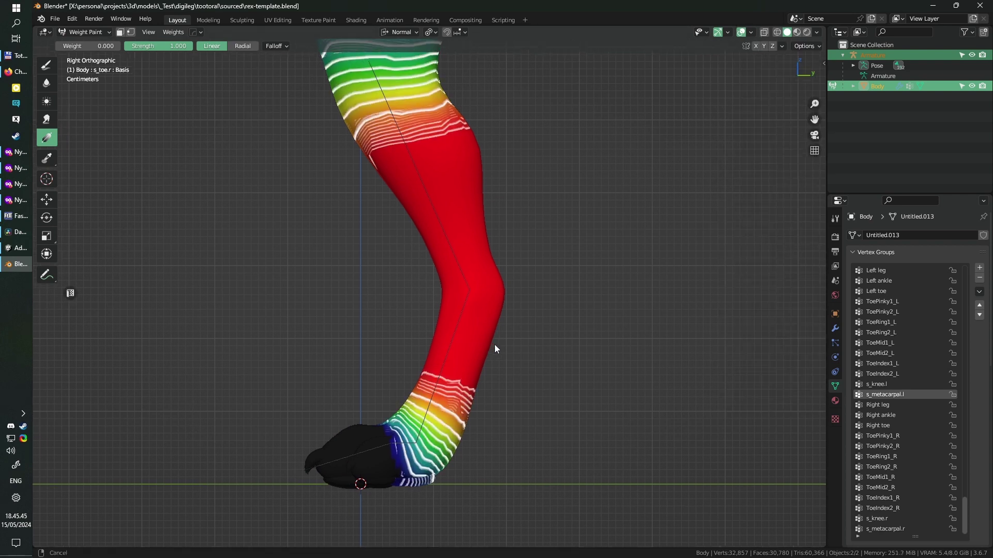
pyautogui.keyDown('shift'); pyautogui.scroll(3, 473, 393); pyautogui.keyUp('shift')
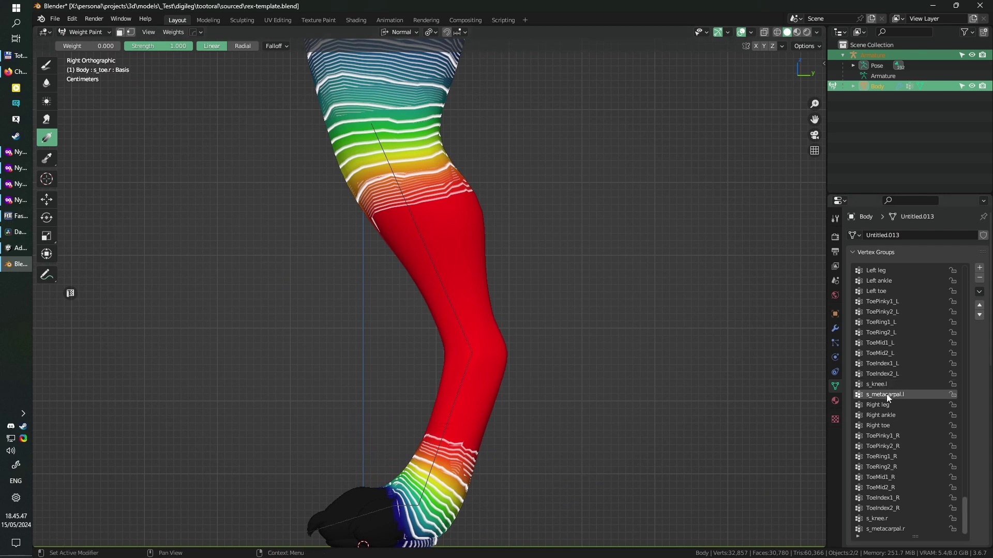
pyautogui.moveTo(460, 407); pyautogui.dragTo(498, 414, button='middle')
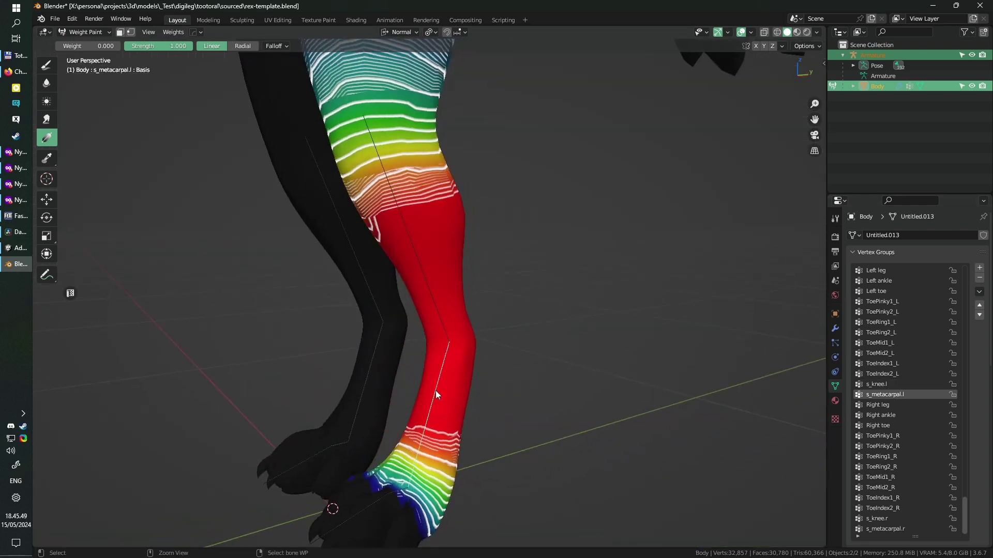
pyautogui.press('KP_3')
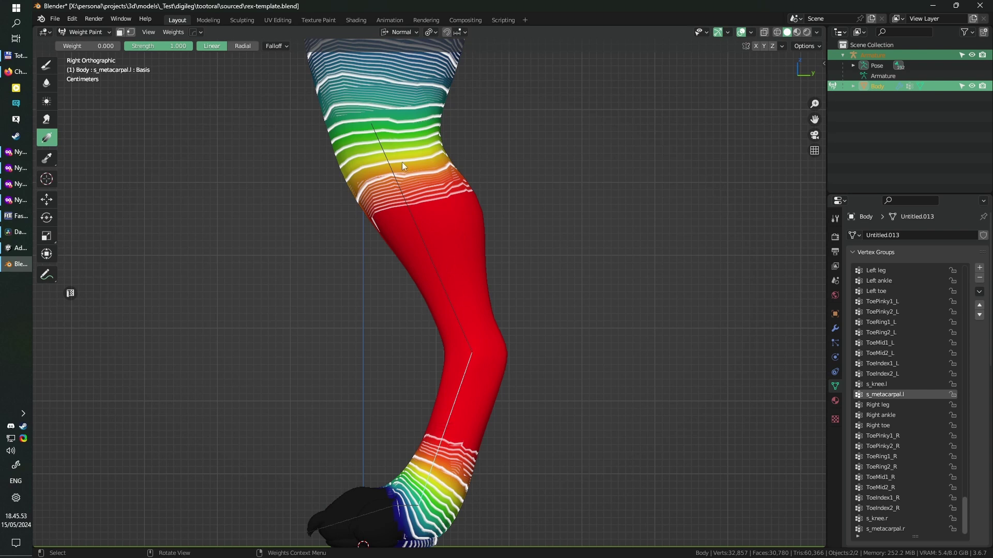
pyautogui.keyDown('shift'); pyautogui.moveTo(504, 318); pyautogui.dragTo(525, 293, button='middle'); pyautogui.keyUp('shift')
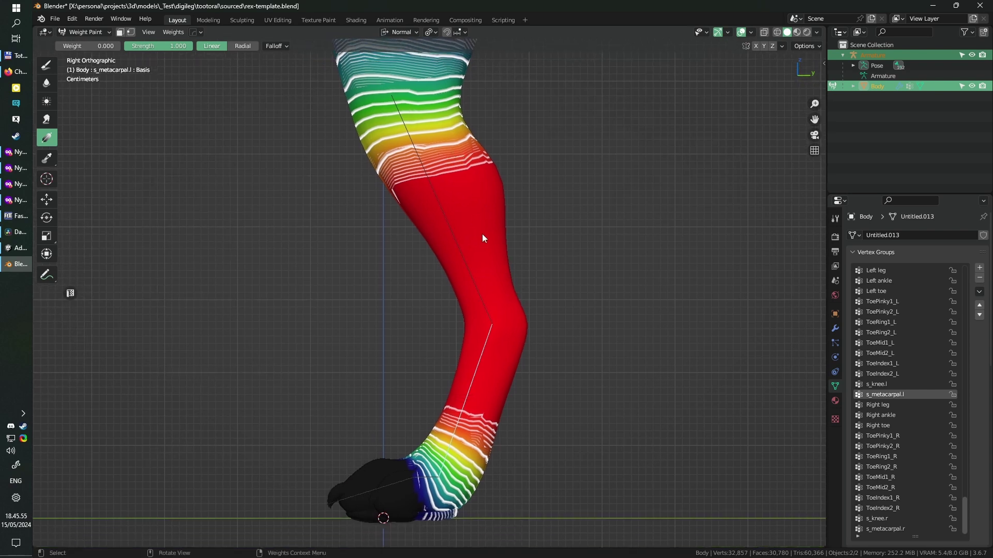
# Test-bend the lower leg and try linear weight gradients down from the knee.
pyautogui.press('r')
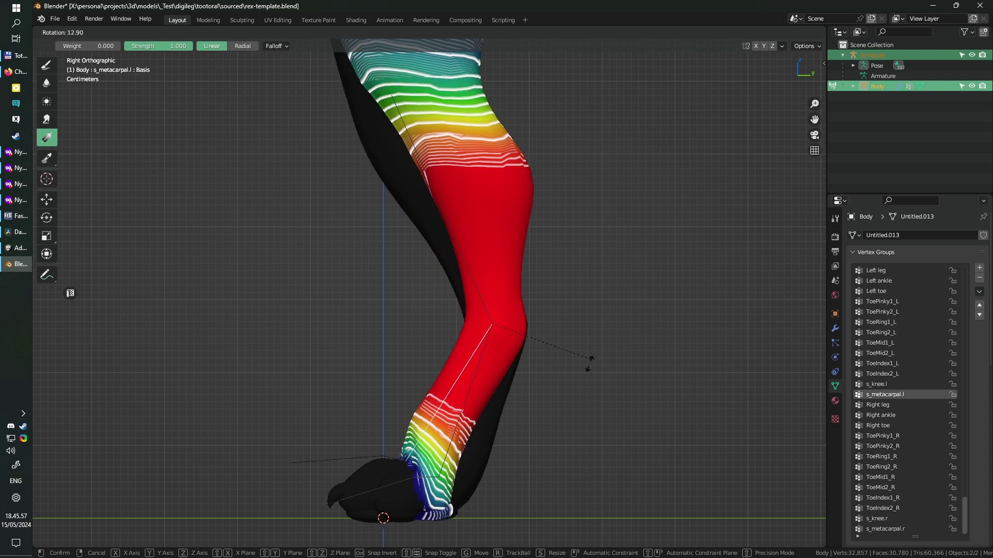
pyautogui.click(518, 260)
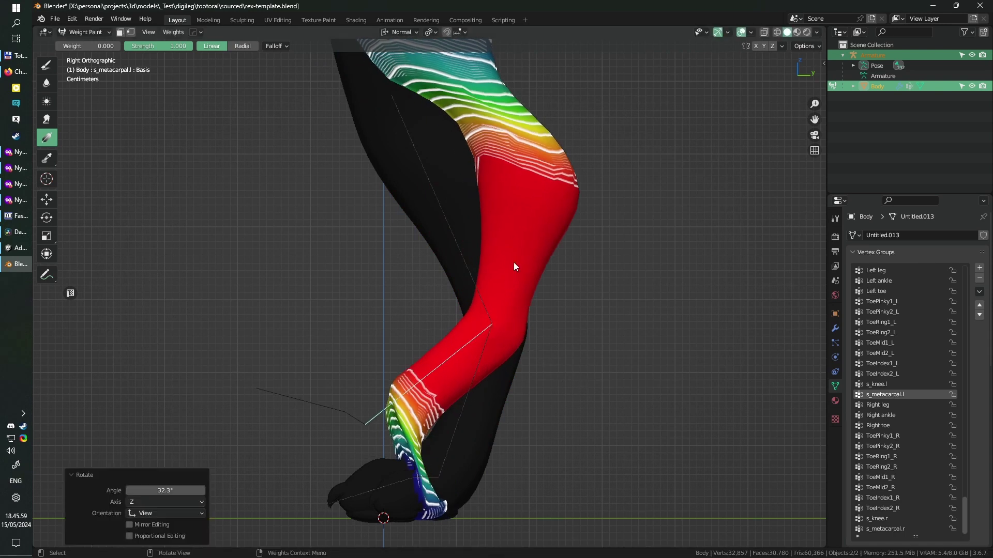
pyautogui.moveTo(514, 254); pyautogui.dragTo(491, 381)
pyautogui.press('Escape')
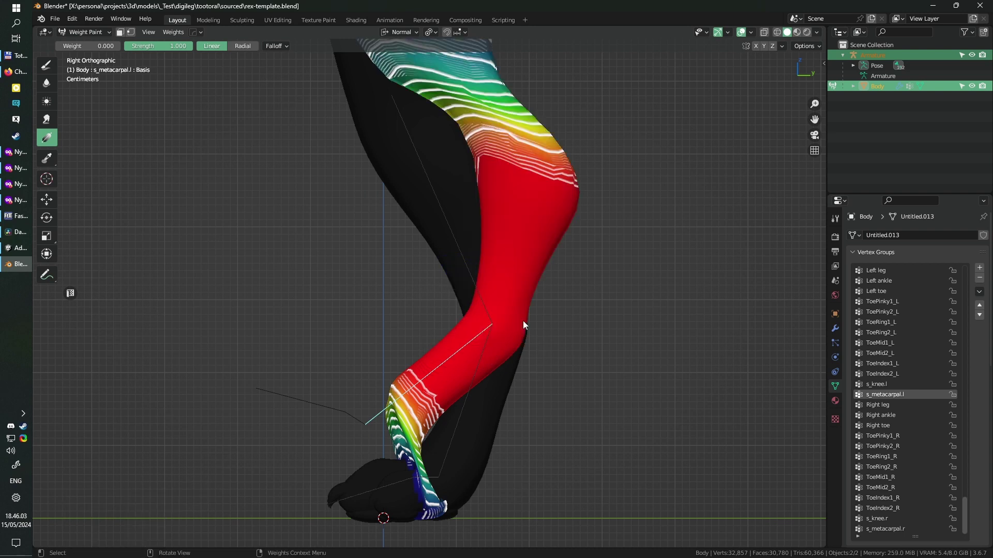
pyautogui.moveTo(501, 270); pyautogui.dragTo(501, 358)
pyautogui.press('r')
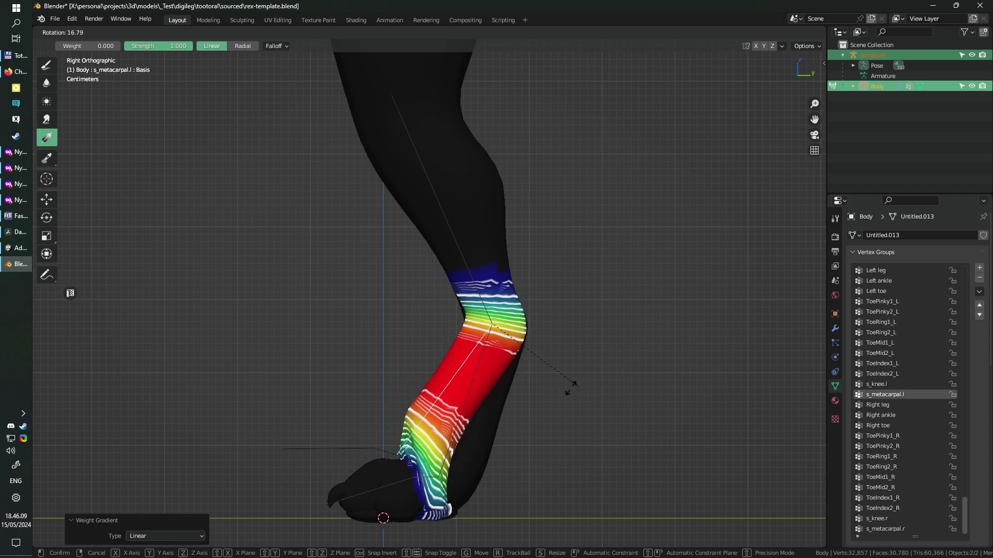
pyautogui.moveTo(516, 388)
pyautogui.press('Escape')
# Redraw the s_metacarpal.l gradient starting at the knee and test the bend.
pyautogui.moveTo(534, 292); pyautogui.dragTo(529, 364)
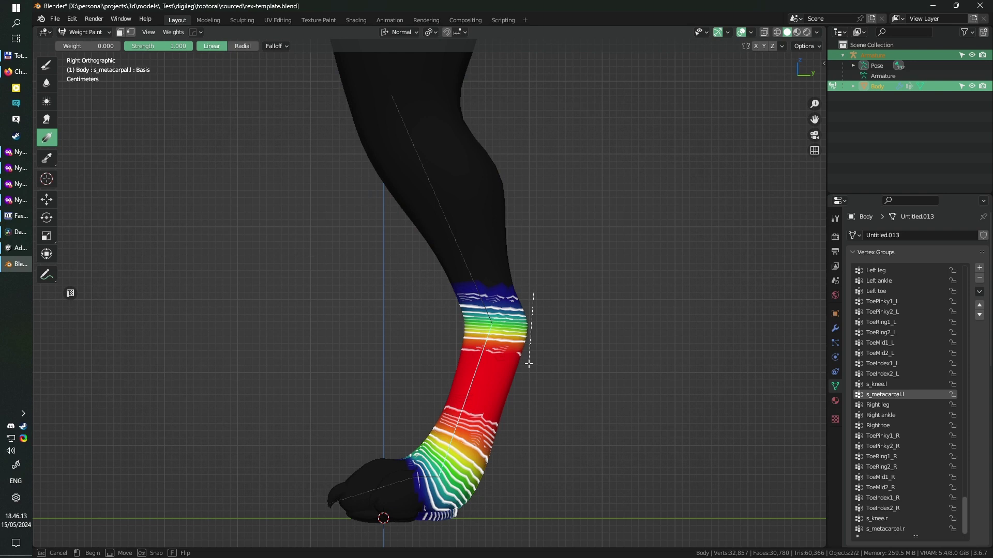
pyautogui.moveTo(529, 364); pyautogui.dragTo(529, 336)
pyautogui.press('Escape')
pyautogui.moveTo(526, 295); pyautogui.dragTo(331, 411)
pyautogui.press('Escape')
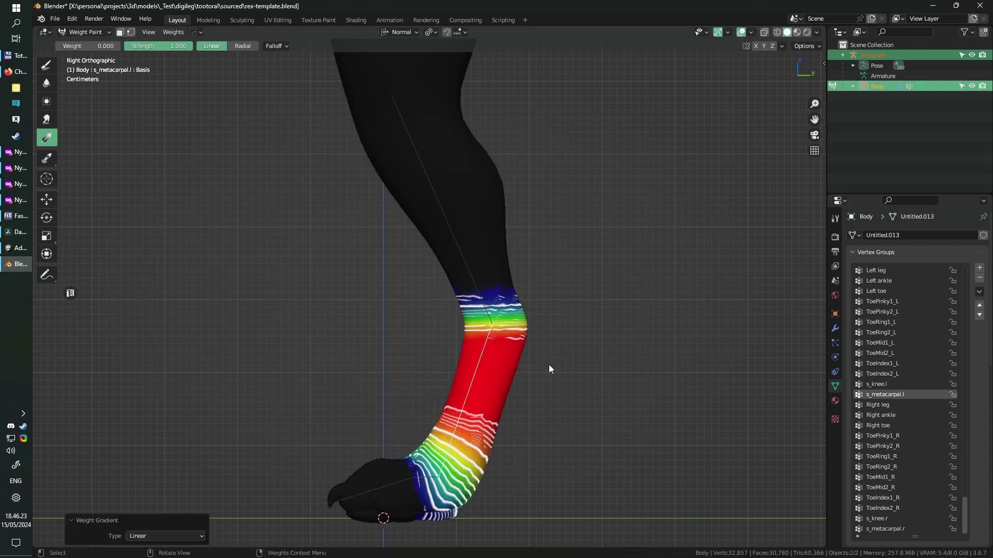
pyautogui.hotkey('ctrl', 'z')
pyautogui.moveTo(529, 287); pyautogui.dragTo(533, 354)
pyautogui.press('r')
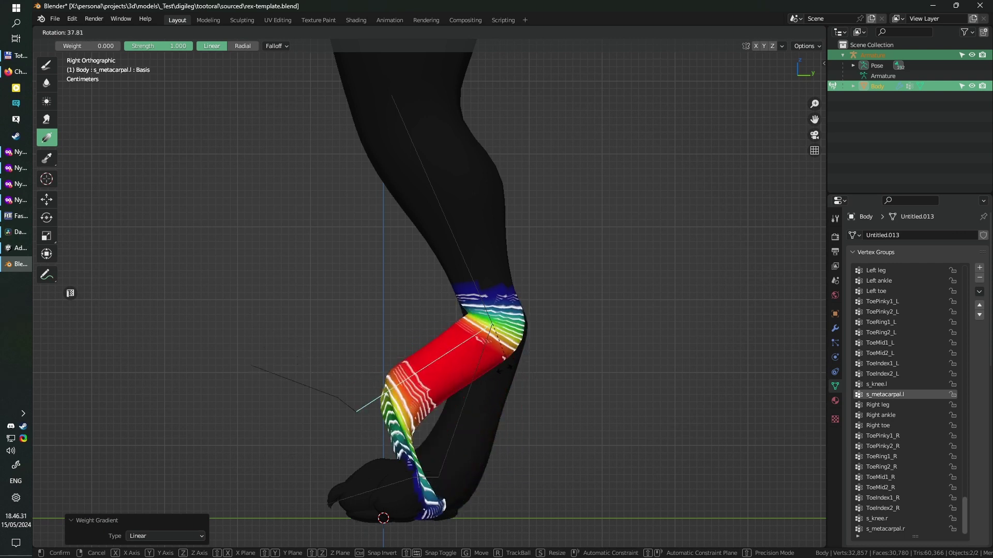
pyautogui.rightClick(535, 368)
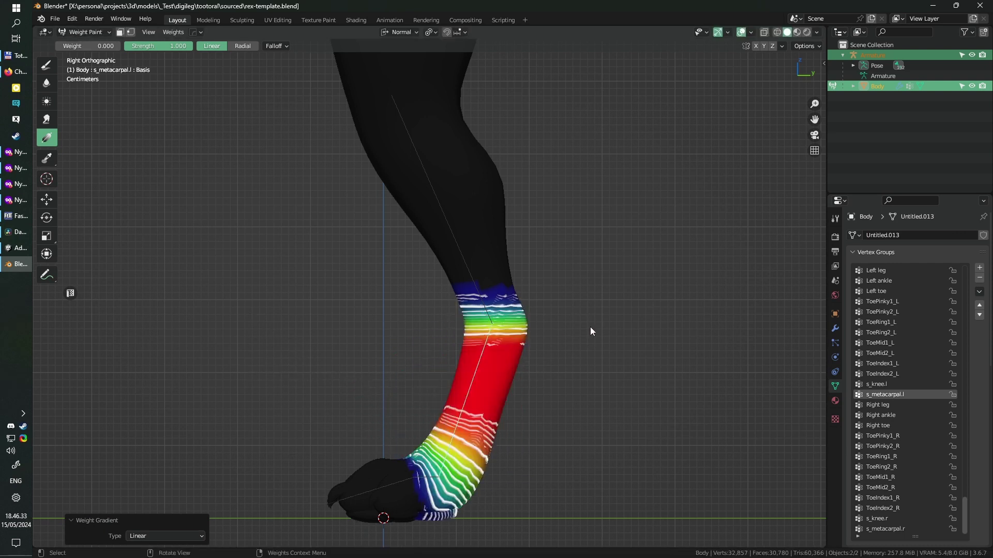
pyautogui.moveTo(551, 336); pyautogui.dragTo(576, 354, button='middle')
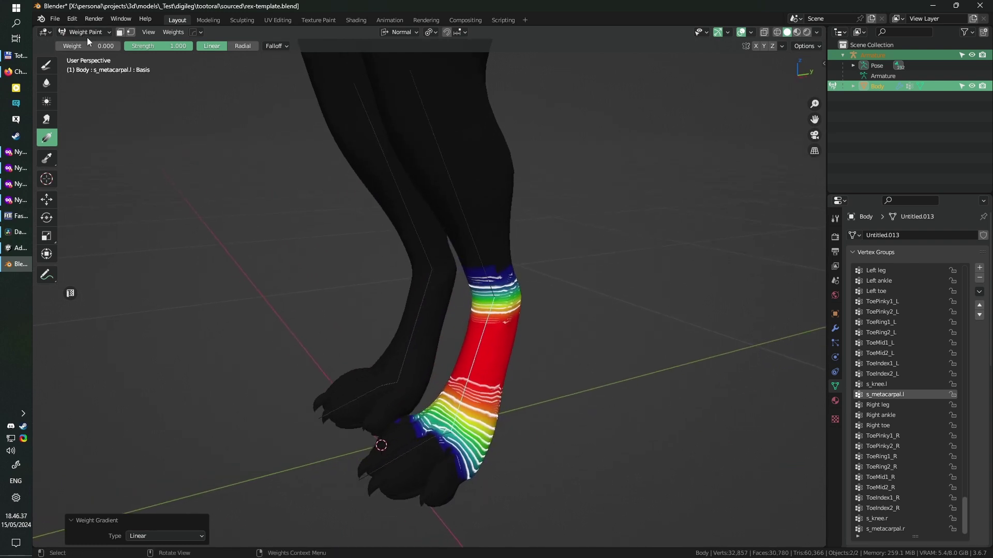
# Compare knee and metacarpal weights, then hide VertexWeightMix in the viewport.
pyautogui.click(895, 383)
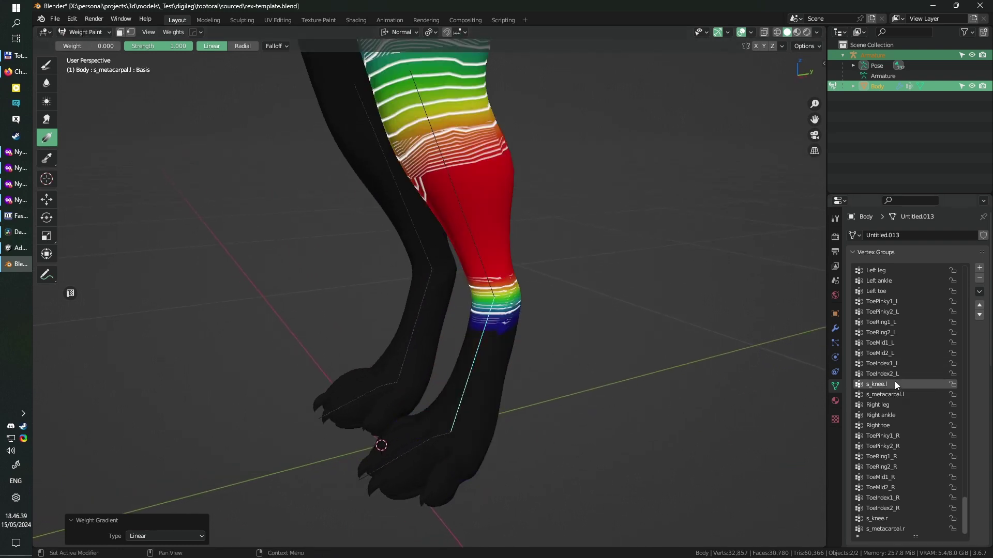
pyautogui.click(898, 394)
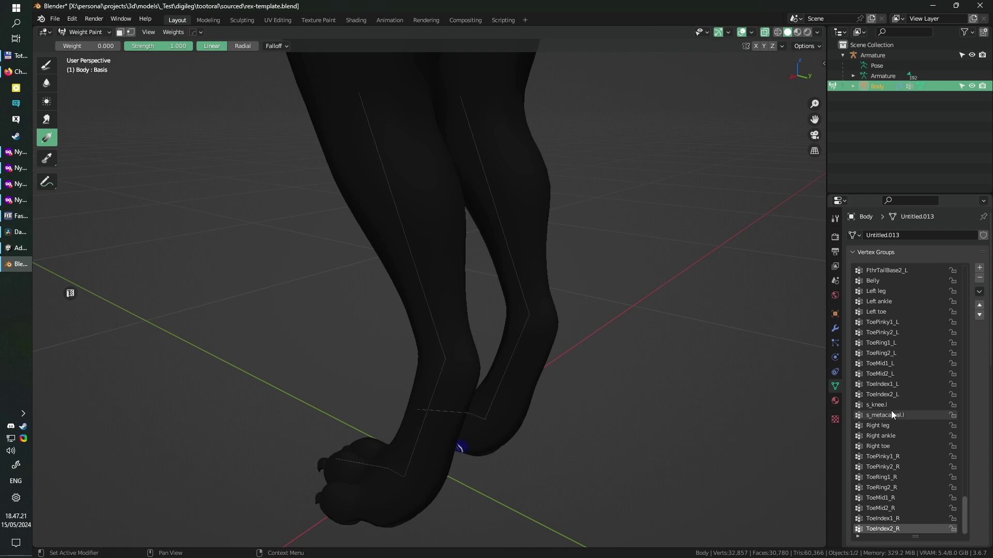
pyautogui.click(910, 405)
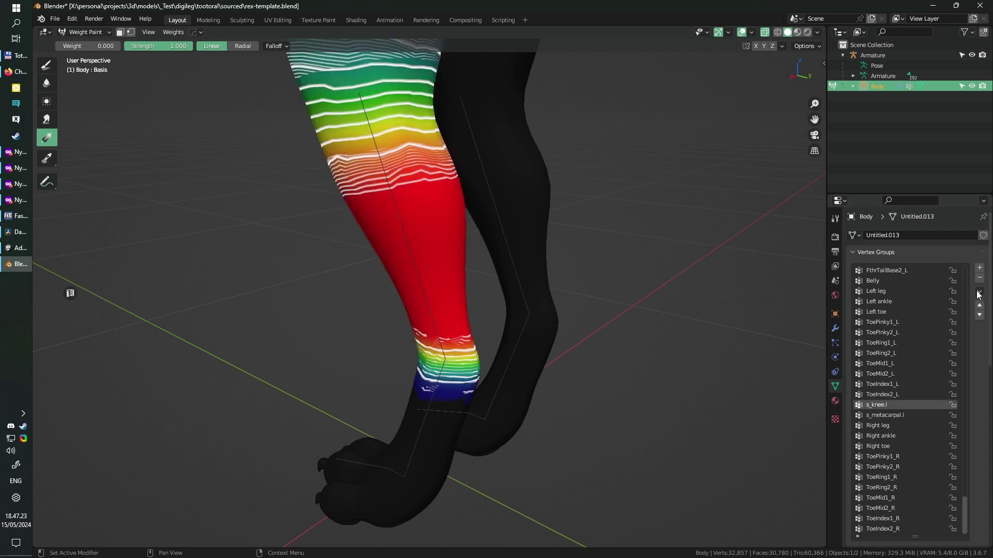
pyautogui.click(834, 329)
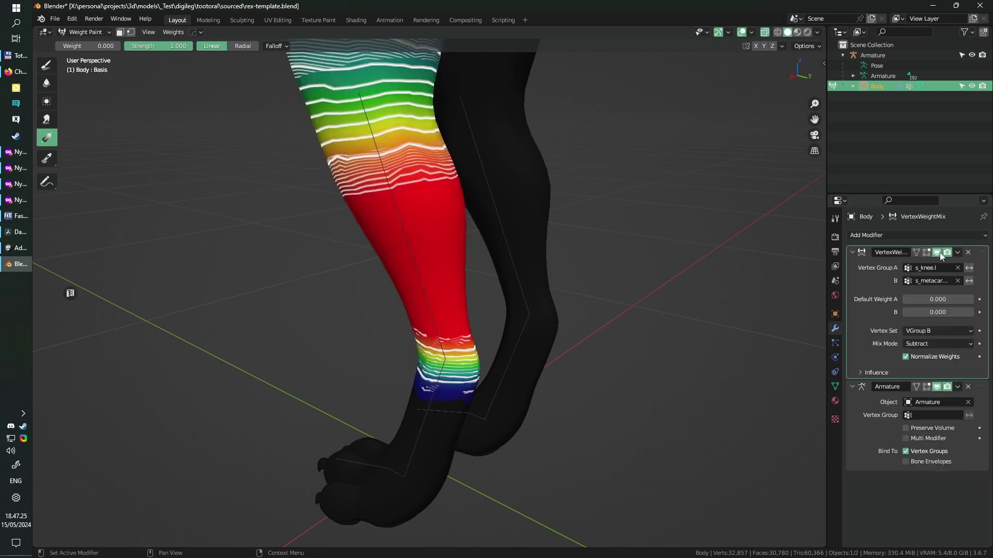
pyautogui.click(938, 254)
pyautogui.click(835, 386)
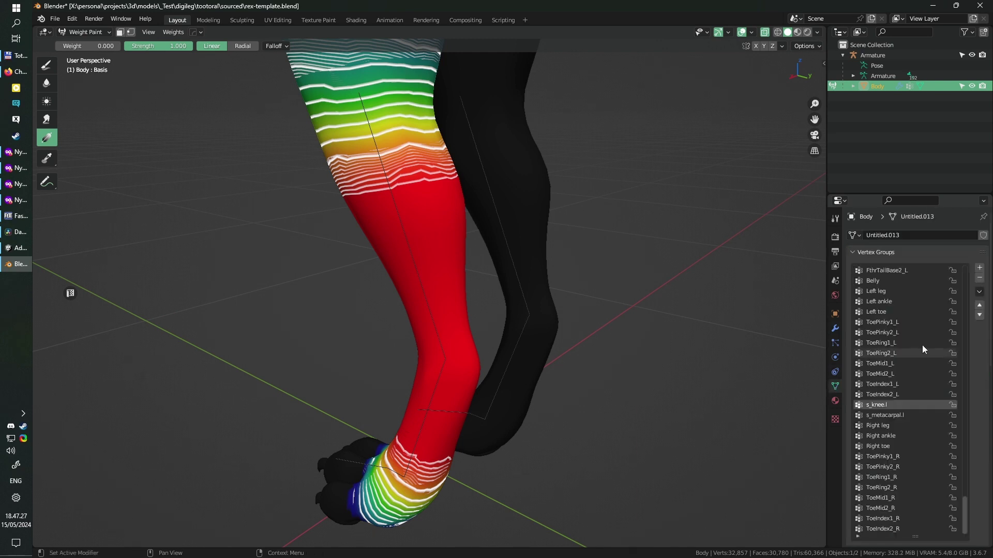
# Copy s_knee.l and mirror the copy onto the other leg using topology.
pyautogui.click(980, 292)
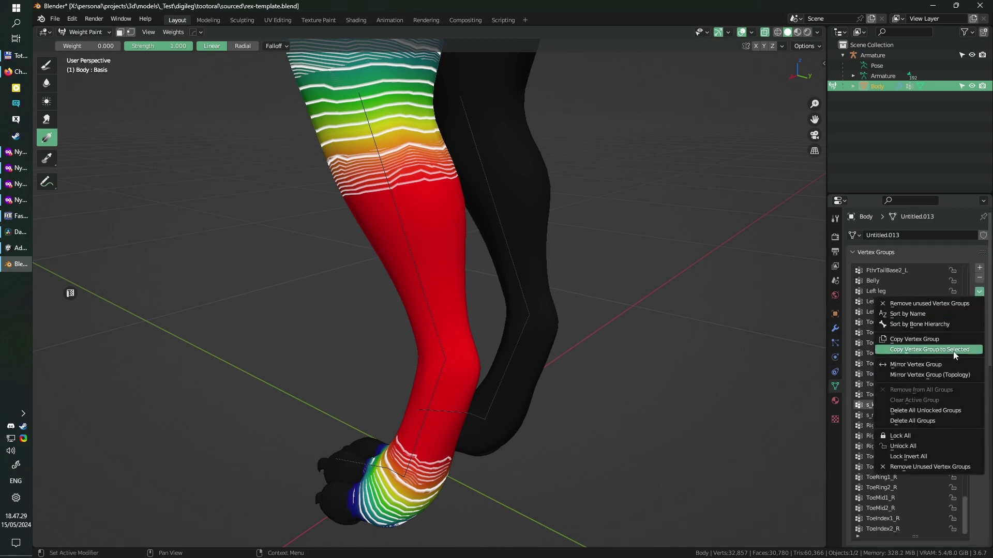
pyautogui.click(954, 343)
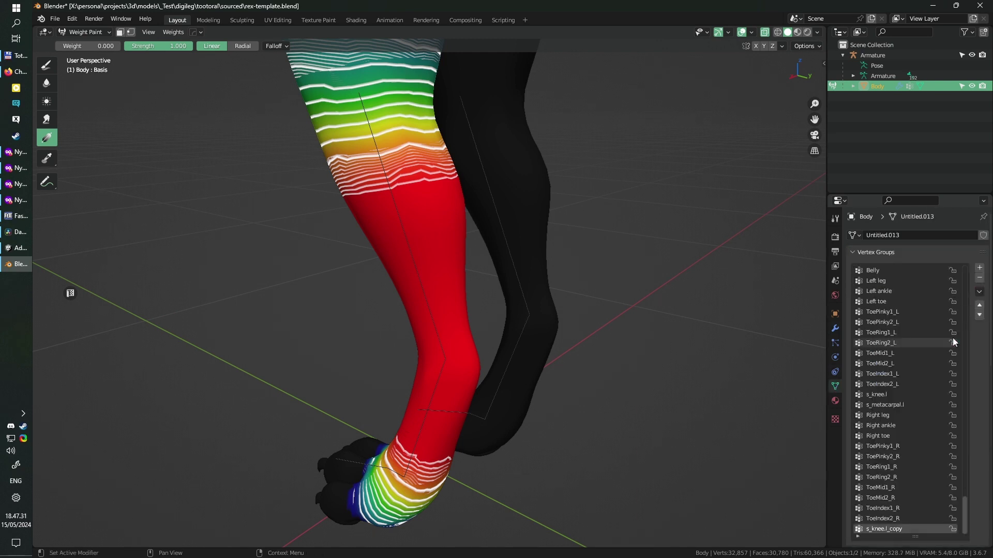
pyautogui.click(980, 291)
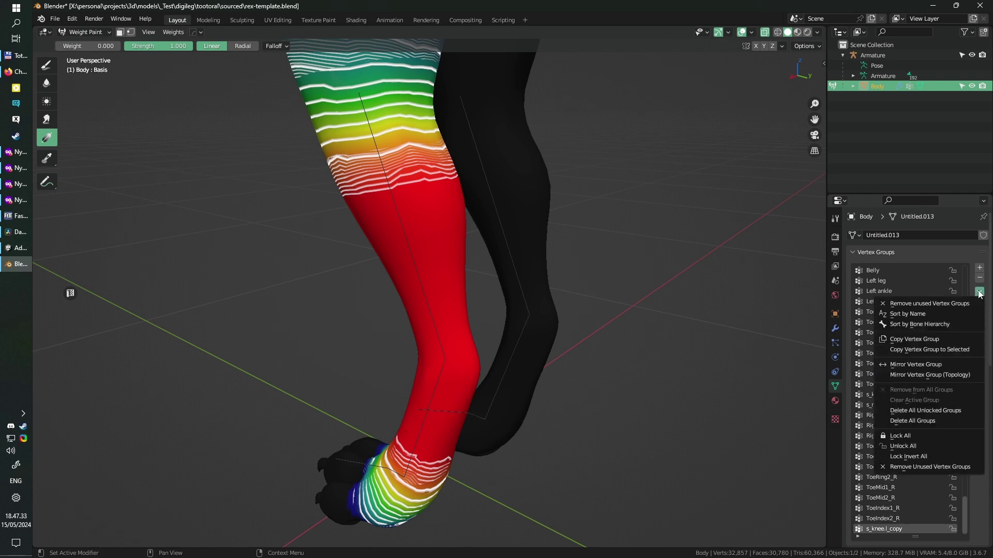
pyautogui.click(956, 365)
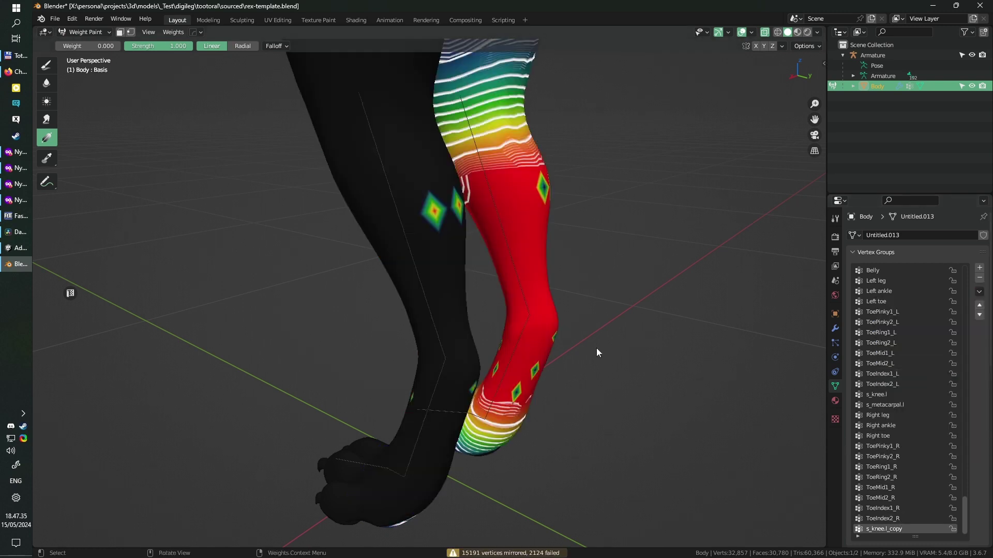
pyautogui.click(979, 291)
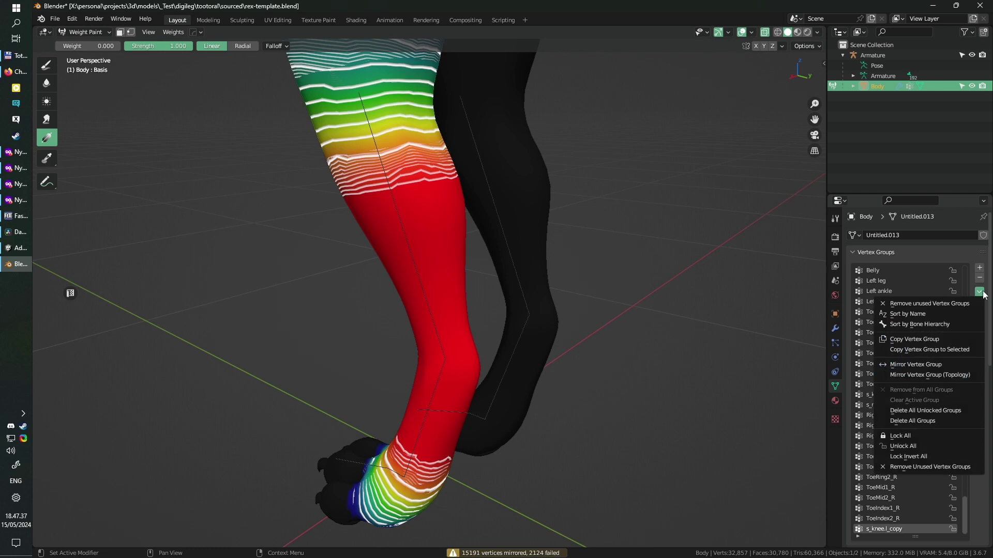
pyautogui.click(929, 375)
pyautogui.moveTo(466, 336); pyautogui.dragTo(435, 331, button='middle')
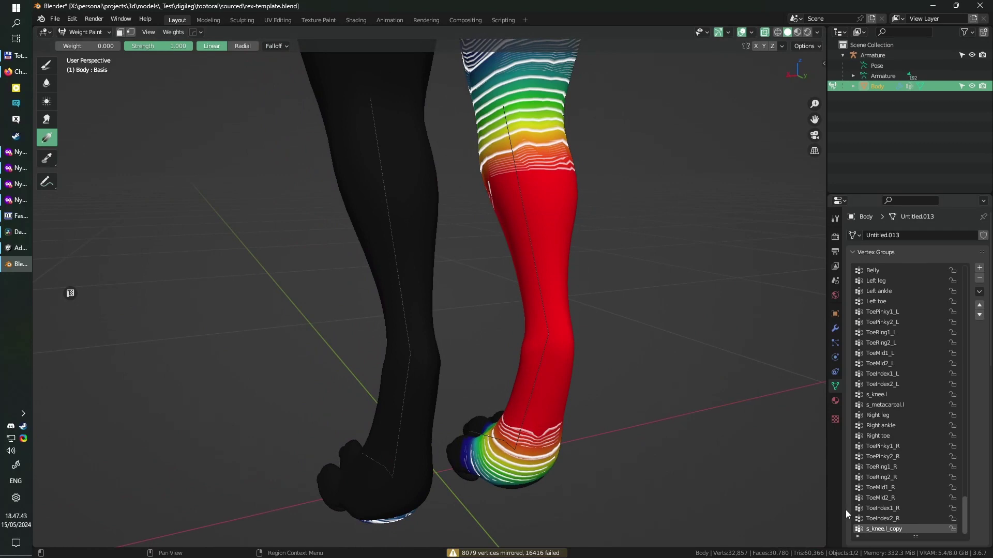
pyautogui.doubleClick(886, 529)
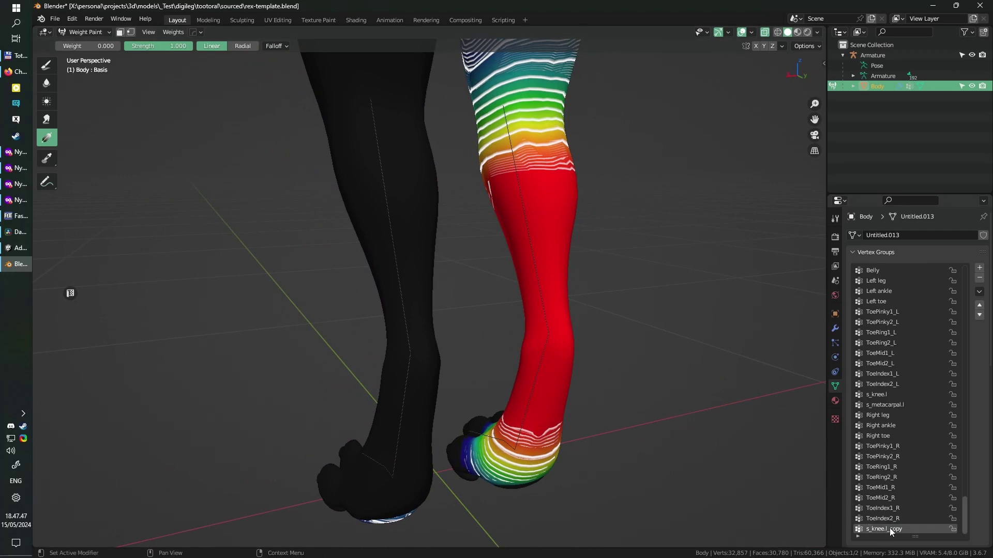
# Delete s_knee.l_copy, apply the VertexWeightMix modifier, and reselect s_knee.l.
pyautogui.click(835, 329)
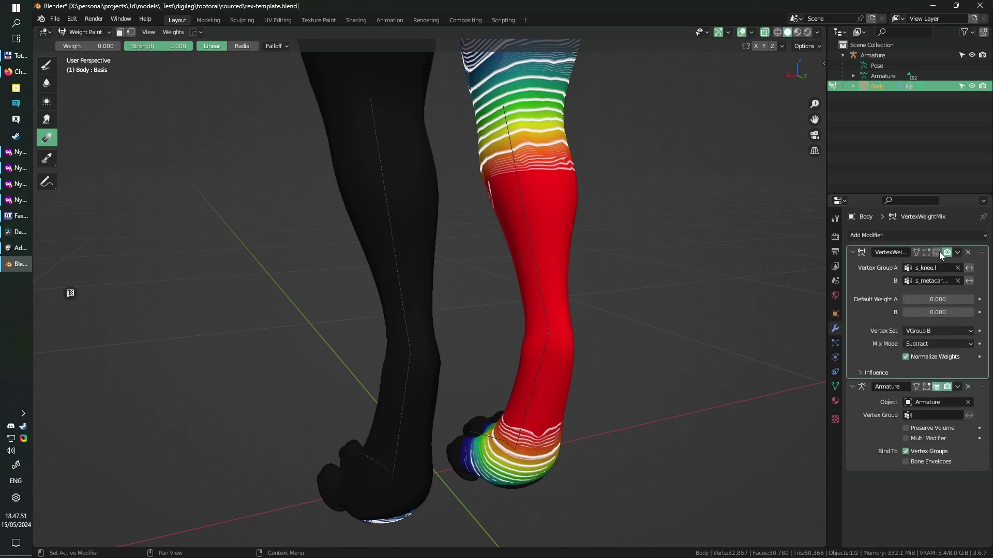
pyautogui.click(835, 387)
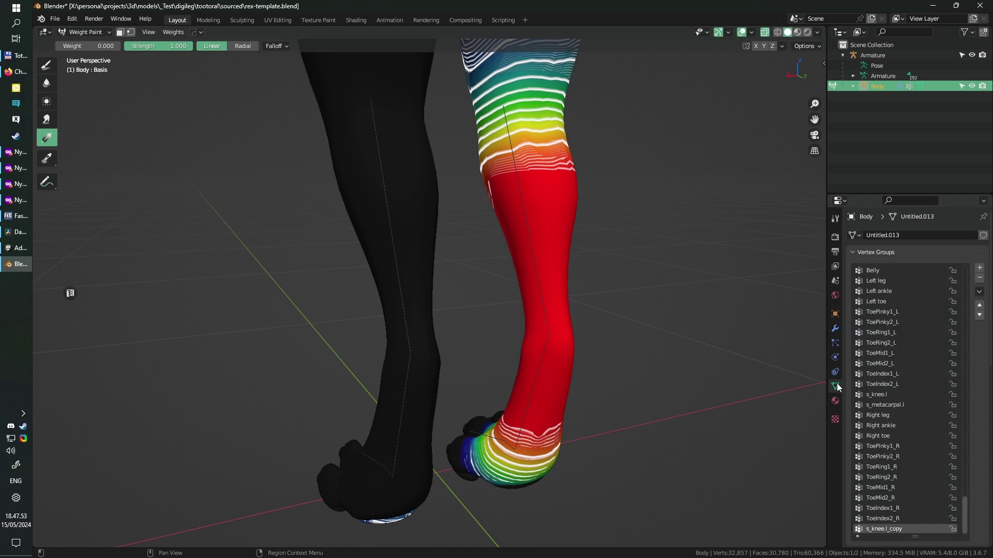
pyautogui.click(979, 278)
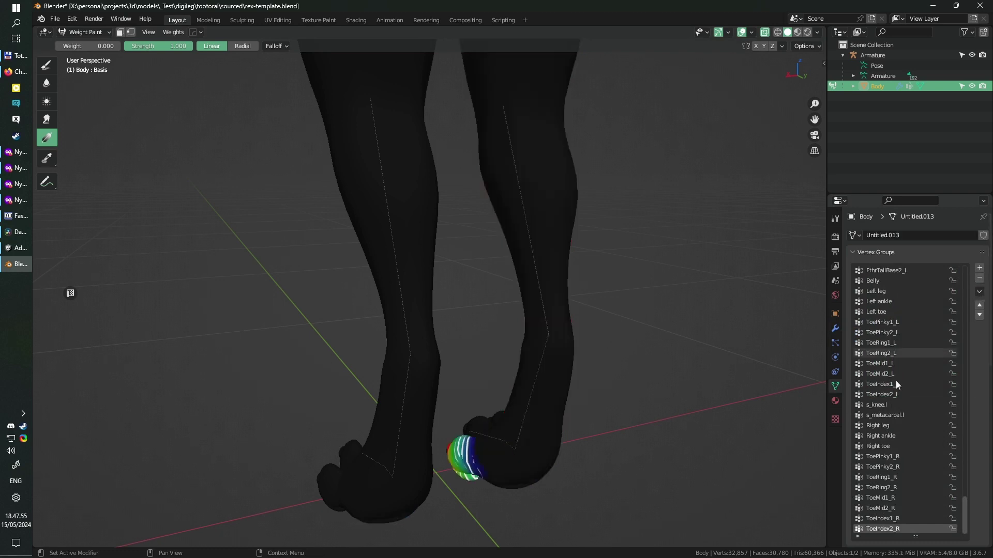
pyautogui.click(835, 331)
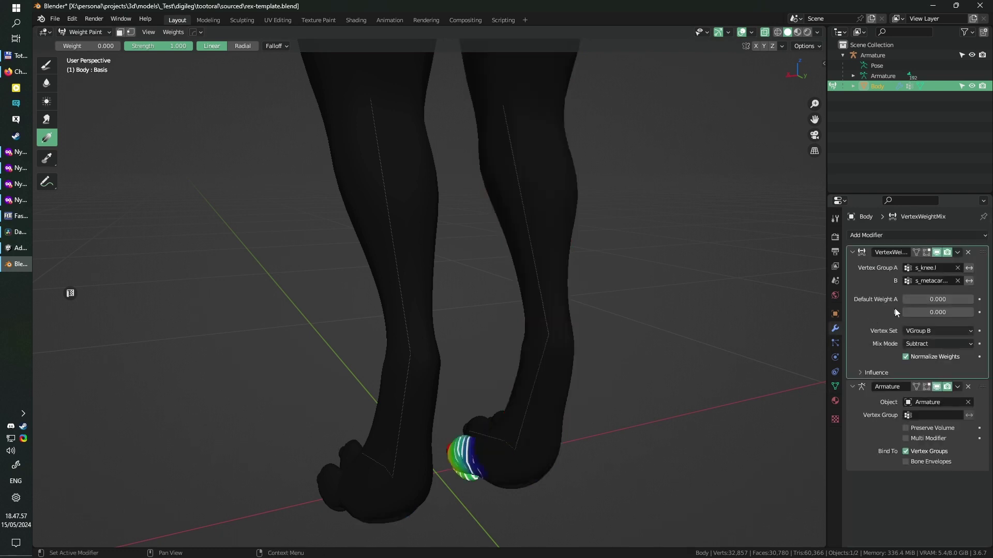
pyautogui.hotkey('ctrl', 'a')
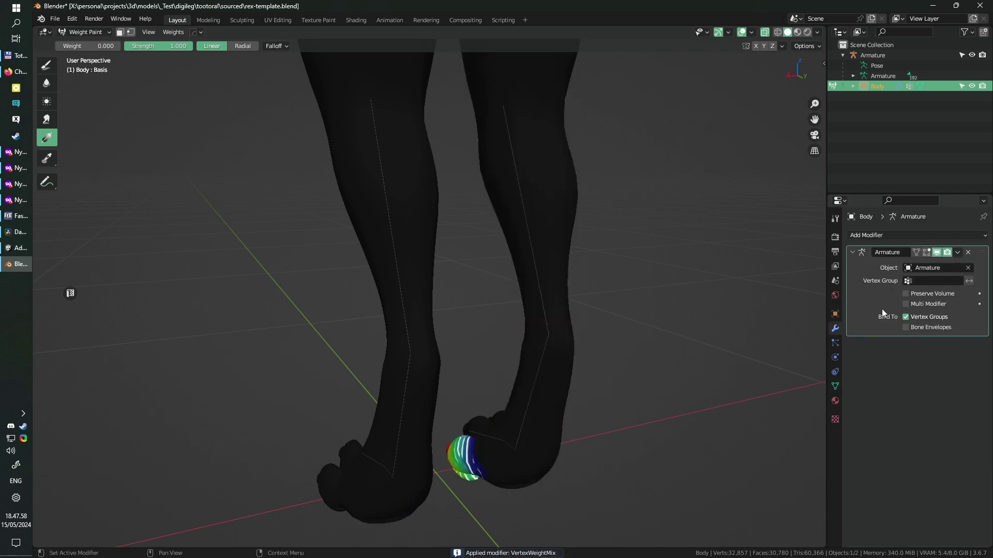
pyautogui.click(835, 388)
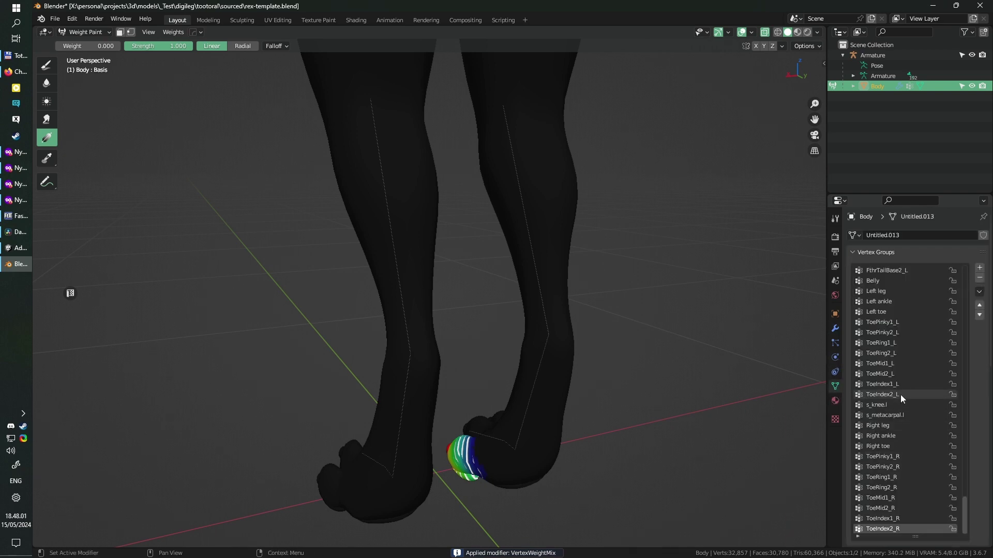
pyautogui.click(902, 404)
# Copy s_knee.l and mirror it onto the right leg as s_knee.r.
pyautogui.click(978, 292)
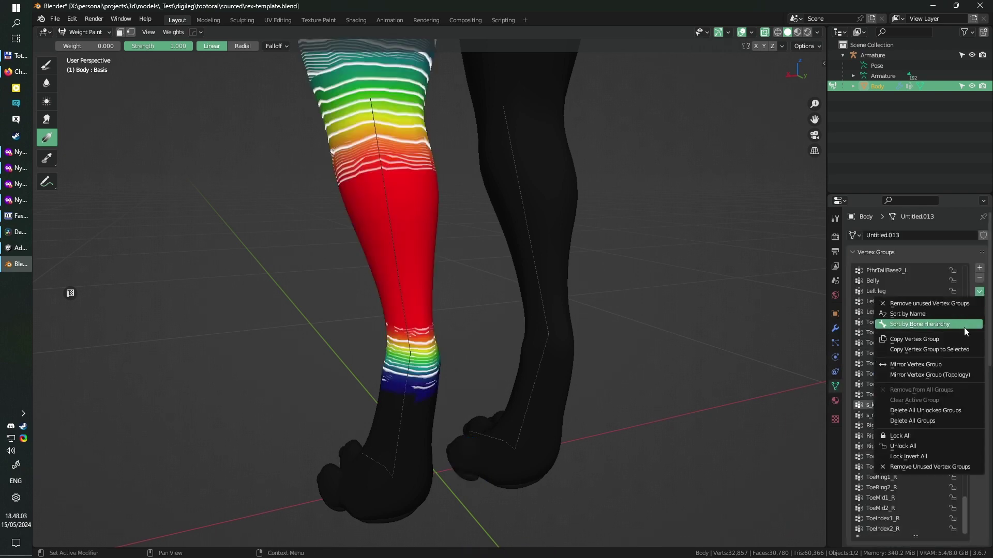
pyautogui.click(951, 339)
pyautogui.click(978, 292)
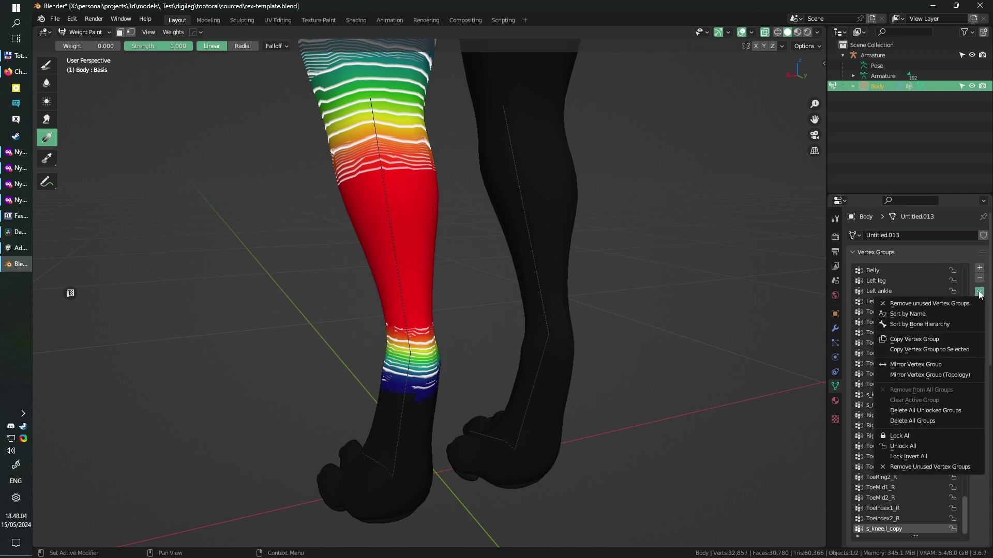
pyautogui.click(962, 373)
pyautogui.moveTo(750, 336); pyautogui.dragTo(607, 279, button='middle')
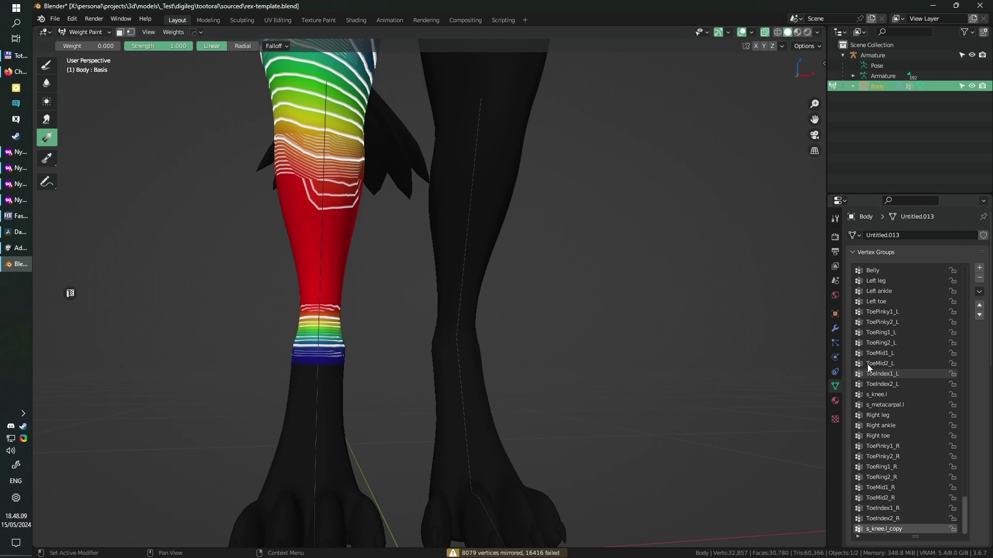
pyautogui.click(905, 396)
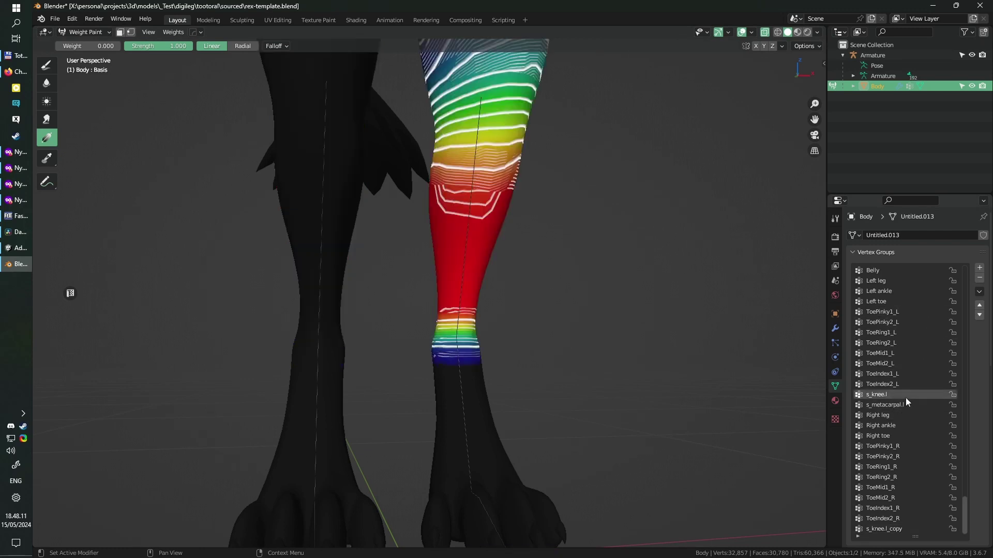
pyautogui.click(898, 529)
pyautogui.moveTo(731, 414); pyautogui.dragTo(476, 405, button='middle')
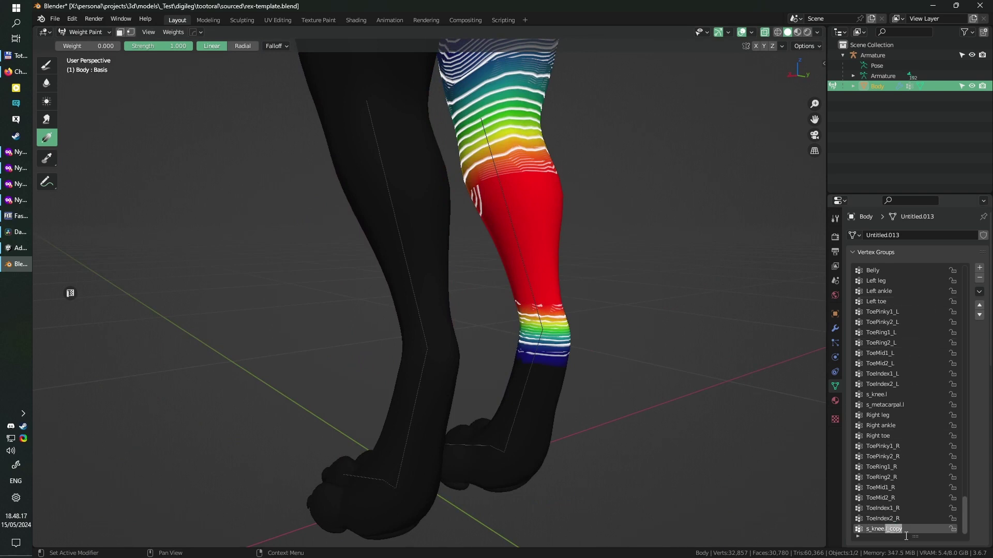
pyautogui.press('Return')
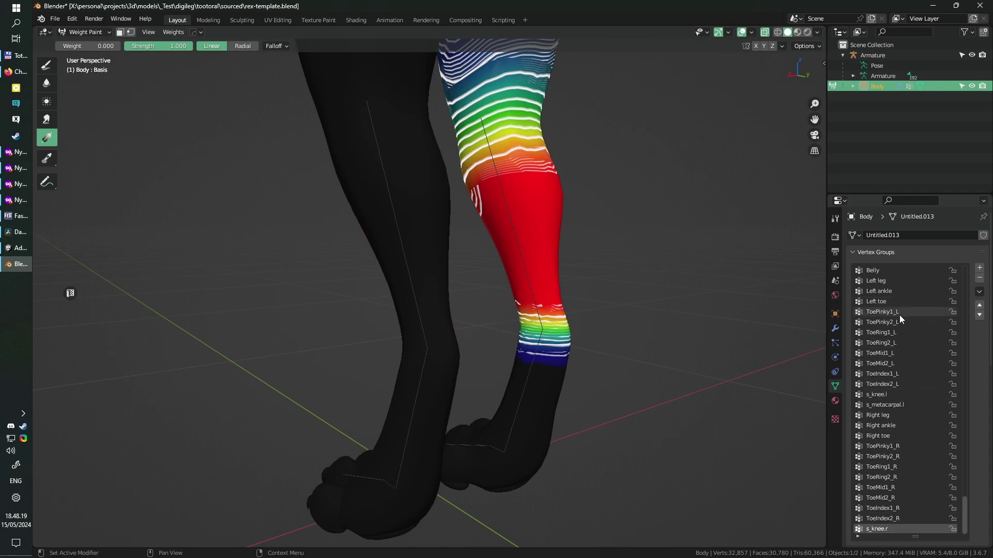
# Copy s_metacarpal.l, mirror it onto the other leg, and rename it s_metacarpal.r.
pyautogui.click(911, 405)
pyautogui.click(979, 292)
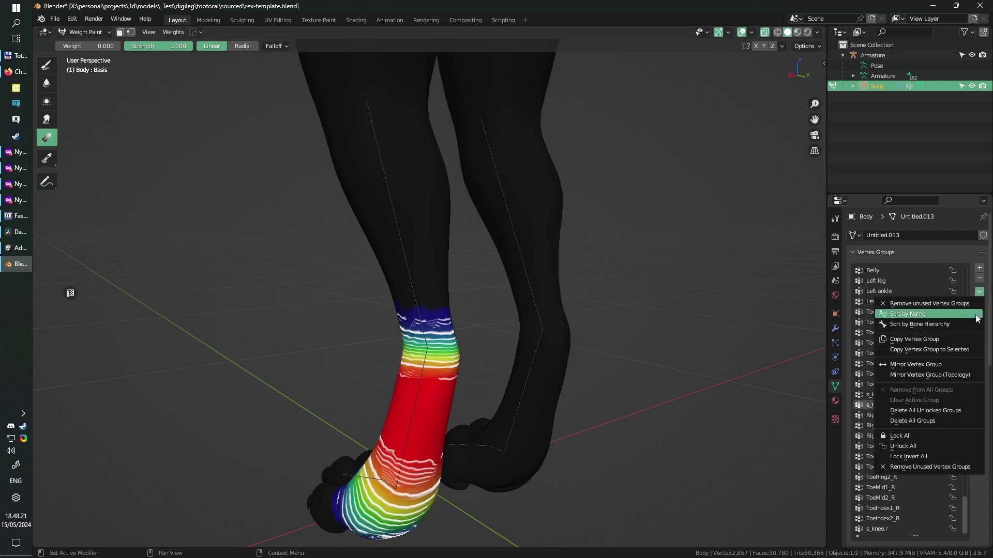
pyautogui.click(971, 337)
pyautogui.click(979, 293)
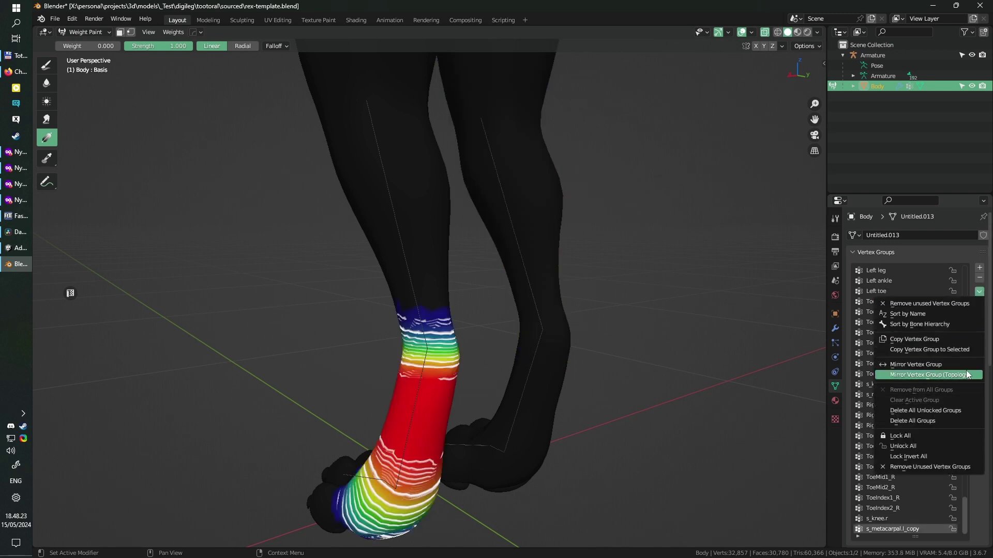
pyautogui.click(967, 375)
pyautogui.moveTo(529, 343); pyautogui.dragTo(662, 349, button='middle')
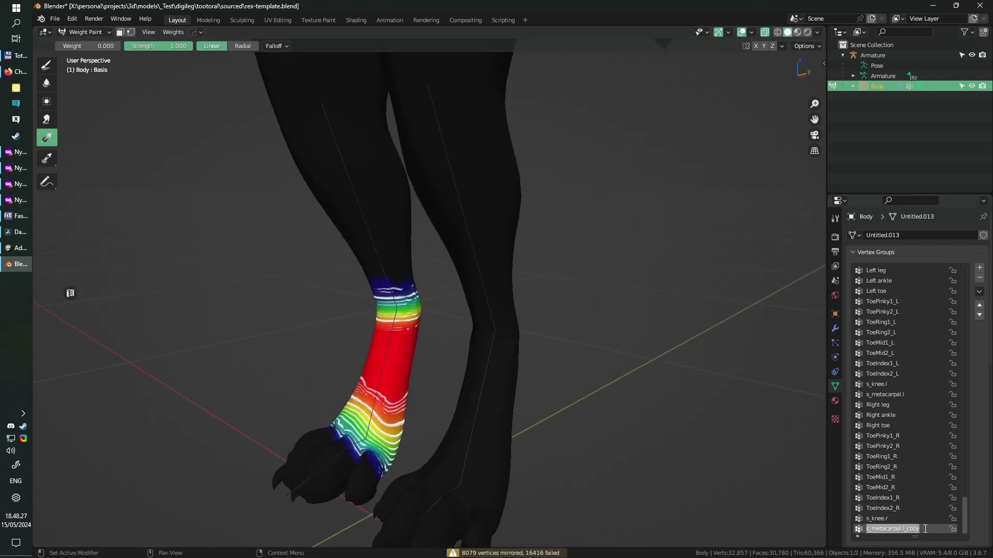
pyautogui.write('r')
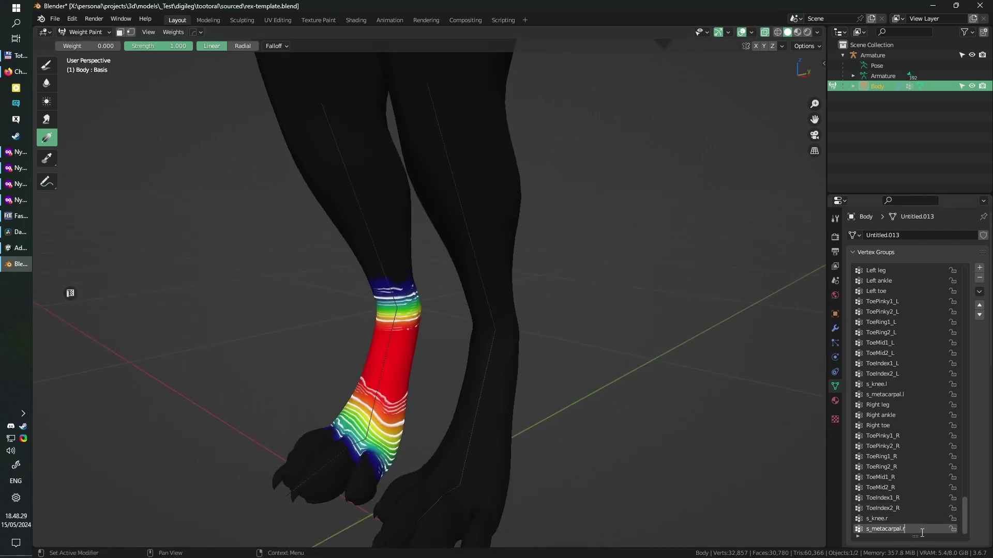
pyautogui.moveTo(568, 418); pyautogui.dragTo(482, 278, button='middle')
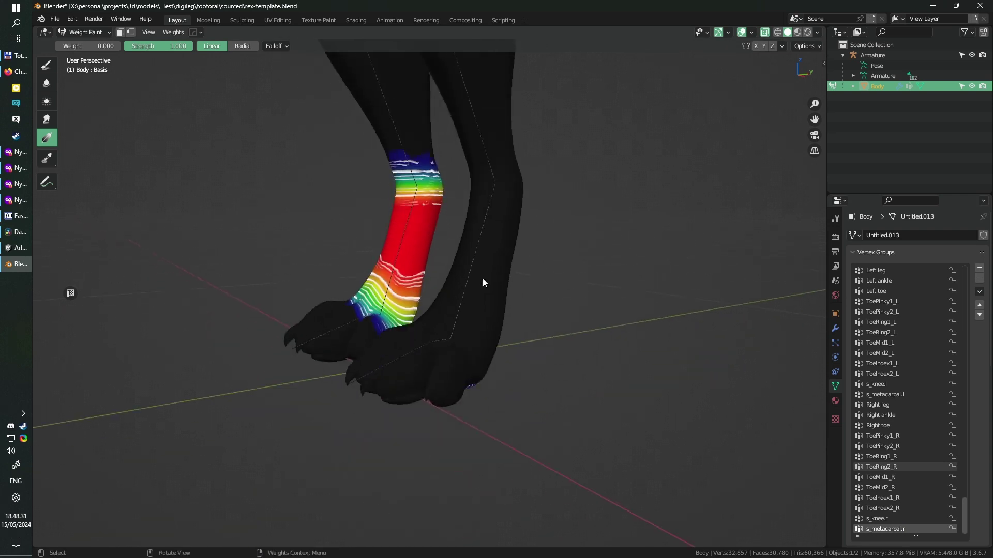
pyautogui.click(90, 35)
# Put the Body back into Weight Paint and locate the ankle and toe groups.
pyautogui.click(84, 44)
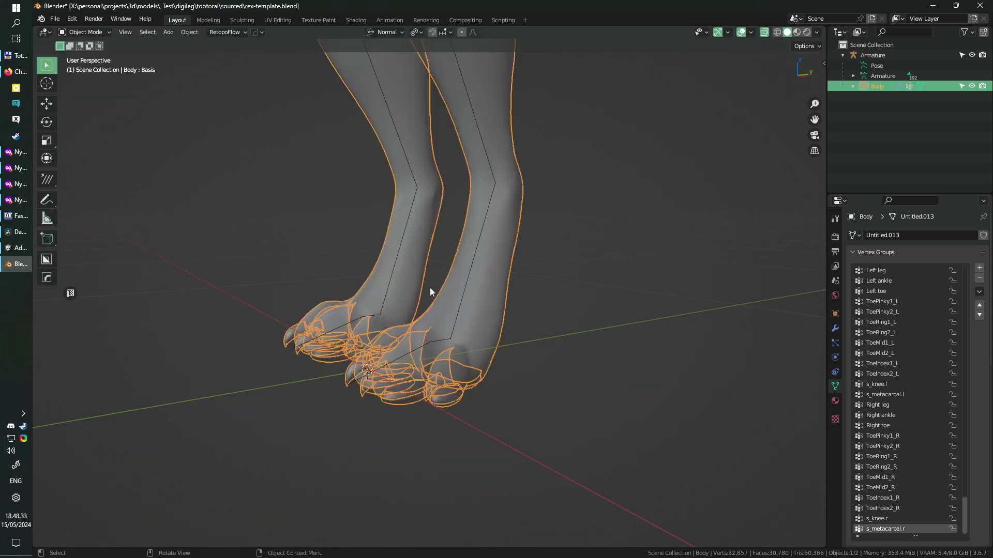
pyautogui.scroll(3, 422, 285)
pyautogui.moveTo(422, 289); pyautogui.dragTo(494, 383, button='middle')
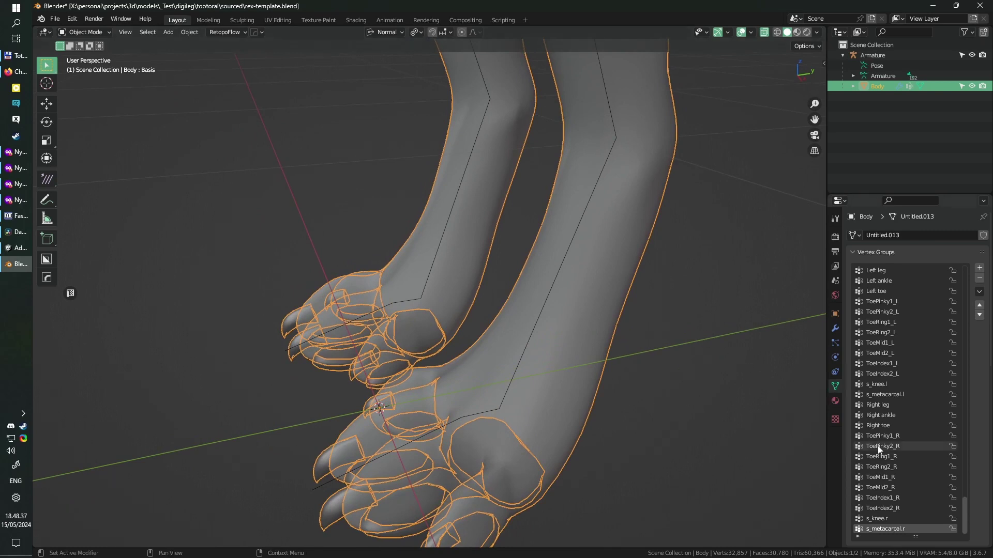
pyautogui.press('Tab')
pyautogui.press('Tab')
pyautogui.hotkey('ctrl', 'Tab')
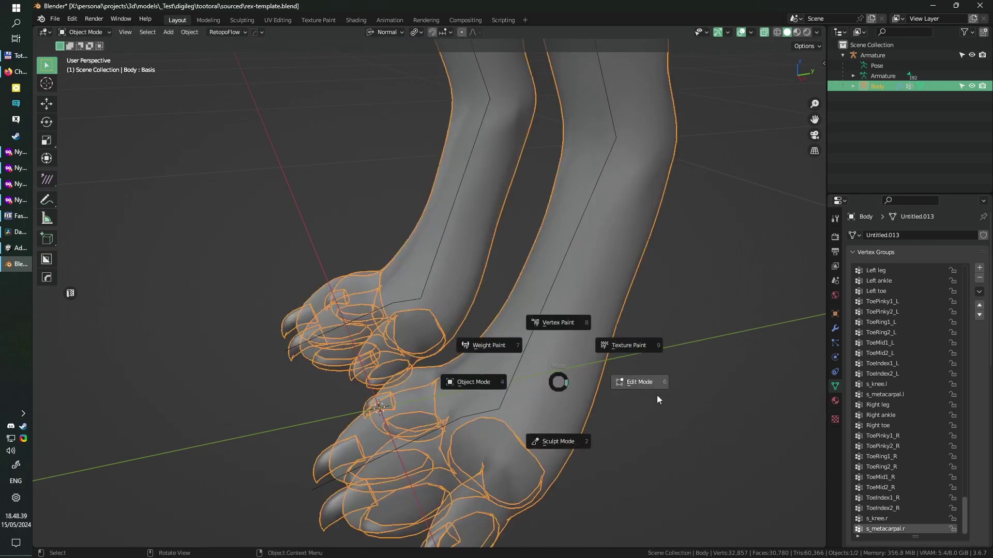
pyautogui.click(506, 355)
pyautogui.click(910, 424)
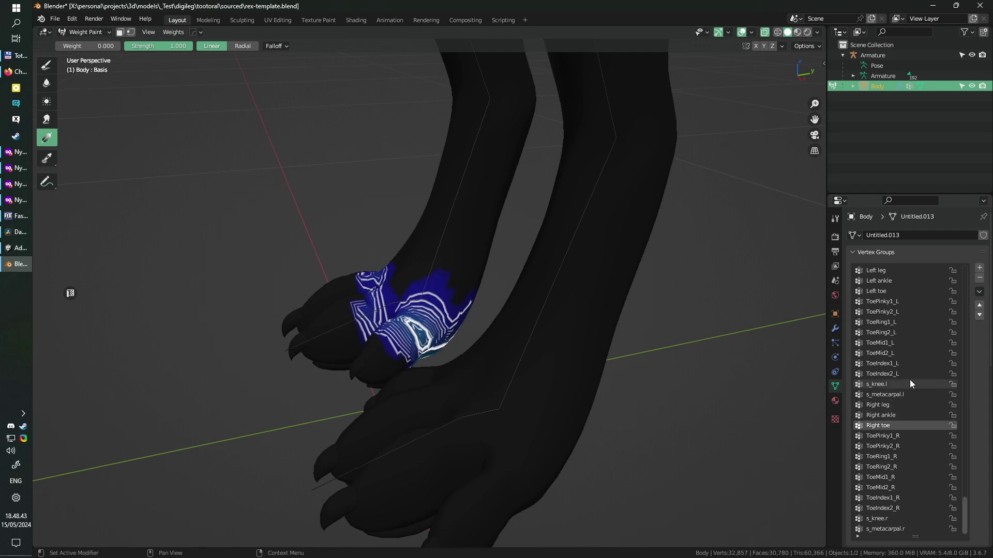
pyautogui.scroll(2, 902, 276)
pyautogui.click(904, 291)
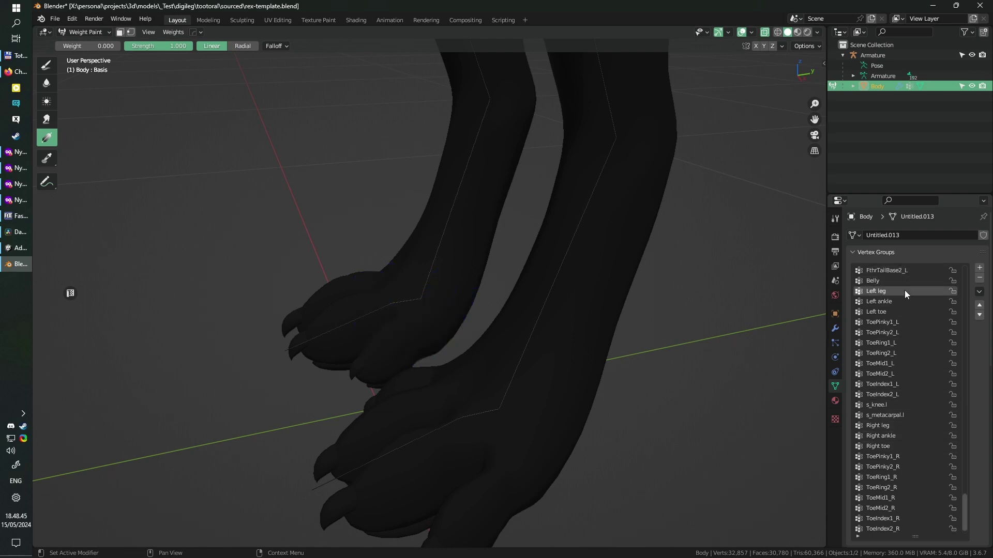
pyautogui.moveTo(724, 316); pyautogui.dragTo(614, 321, button='middle')
pyautogui.click(908, 302)
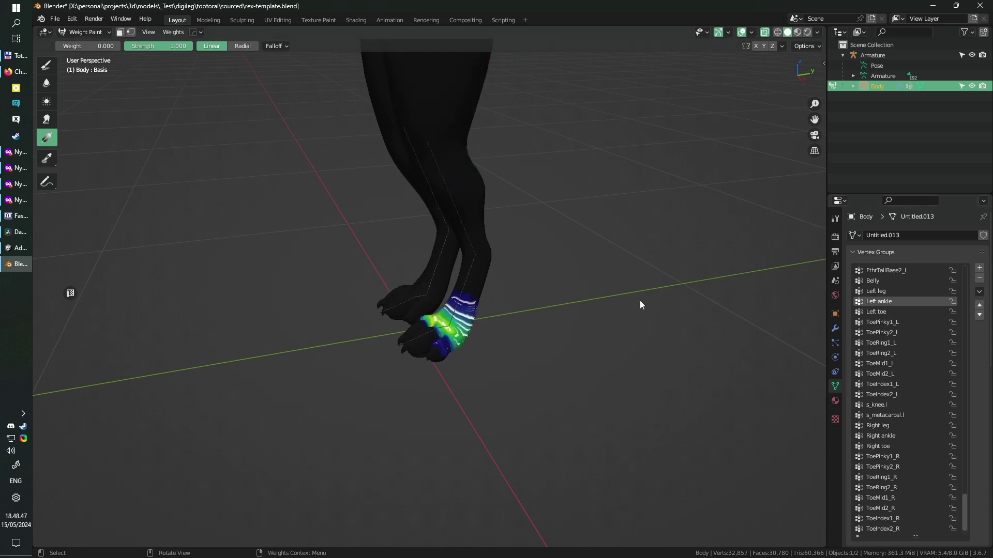
pyautogui.scroll(2, 640, 300)
# Rename the Left ankle and Left toe groups to s_foot.l and s_toe.l.
pyautogui.doubleClick(888, 300)
pyautogui.write('s')
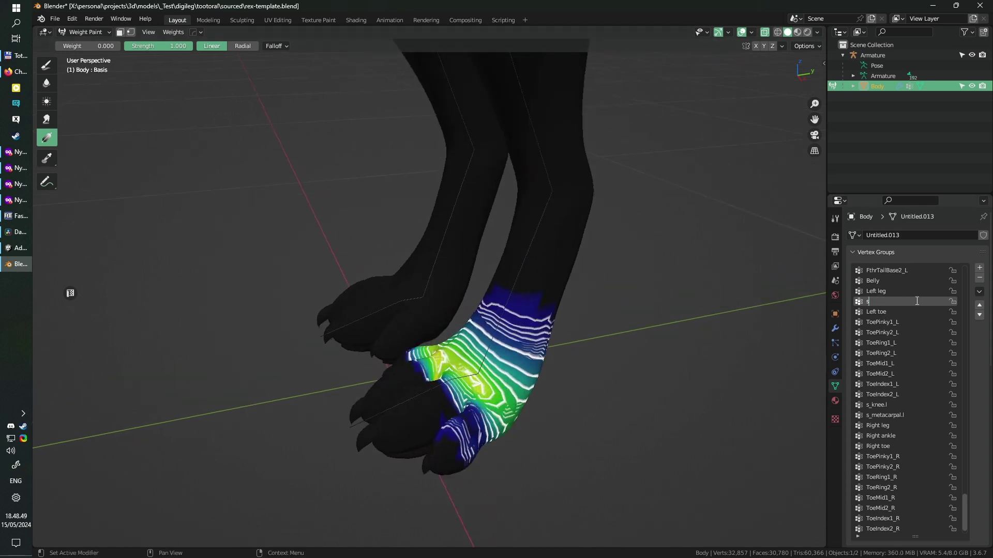
pyautogui.write('_foot.l')
pyautogui.click(902, 312)
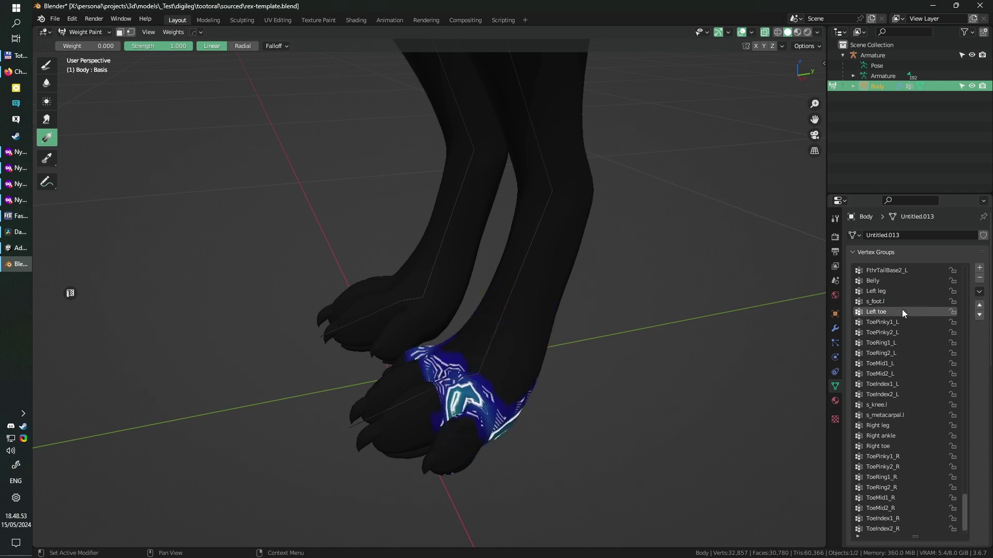
pyautogui.doubleClick(901, 312)
pyautogui.write('s_toe.l')
# Rename the Right ankle and Right toe groups to s_foot.r and s_toe.r.
pyautogui.moveTo(711, 377); pyautogui.dragTo(389, 229, button='middle')
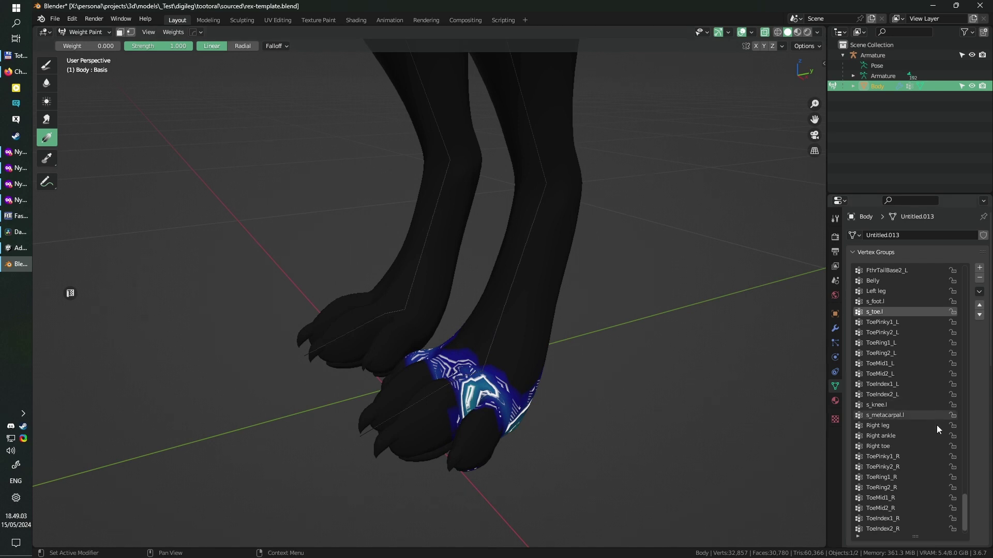
pyautogui.doubleClick(917, 436)
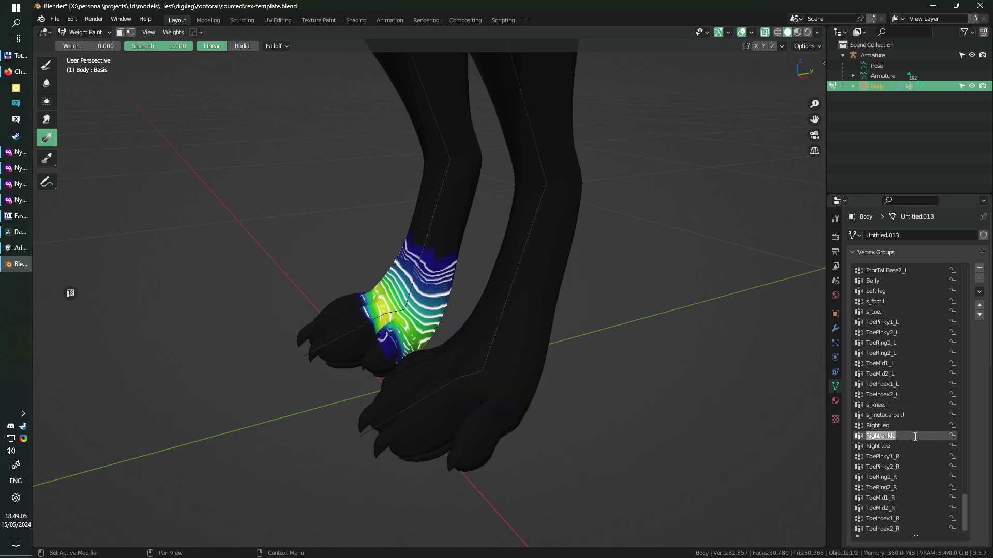
pyautogui.write('s_foot.r')
pyautogui.doubleClick(905, 447)
pyautogui.write('s')
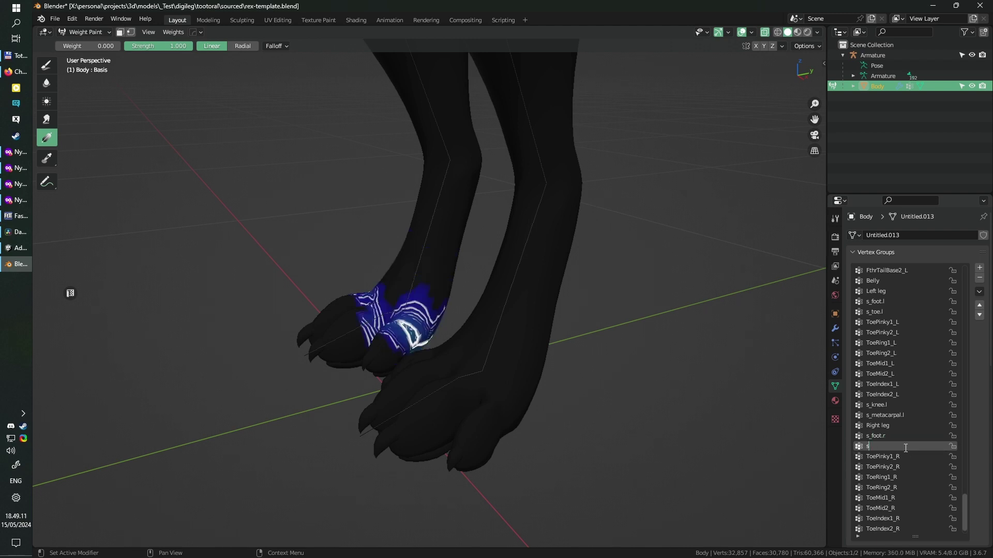
pyautogui.write('_toe.r')
pyautogui.moveTo(905, 448); pyautogui.dragTo(882, 448)
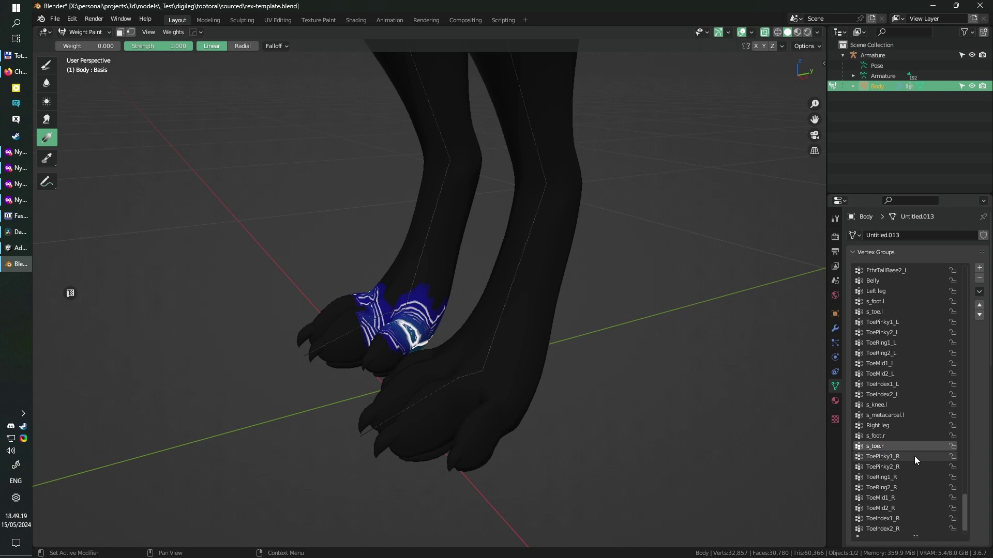
pyautogui.moveTo(527, 281); pyautogui.dragTo(592, 270, button='middle')
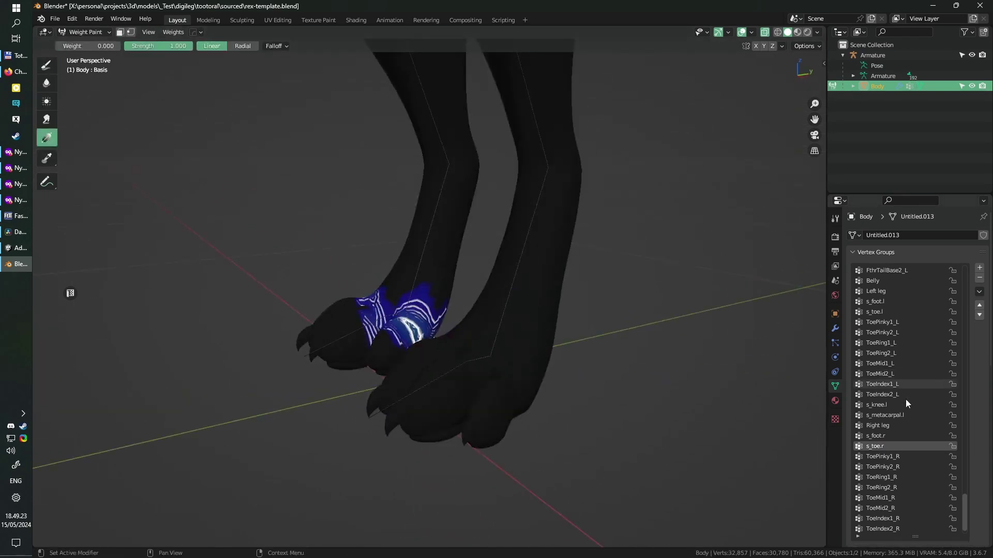
# Return to Object Mode, select the Armature and enter Edit Mode with the toe bone layer shown.
pyautogui.click(82, 32)
pyautogui.click(78, 43)
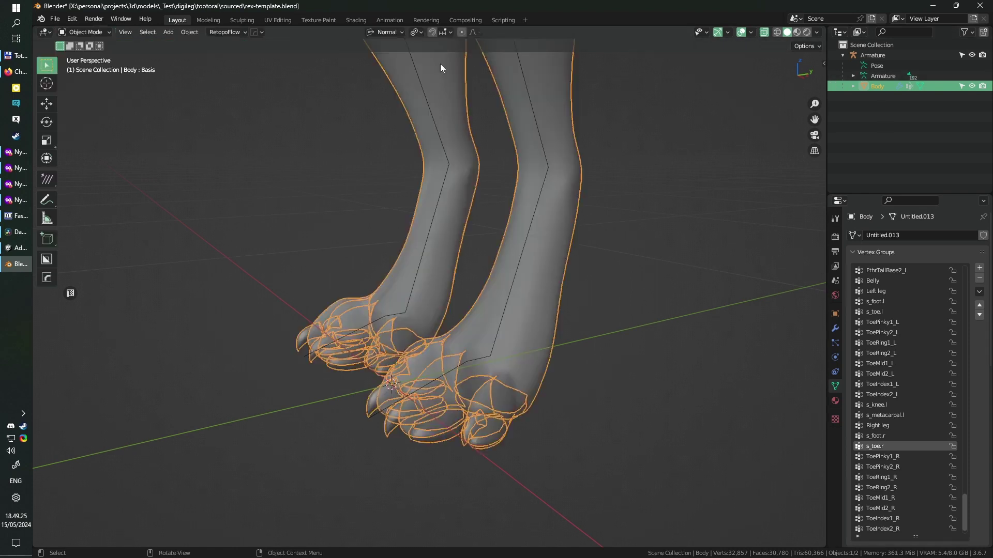
pyautogui.click(857, 76)
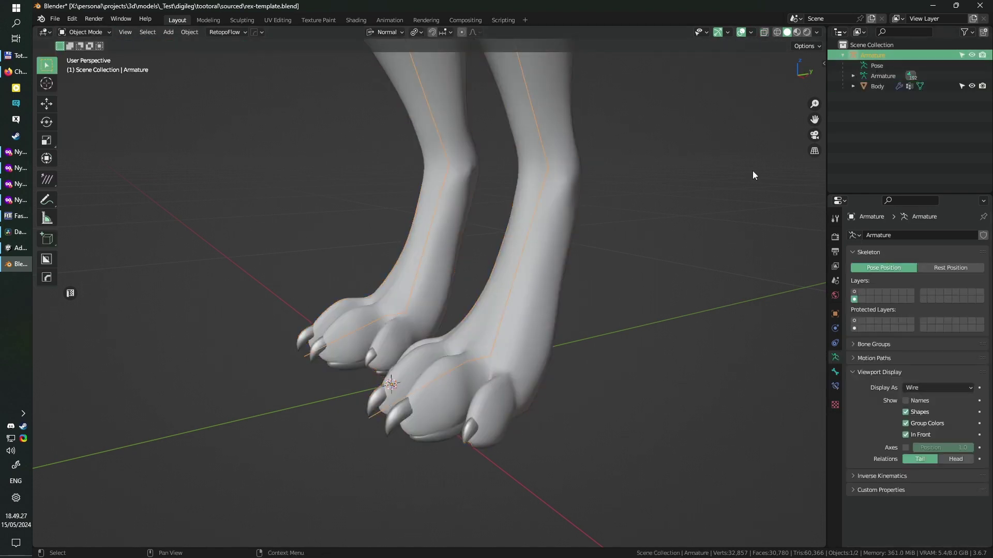
pyautogui.press('Tab')
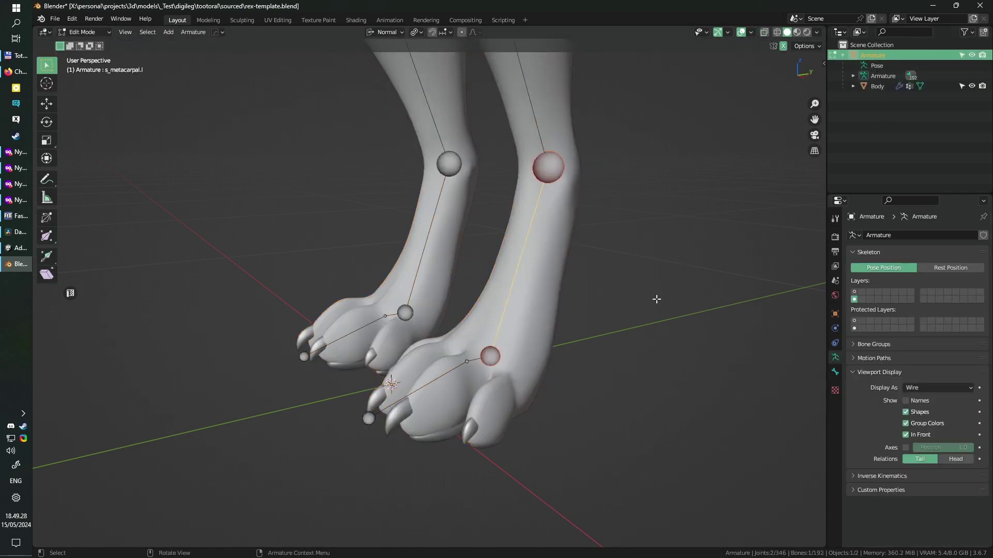
pyautogui.click(854, 292)
# Select the left-foot ring, middle and index toe bones and move them to another bone layer.
pyautogui.moveTo(561, 402); pyautogui.dragTo(508, 391, button='middle')
pyautogui.scroll(3, 507, 347)
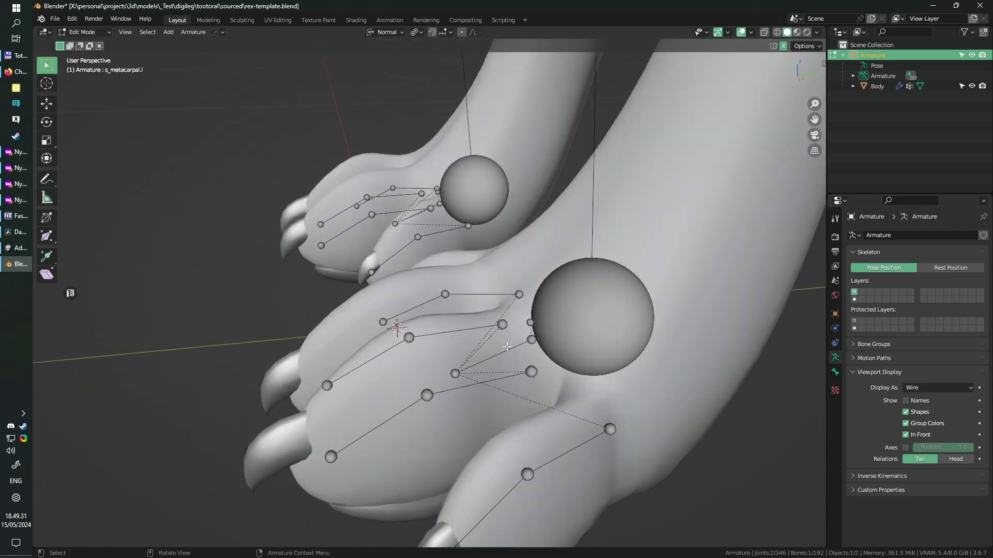
pyautogui.scroll(-4, 507, 347)
pyautogui.scroll(4, 507, 347)
pyautogui.click(525, 347)
pyautogui.moveTo(525, 348); pyautogui.dragTo(474, 395, button='middle')
pyautogui.click(484, 426)
pyautogui.keyDown('shift'); pyautogui.click(379, 402); pyautogui.keyUp('shift')
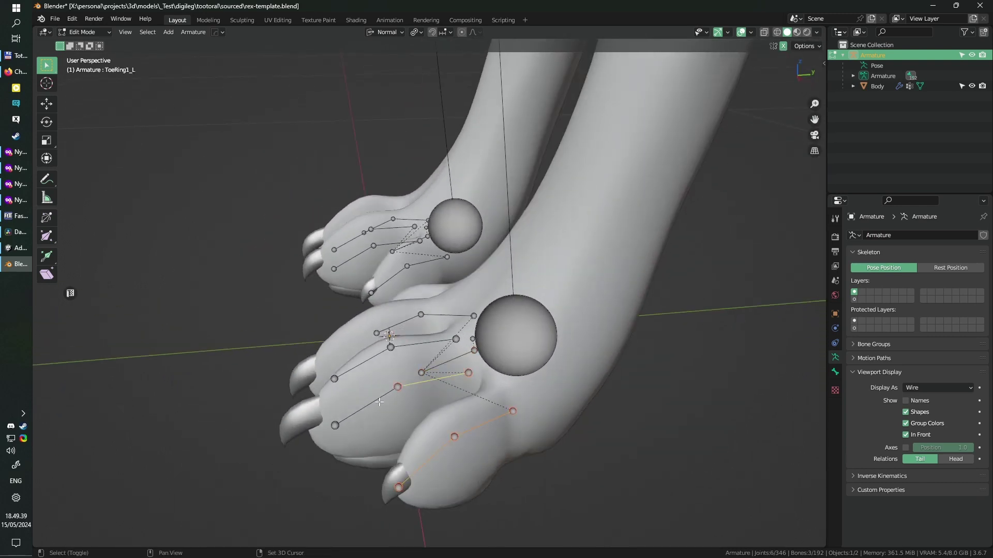
pyautogui.keyDown('shift'); pyautogui.click(376, 357); pyautogui.keyUp('shift')
pyautogui.keyDown('shift'); pyautogui.click(424, 343); pyautogui.keyUp('shift')
pyautogui.keyDown('shift'); pyautogui.click(402, 322); pyautogui.keyUp('shift')
pyautogui.moveTo(402, 321); pyautogui.dragTo(432, 357, button='middle')
pyautogui.moveTo(521, 349); pyautogui.dragTo(424, 368, button='middle')
pyautogui.press('m')
pyautogui.click(490, 414)
# Parent the toe bones, including ToePinky1_L, to s_toe.l with Keep Offset.
pyautogui.scroll(-4, 424, 367)
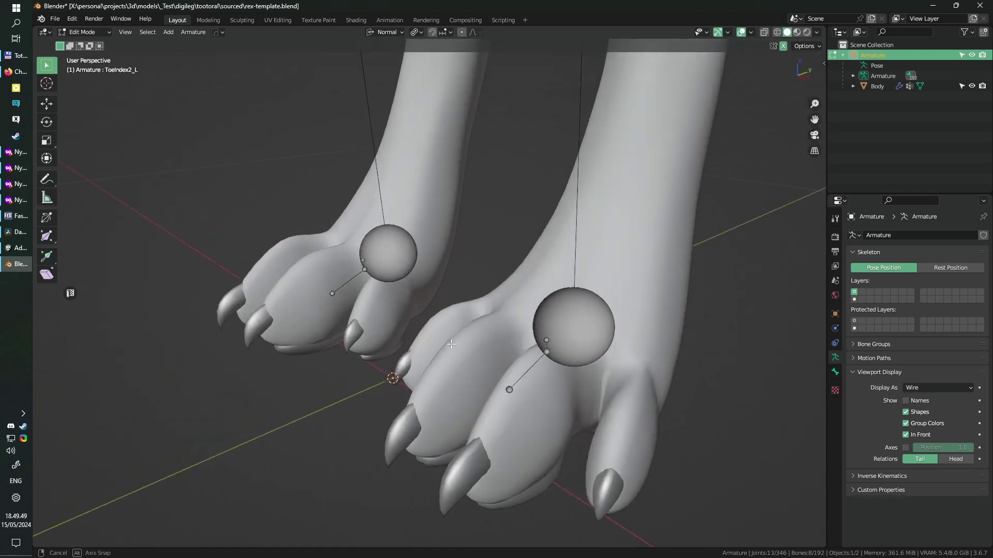
pyautogui.scroll(4, 395, 351)
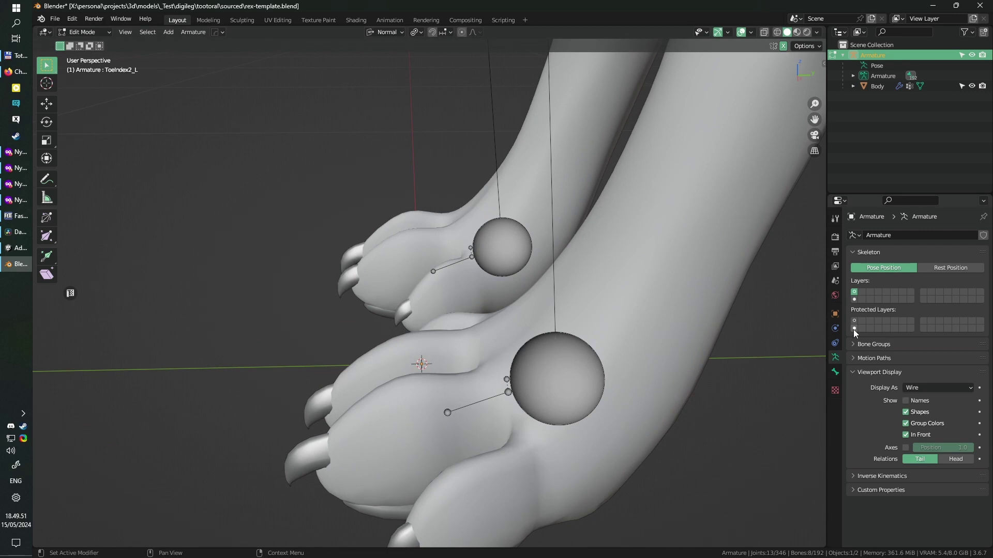
pyautogui.click(854, 300)
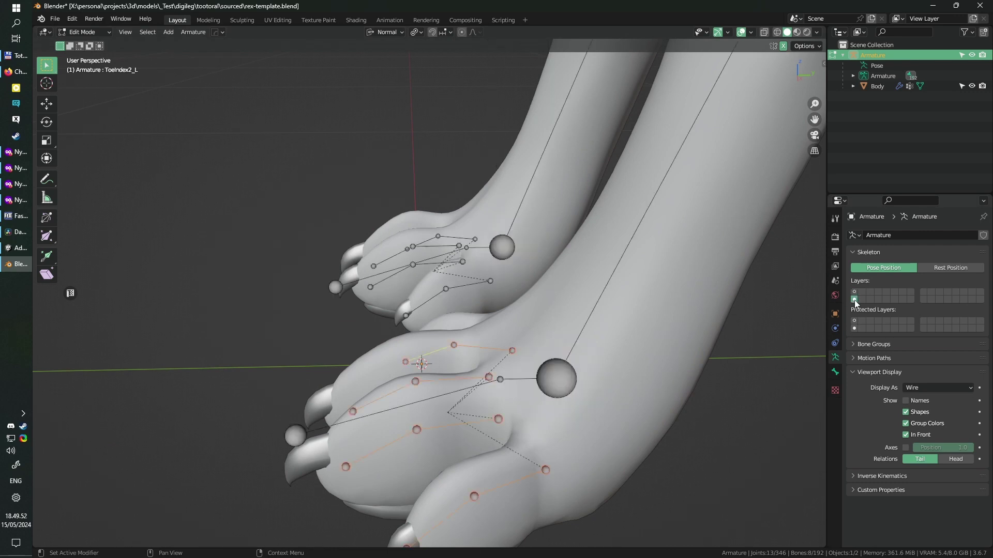
pyautogui.click(496, 347)
pyautogui.keyDown('shift'); pyautogui.click(466, 379); pyautogui.keyUp('shift')
pyautogui.keyDown('shift'); pyautogui.click(468, 424); pyautogui.keyUp('shift')
pyautogui.keyDown('shift'); pyautogui.click(504, 486); pyautogui.keyUp('shift')
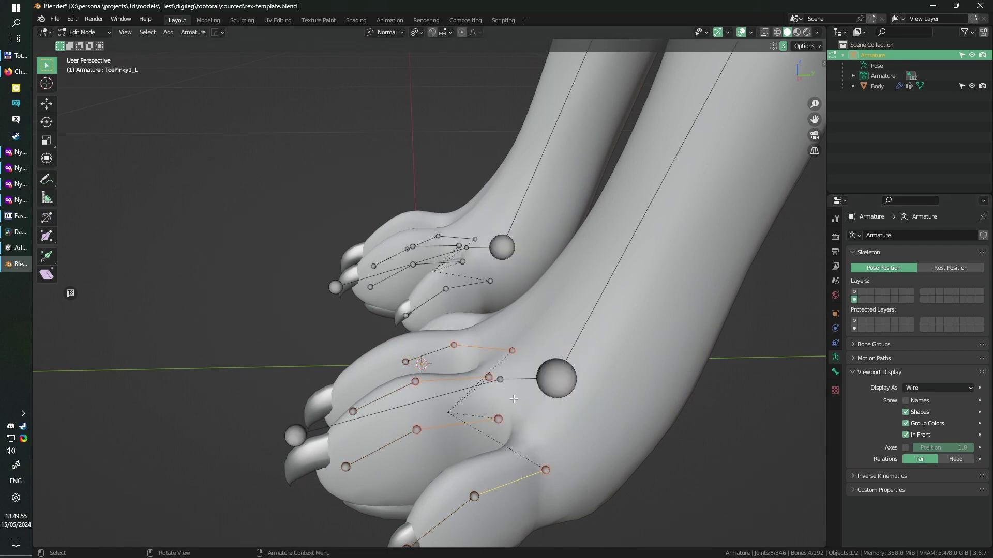
pyautogui.moveTo(513, 399); pyautogui.dragTo(450, 401, button='middle')
pyautogui.keyDown('shift'); pyautogui.click(450, 401); pyautogui.keyUp('shift')
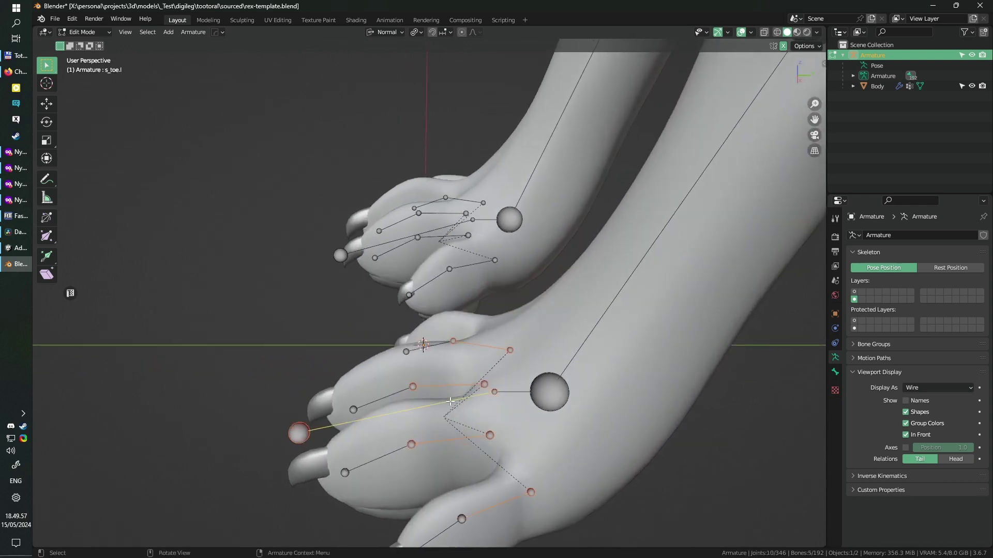
pyautogui.hotkey('ctrl', 'p')
pyautogui.click(452, 405)
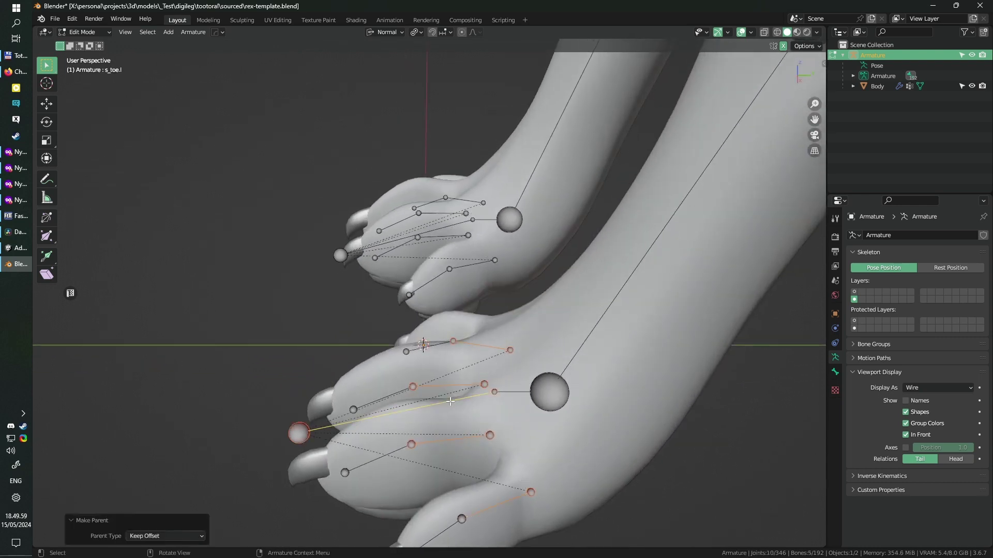
pyautogui.moveTo(412, 278); pyautogui.dragTo(517, 356, button='middle')
pyautogui.hotkey('ctrl', 'Tab')
pyautogui.click(507, 414)
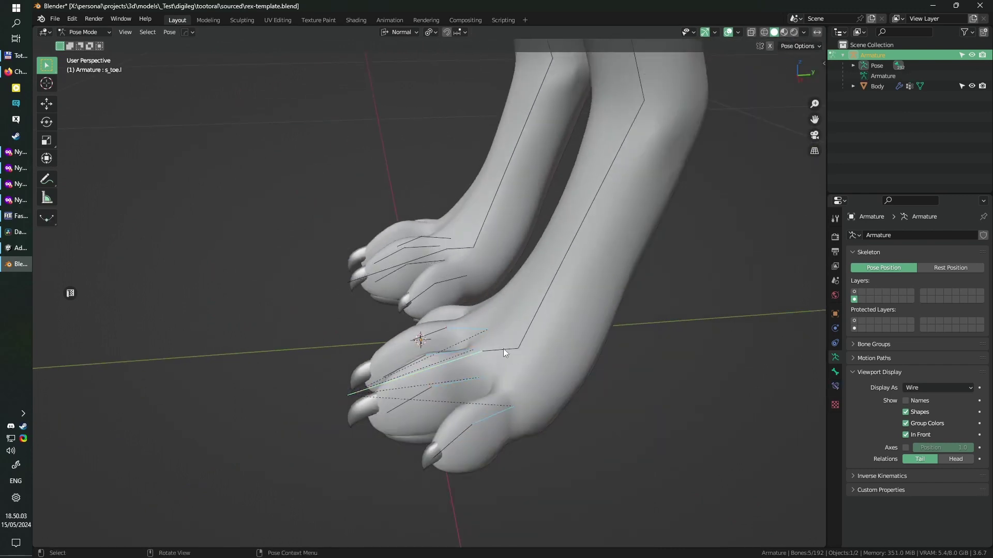
pyautogui.click(463, 361)
pyautogui.press('r')
pyautogui.press('x')
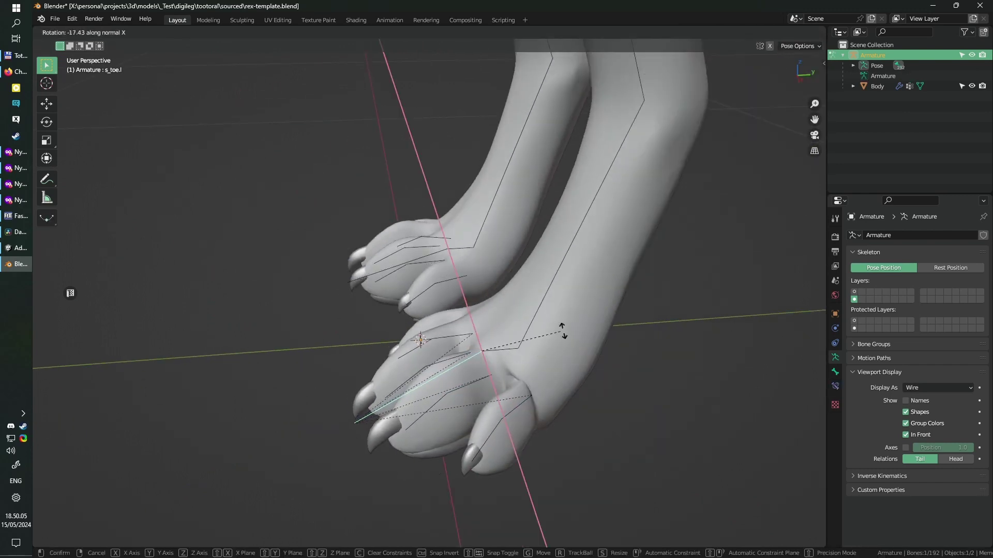
pyautogui.press('y')
pyautogui.press('z')
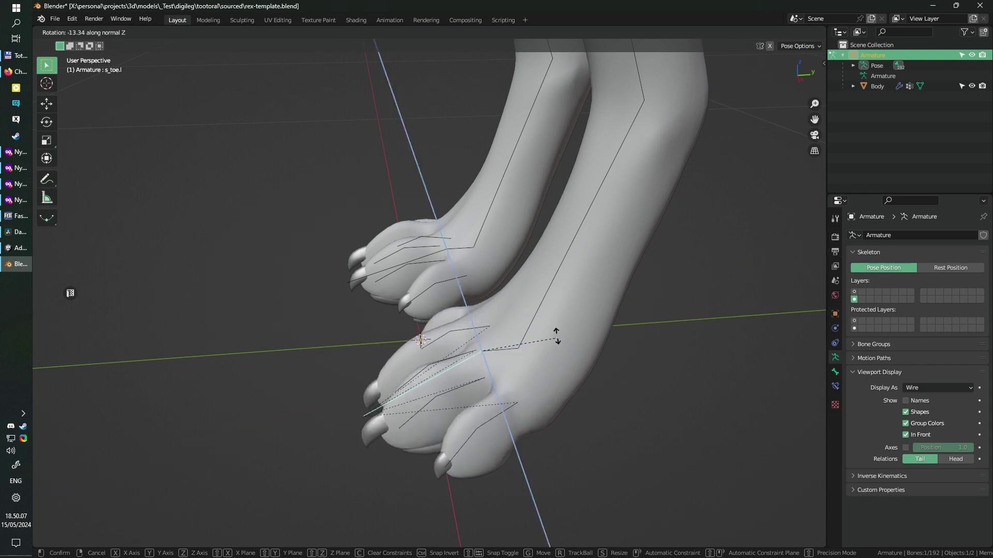
pyautogui.rightClick(500, 443)
pyautogui.click(511, 347)
pyautogui.press('r')
pyautogui.press('z')
pyautogui.press('z')
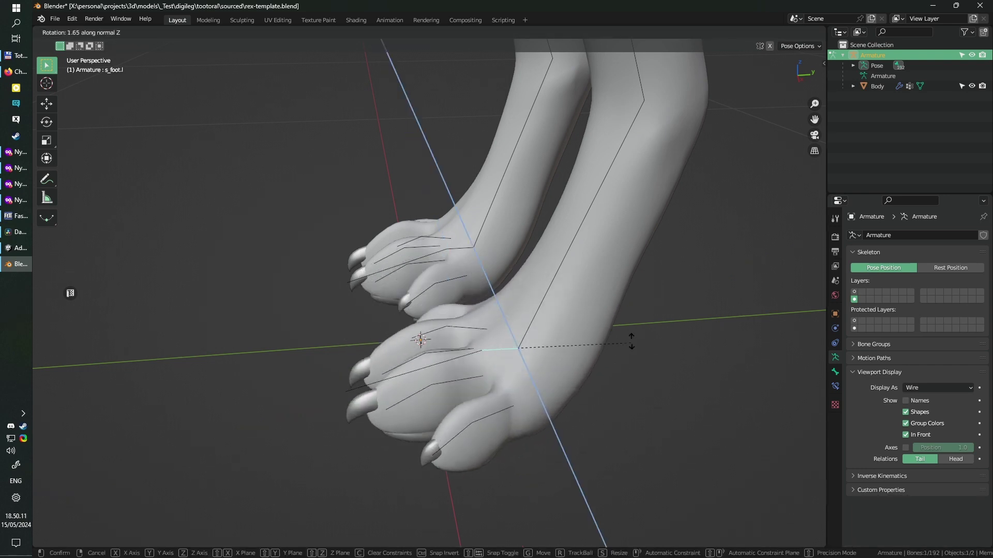
pyautogui.rightClick(603, 421)
pyautogui.scroll(-2, 593, 259)
pyautogui.click(594, 248)
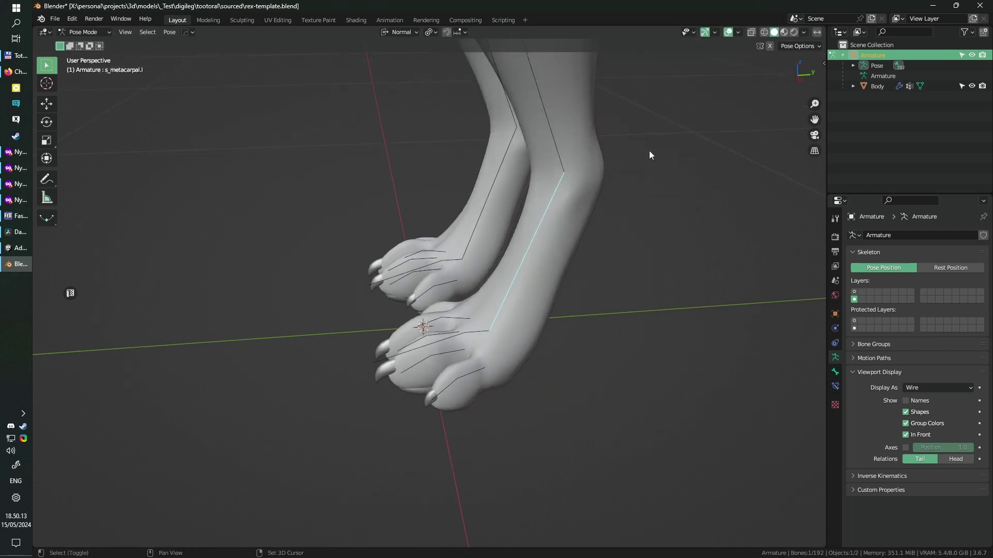
pyautogui.moveTo(650, 155); pyautogui.dragTo(620, 217, button='middle')
pyautogui.press('r')
pyautogui.press('z')
pyautogui.press('z')
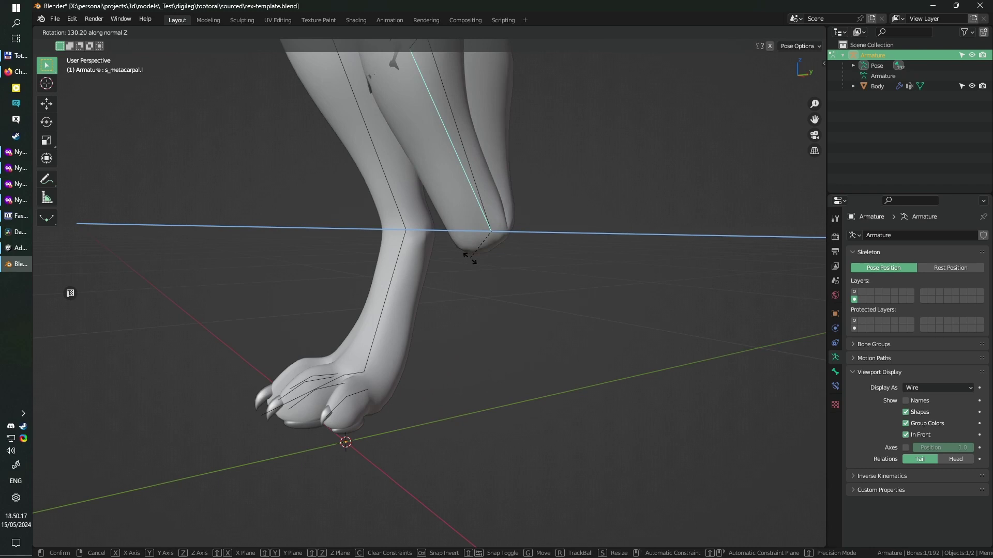
pyautogui.rightClick(470, 258)
pyautogui.scroll(-2, 535, 249)
pyautogui.scroll(2, 566, 271)
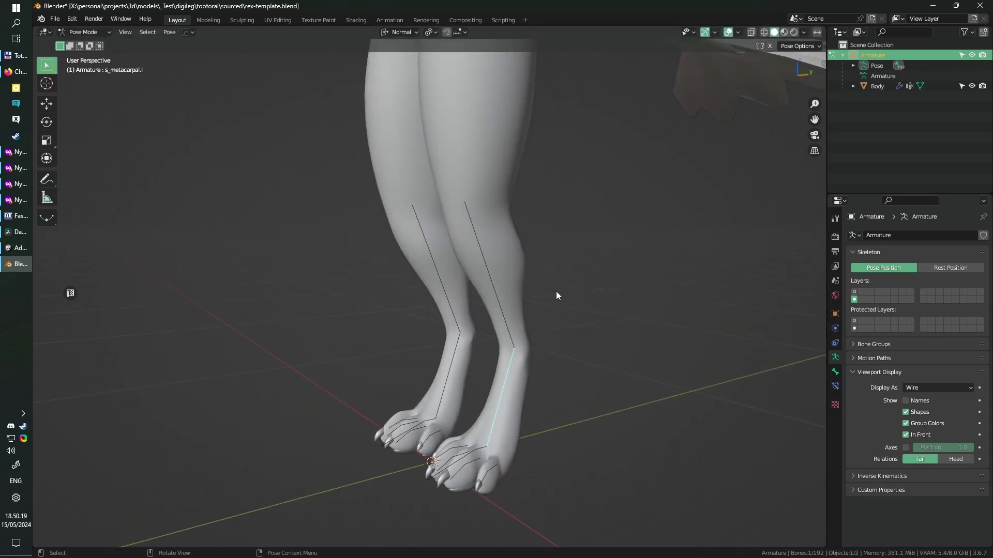
pyautogui.click(99, 33)
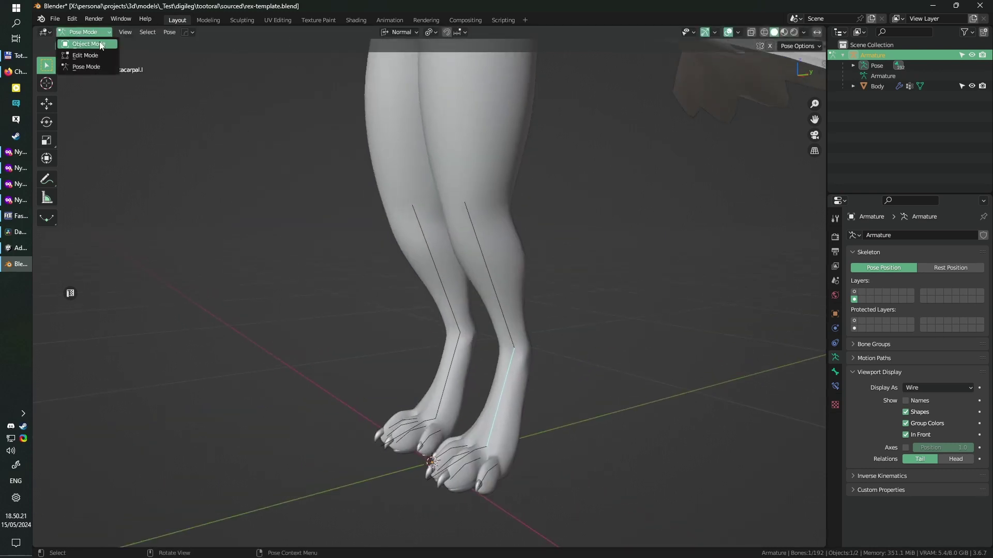
# Switch the armature from Pose Mode to Object Mode and deselect it.
pyautogui.click(83, 43)
pyautogui.scroll(-4, 587, 257)
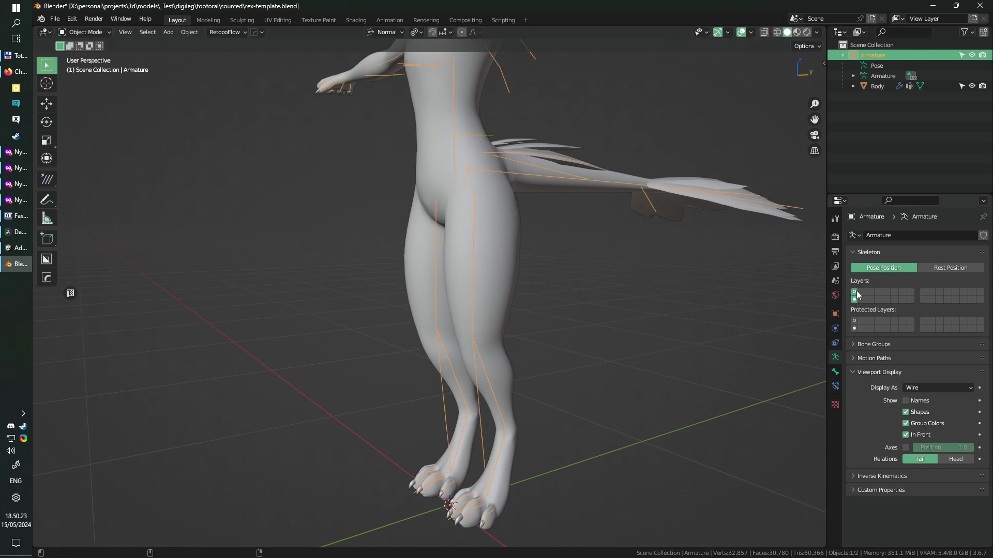
pyautogui.moveTo(599, 283); pyautogui.dragTo(534, 310, button='middle')
pyautogui.scroll(5, 530, 255)
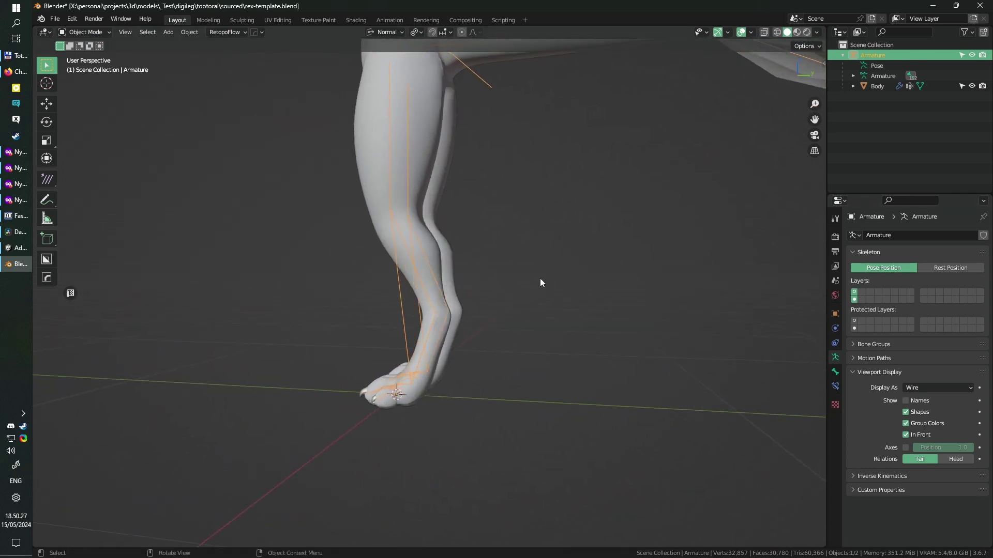
pyautogui.click(540, 278)
# Preview the bones drawn as Octahedral, then set the display back to Wire.
pyautogui.click(931, 388)
pyautogui.click(930, 400)
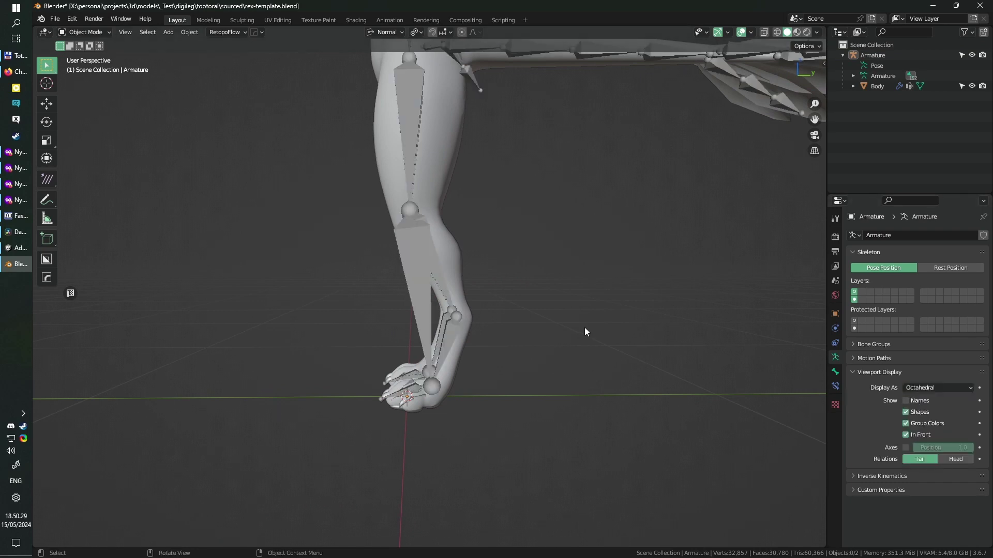
pyautogui.moveTo(588, 327); pyautogui.dragTo(711, 361, button='middle')
pyautogui.click(946, 387)
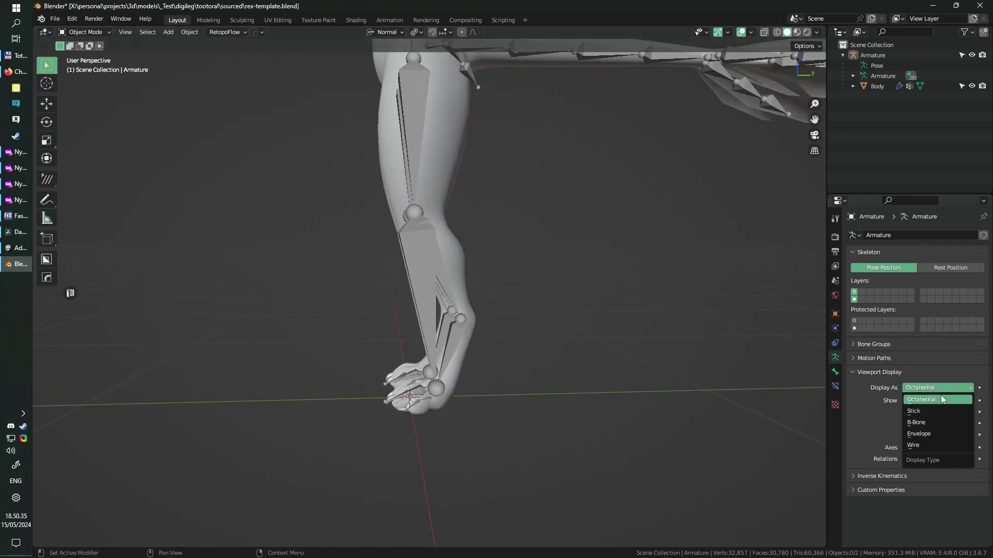
pyautogui.click(936, 446)
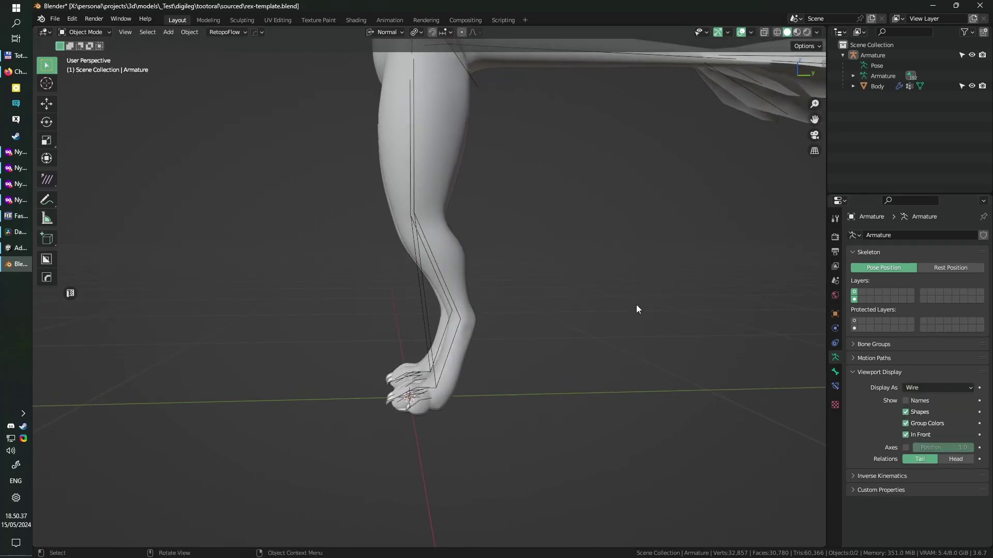
pyautogui.moveTo(634, 304); pyautogui.dragTo(640, 305, button='middle')
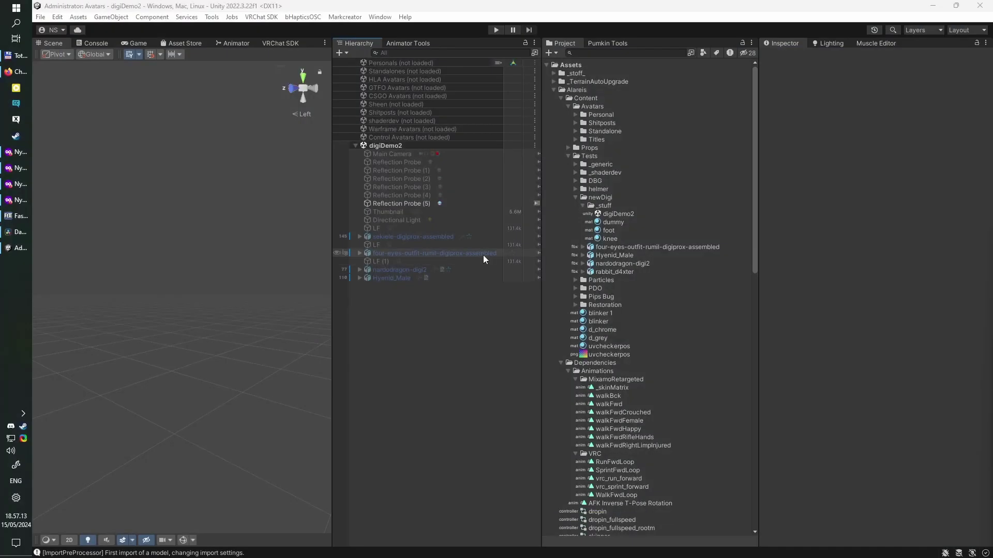
# Import the rex-template_digi2 fbx as Humanoid, remapping BodySG1, FeathersMatt and the other material to dummy.
pyautogui.click(18, 57)
pyautogui.moveTo(518, 169); pyautogui.dragTo(632, 196)
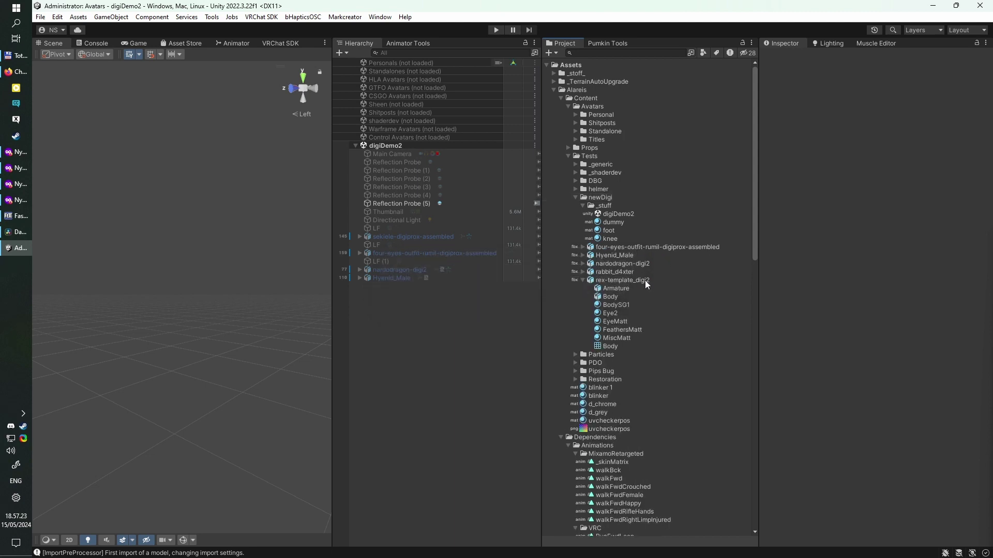
pyautogui.click(613, 281)
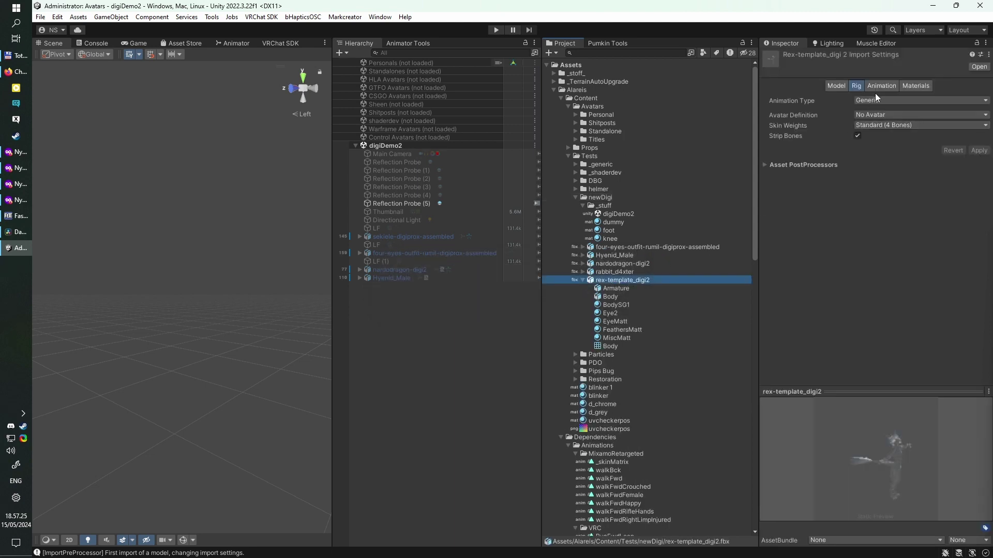
pyautogui.click(877, 100)
pyautogui.click(885, 149)
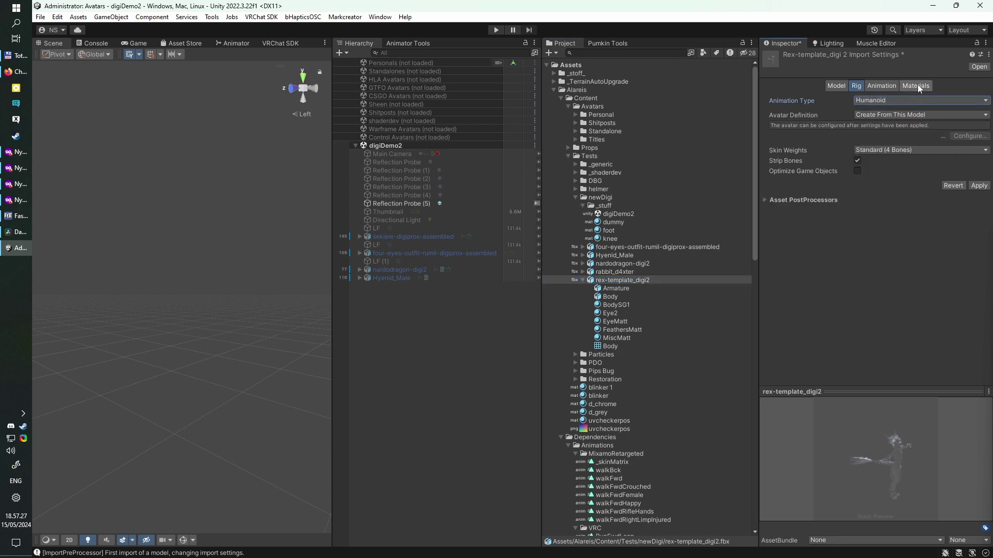
pyautogui.click(916, 86)
pyautogui.moveTo(622, 221); pyautogui.dragTo(889, 182)
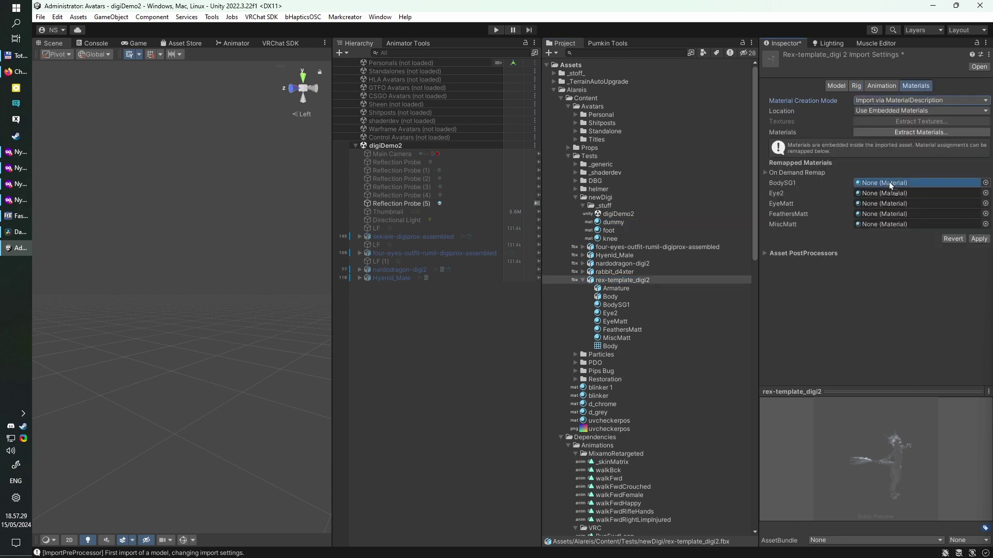
pyautogui.moveTo(615, 221); pyautogui.dragTo(879, 214)
pyautogui.moveTo(608, 222); pyautogui.dragTo(885, 225)
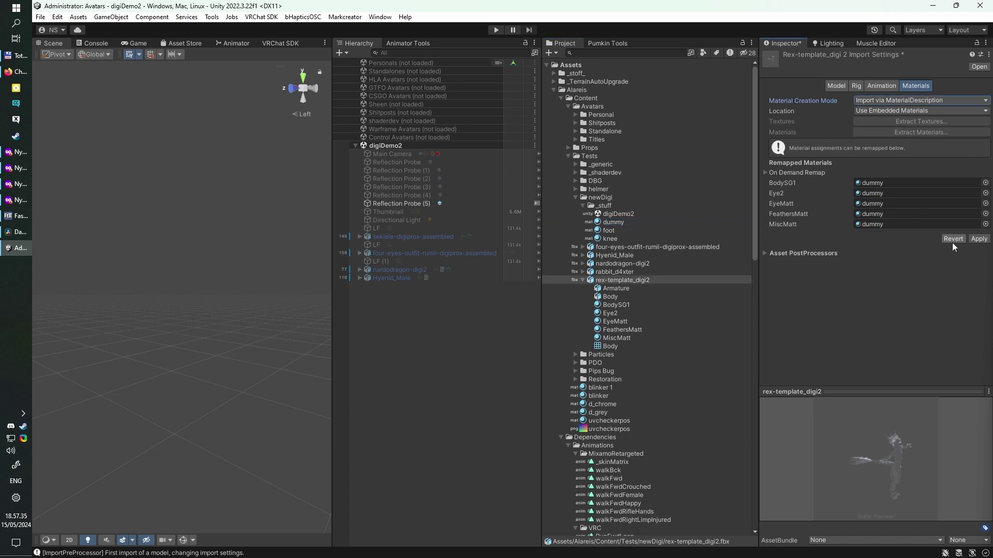
pyautogui.click(980, 240)
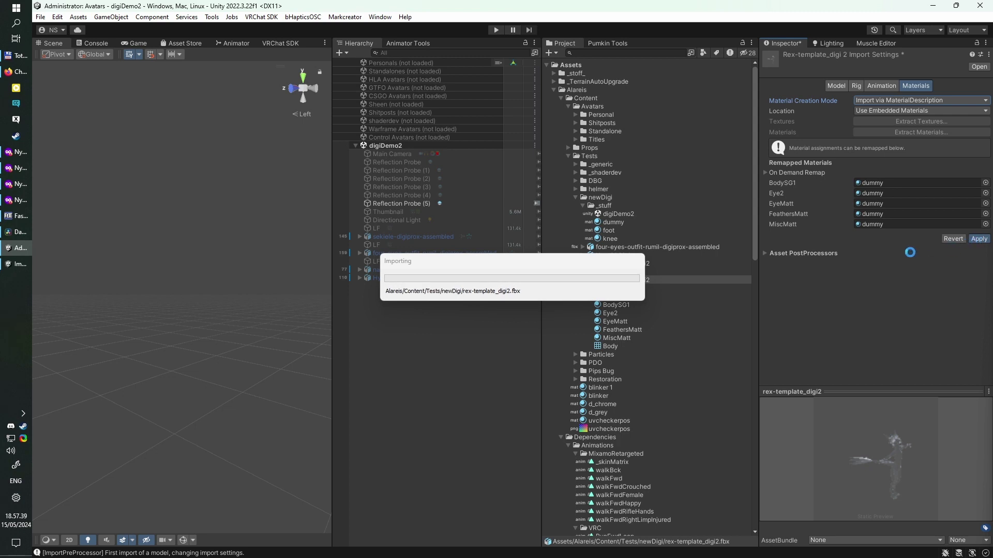
# Place rex-template_digi2 in the scene, reimport it with Strip Bones off, and open its avatar configuration.
pyautogui.moveTo(622, 276); pyautogui.dragTo(446, 366)
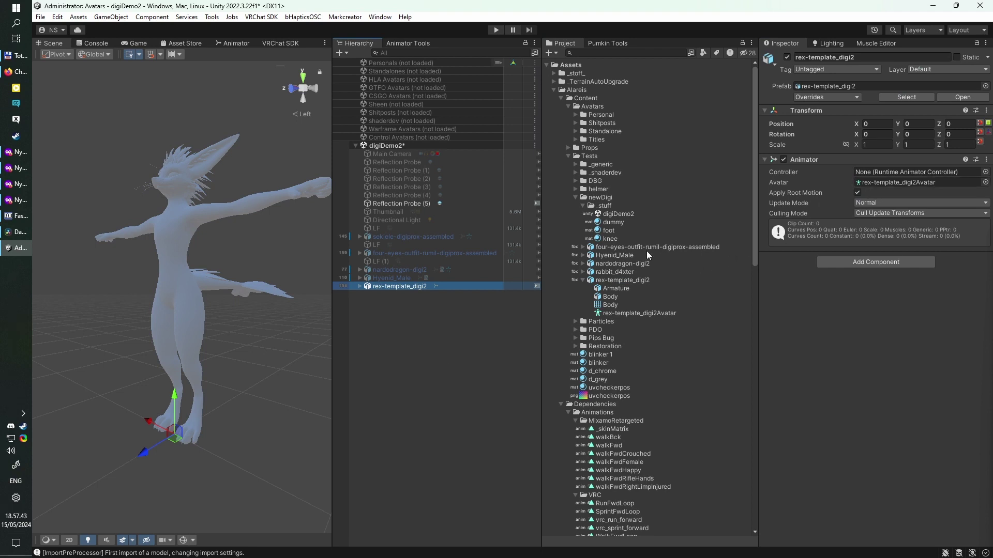
pyautogui.click(581, 280)
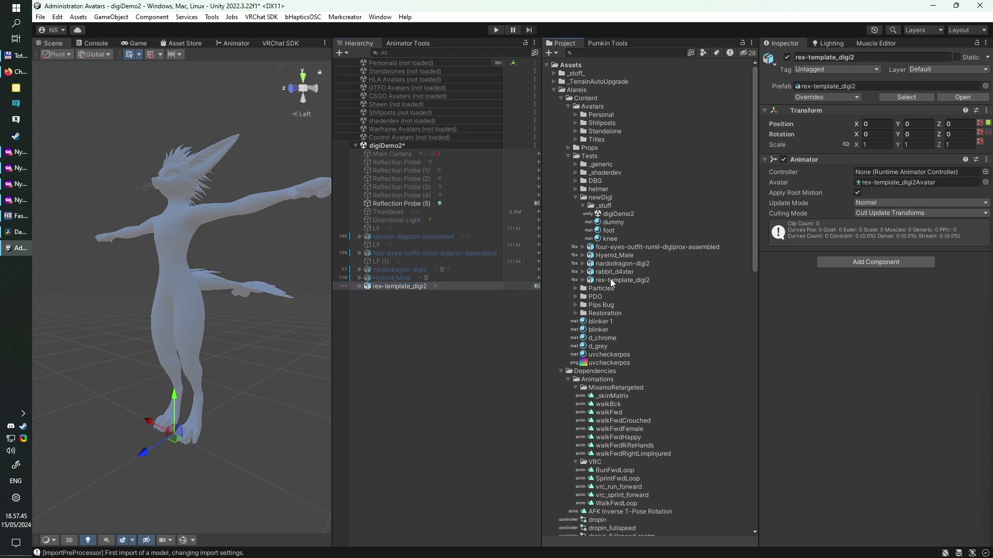
pyautogui.click(610, 280)
pyautogui.click(856, 87)
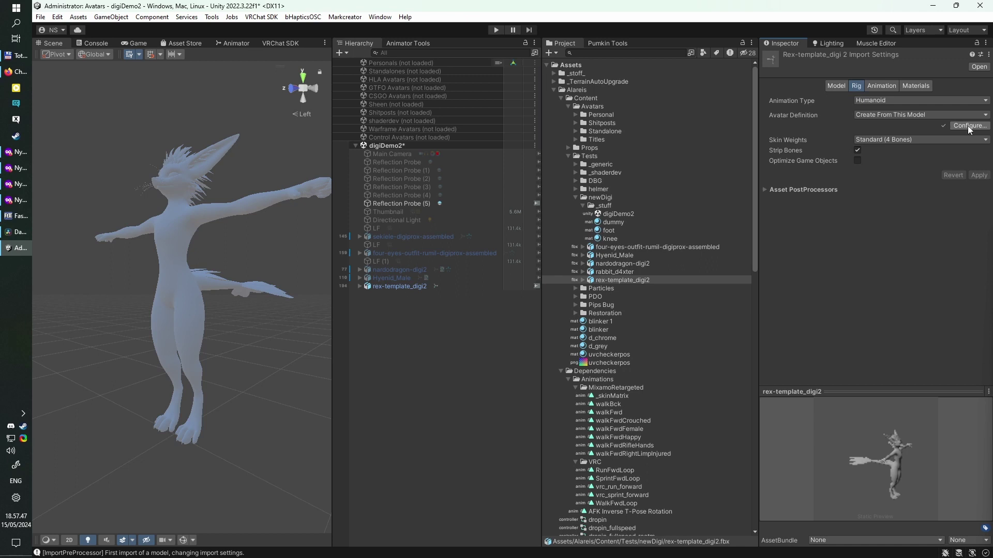
pyautogui.click(858, 150)
pyautogui.click(979, 175)
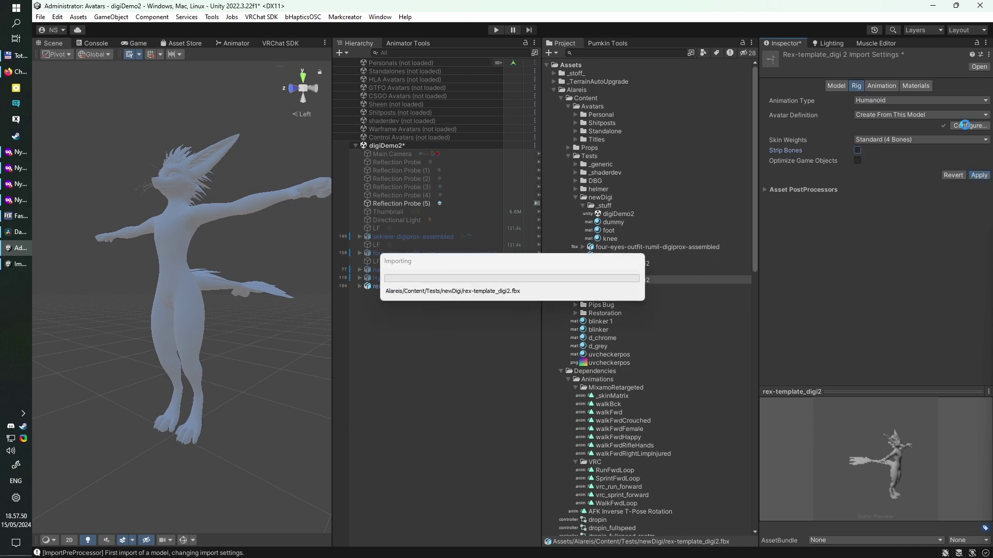
pyautogui.click(964, 124)
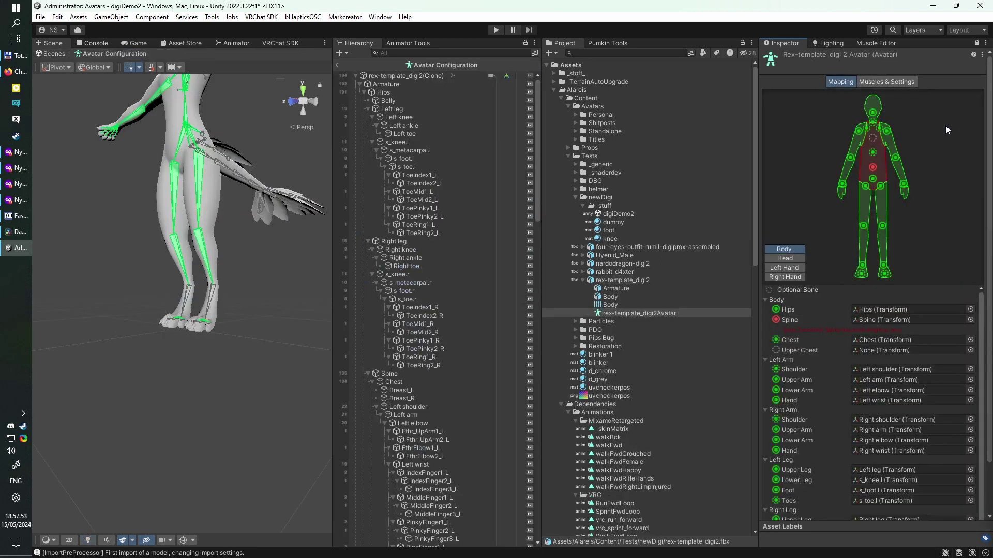
# Check the Spine and s_knee.r mappings, then rotate s_knee.r to bend the right leg.
pyautogui.click(873, 164)
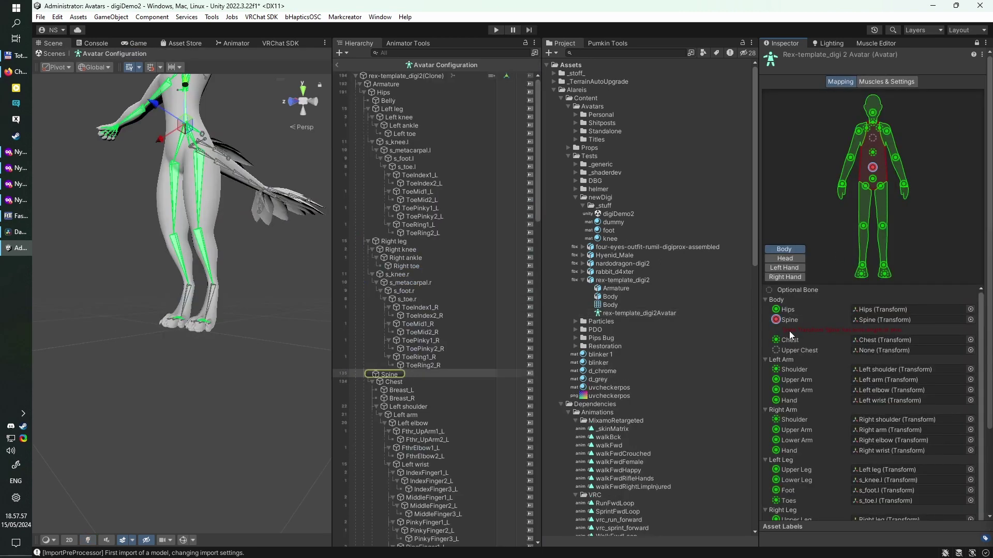
pyautogui.click(863, 227)
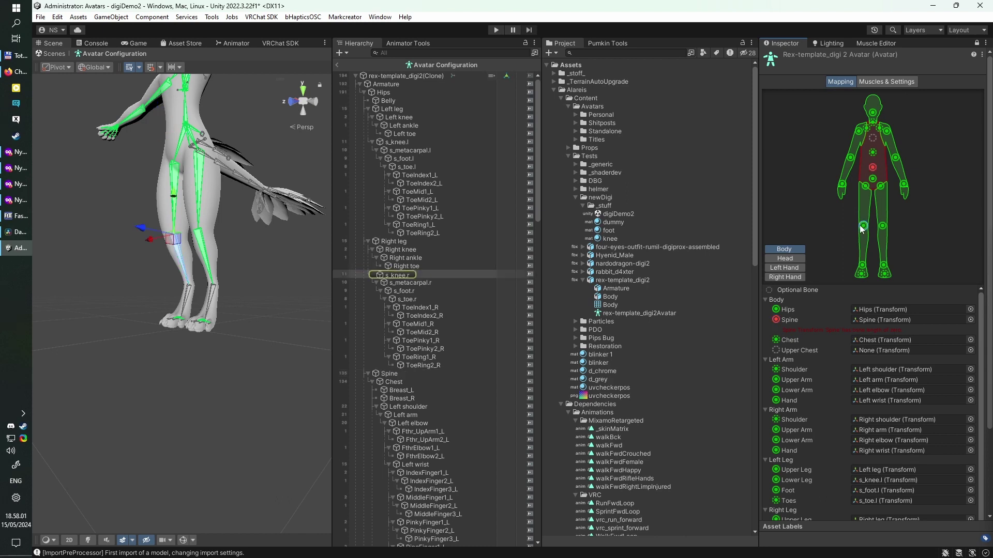
pyautogui.click(425, 274)
pyautogui.press('e')
pyautogui.moveTo(144, 206); pyautogui.dragTo(163, 267)
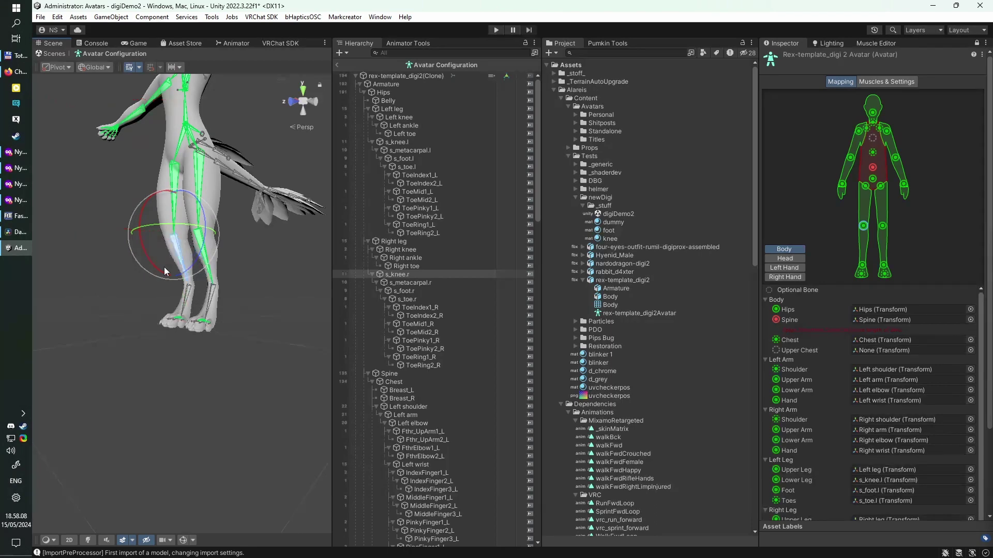
pyautogui.click(421, 242)
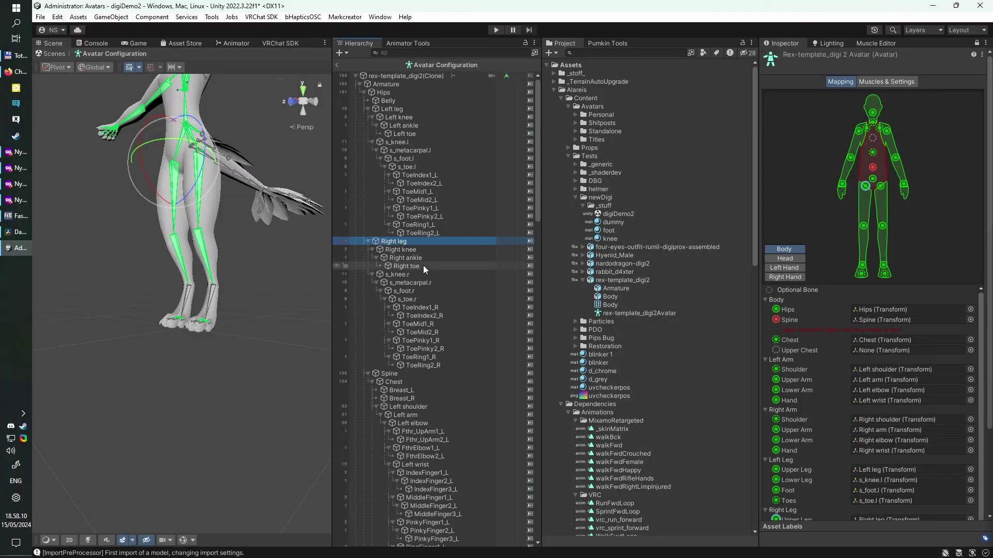
# Lift the right leg bones outward and assign Right knee to the right leg slot.
pyautogui.keyDown('shift'); pyautogui.click(423, 266); pyautogui.keyUp('shift')
pyautogui.click(181, 325)
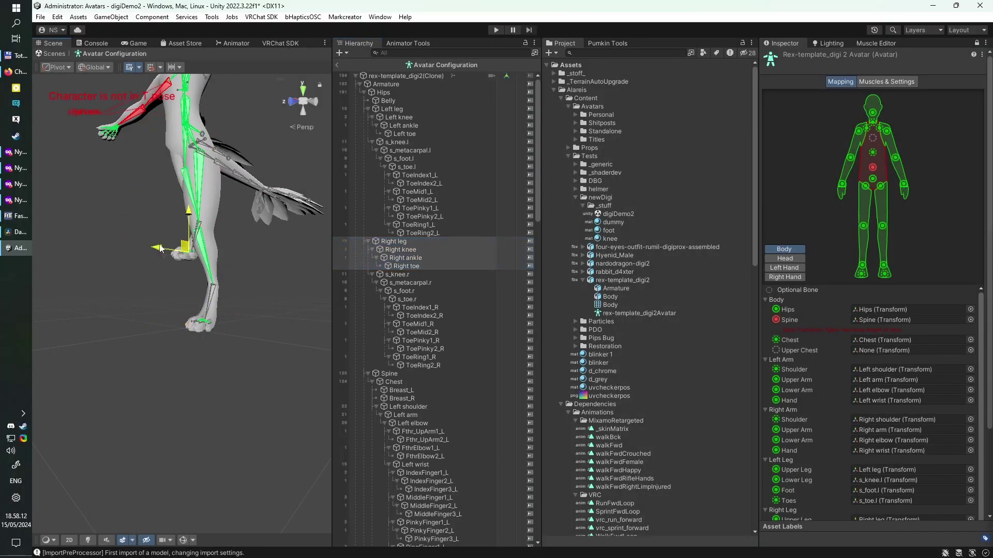
pyautogui.click(432, 248)
pyautogui.keyDown('shift'); pyautogui.click(426, 266); pyautogui.keyUp('shift')
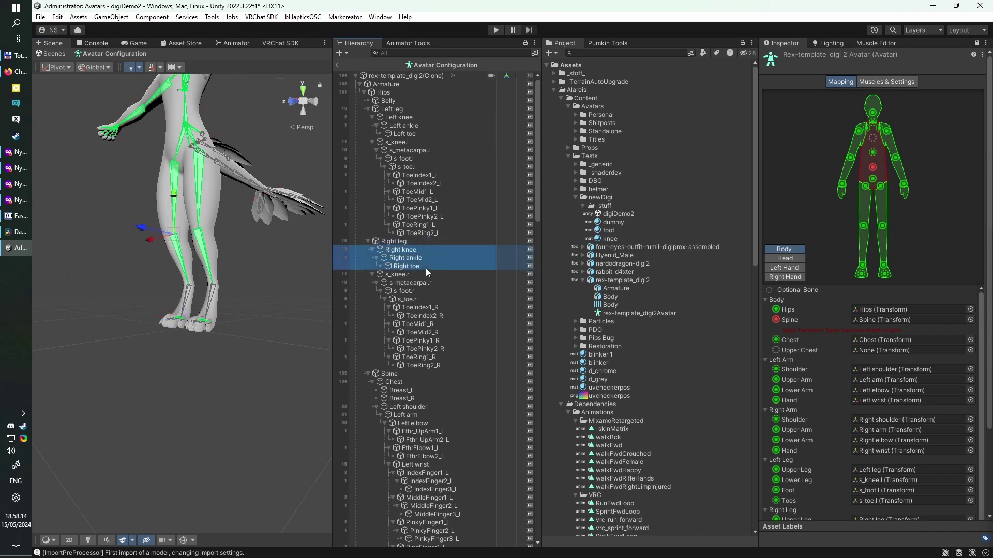
pyautogui.click(173, 322)
pyautogui.moveTo(174, 322); pyautogui.dragTo(145, 280)
pyautogui.click(446, 249)
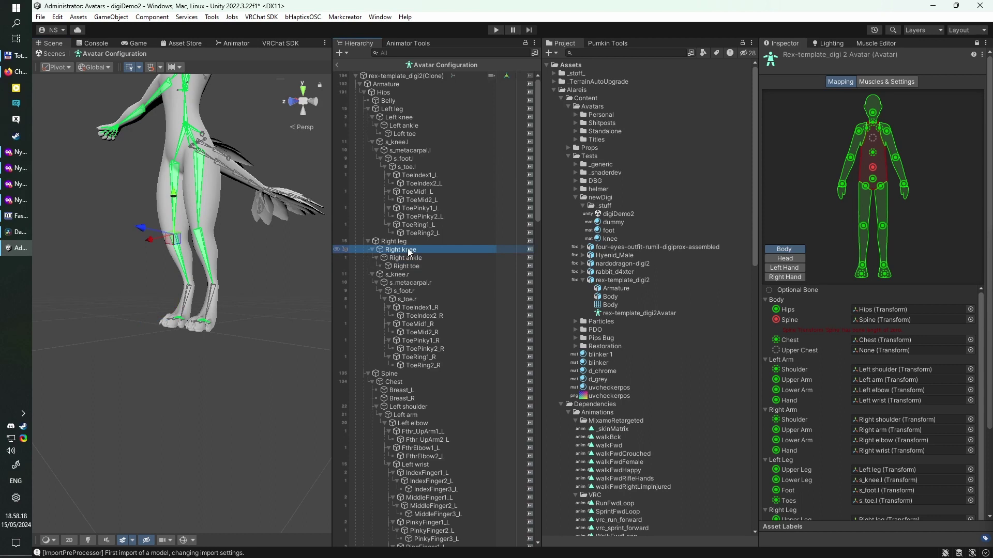
pyautogui.click(863, 230)
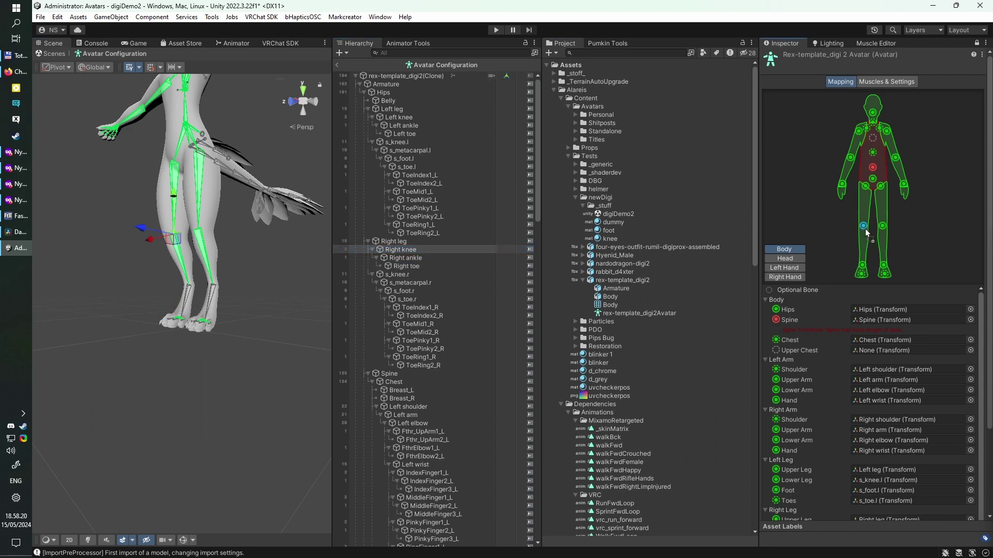
pyautogui.moveTo(446, 249); pyautogui.dragTo(867, 280)
# Map Left knee to the left Lower Leg and Left ankle to the left Foot.
pyautogui.click(883, 225)
pyautogui.click(421, 119)
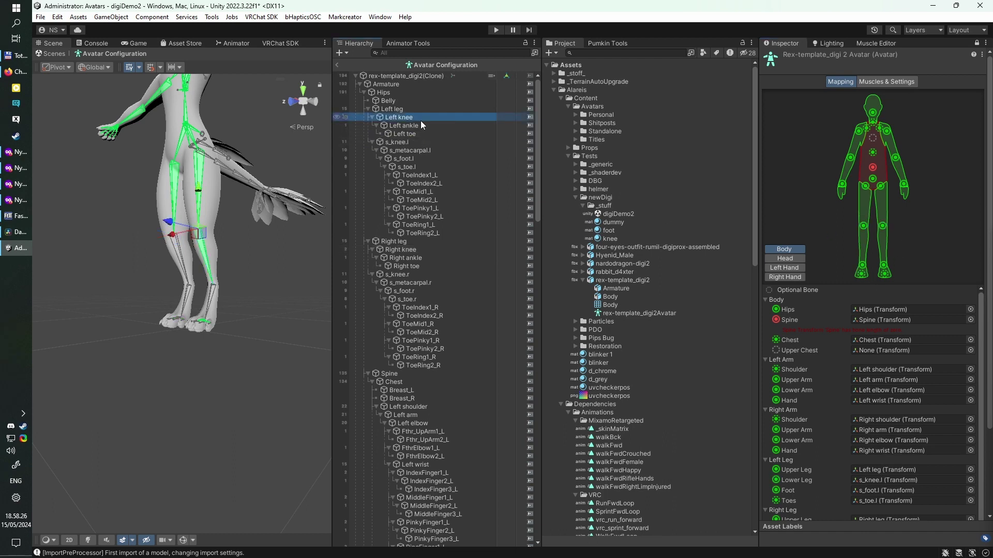
pyautogui.moveTo(417, 119); pyautogui.dragTo(882, 225)
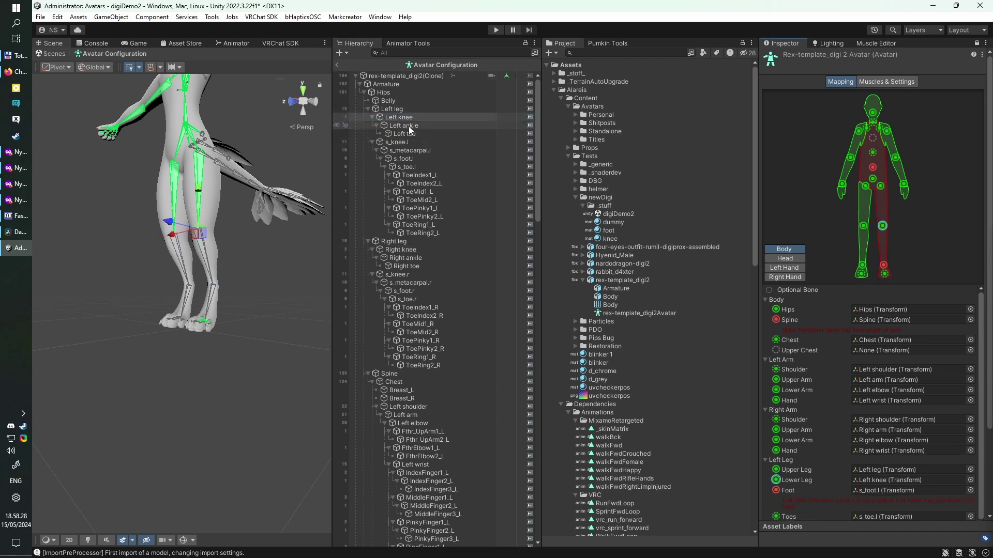
pyautogui.moveTo(422, 129); pyautogui.dragTo(886, 275)
# Clear the Right Eye, Left Eye and Jaw head mappings to None.
pyautogui.click(793, 259)
pyautogui.click(880, 173)
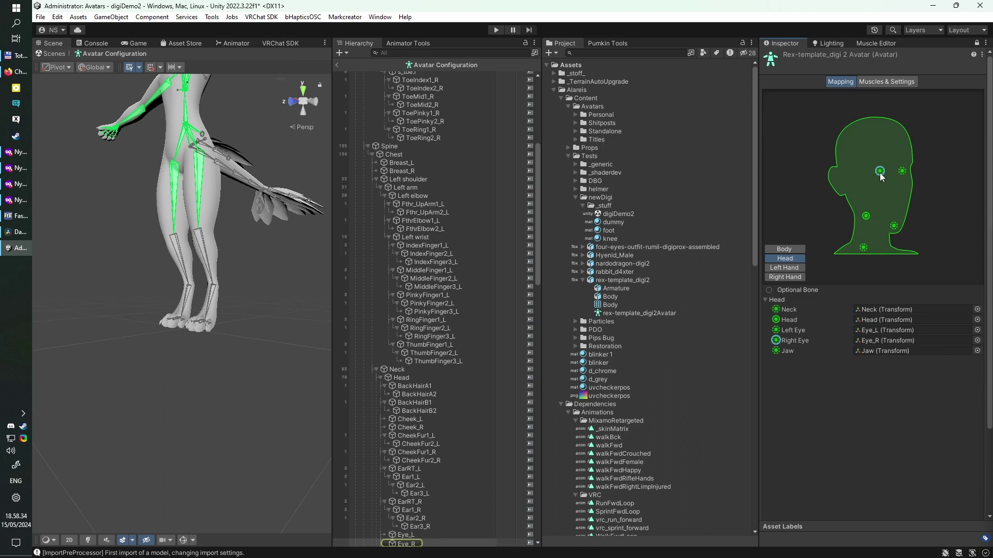
pyautogui.press('Delete')
pyautogui.click(903, 171)
pyautogui.press('Delete')
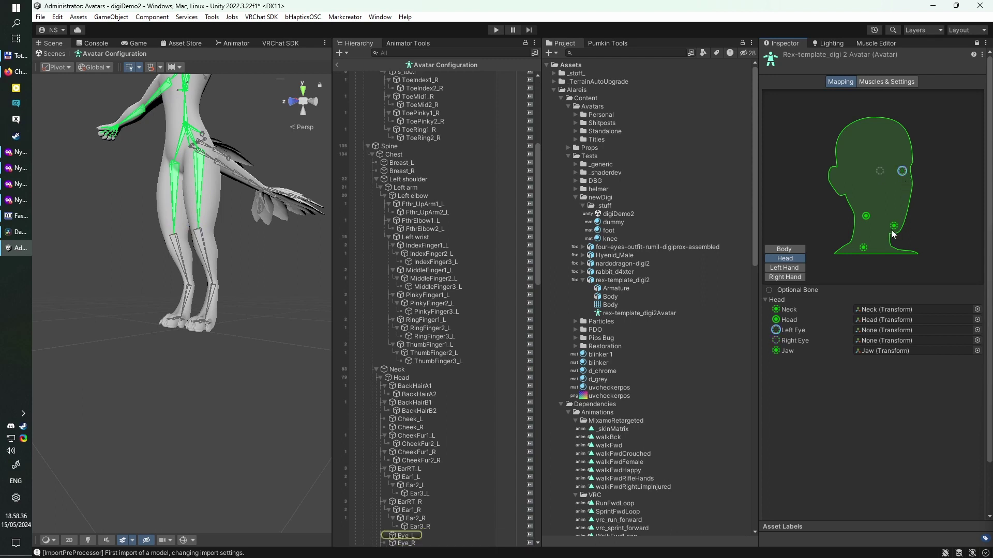
pyautogui.click(893, 225)
pyautogui.press('Delete')
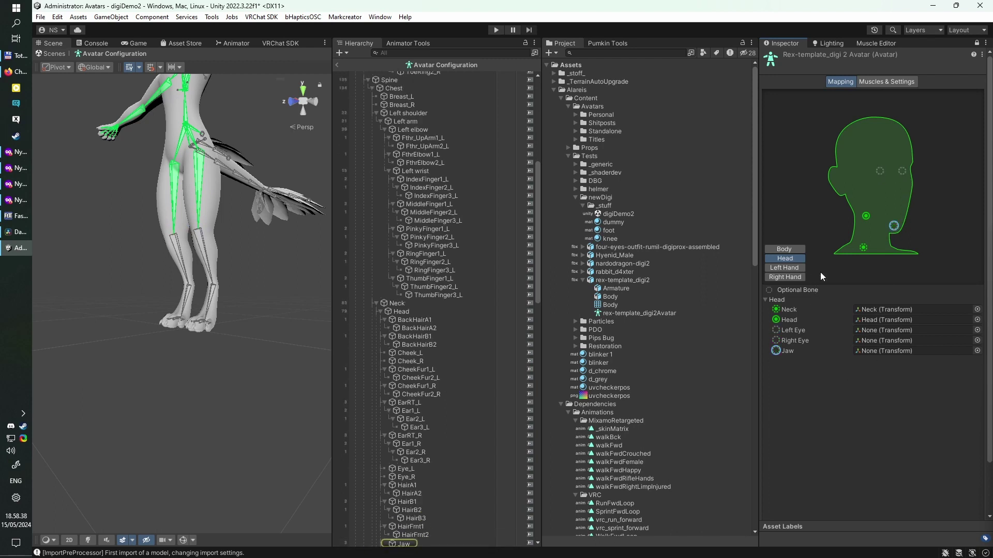
pyautogui.click(788, 247)
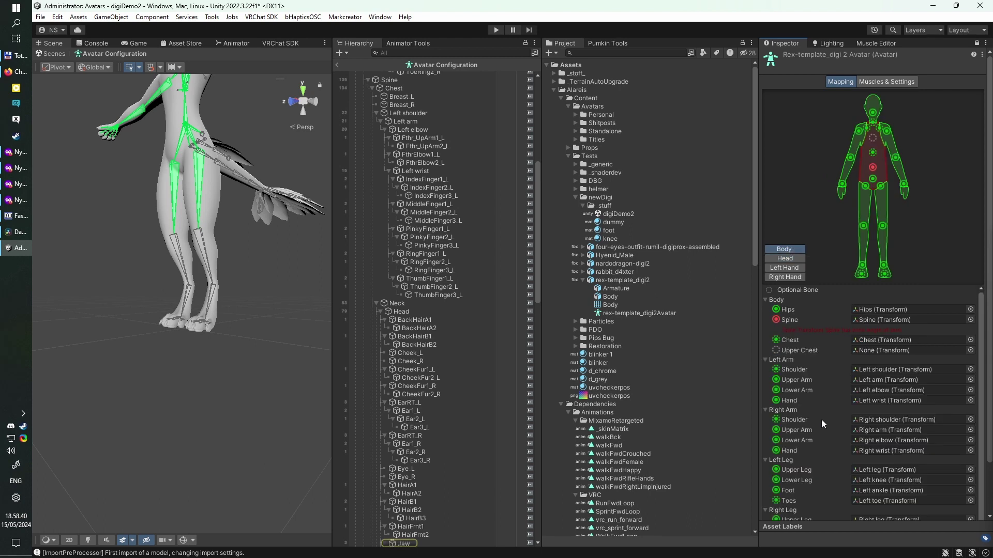
# Reset and enforce T-Pose, apply the mapping, and preview the Open Close muscle slider.
pyautogui.scroll(-2, 988, 431)
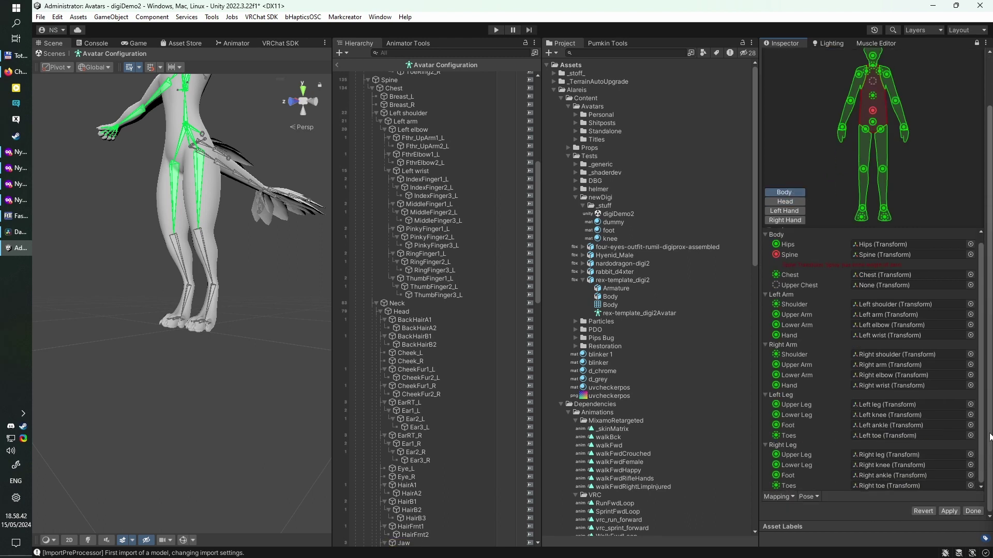
pyautogui.click(817, 494)
pyautogui.click(823, 509)
pyautogui.click(808, 497)
pyautogui.click(822, 536)
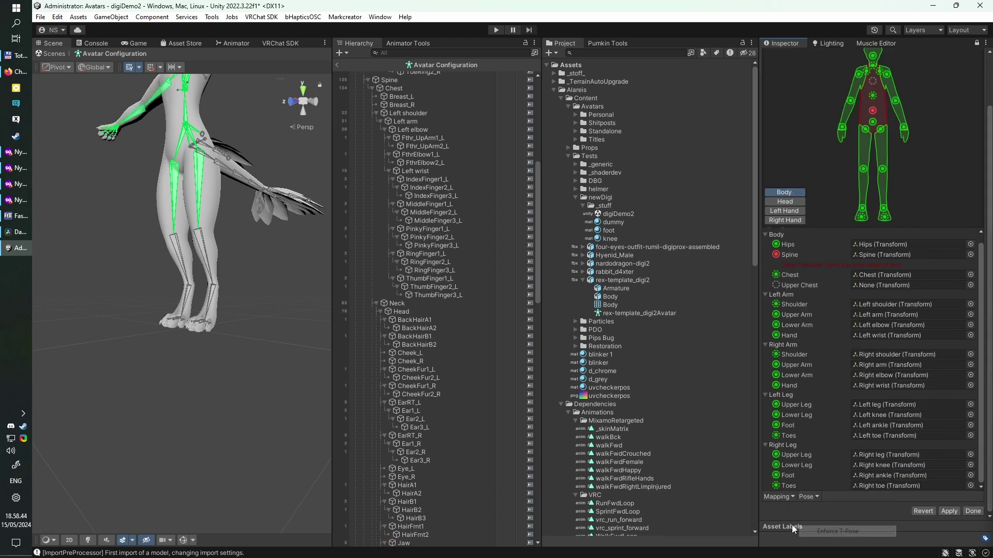
pyautogui.moveTo(222, 206); pyautogui.dragTo(212, 323, button='middle')
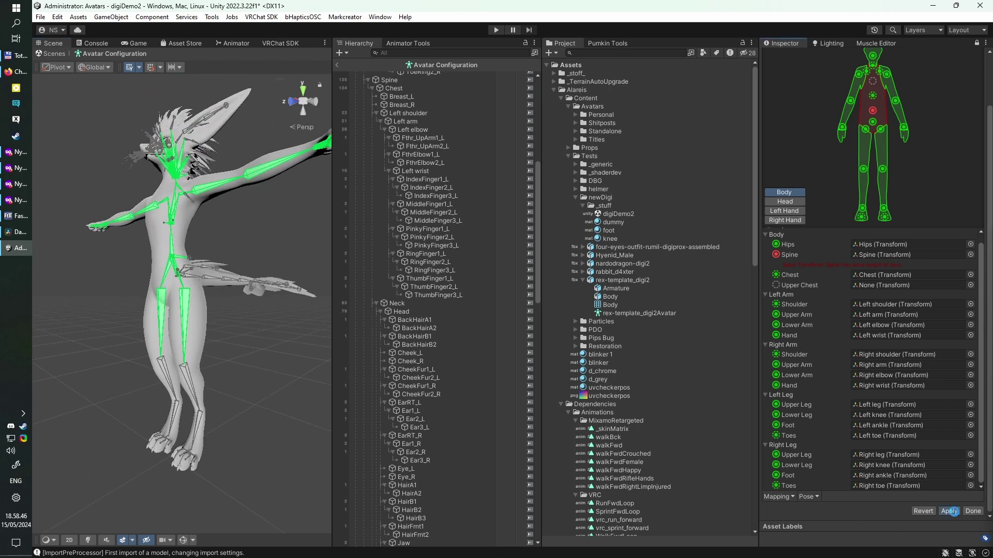
pyautogui.click(949, 511)
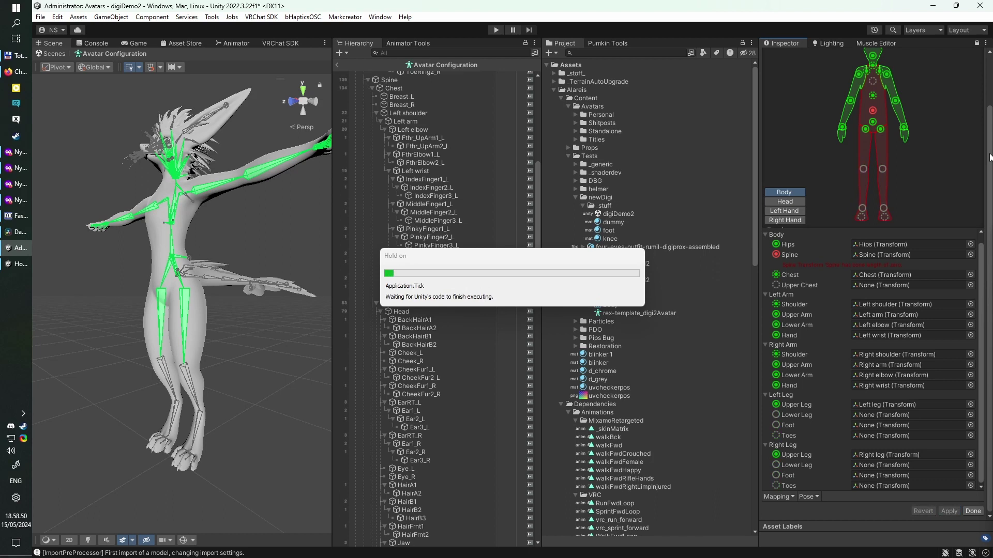
pyautogui.click(890, 81)
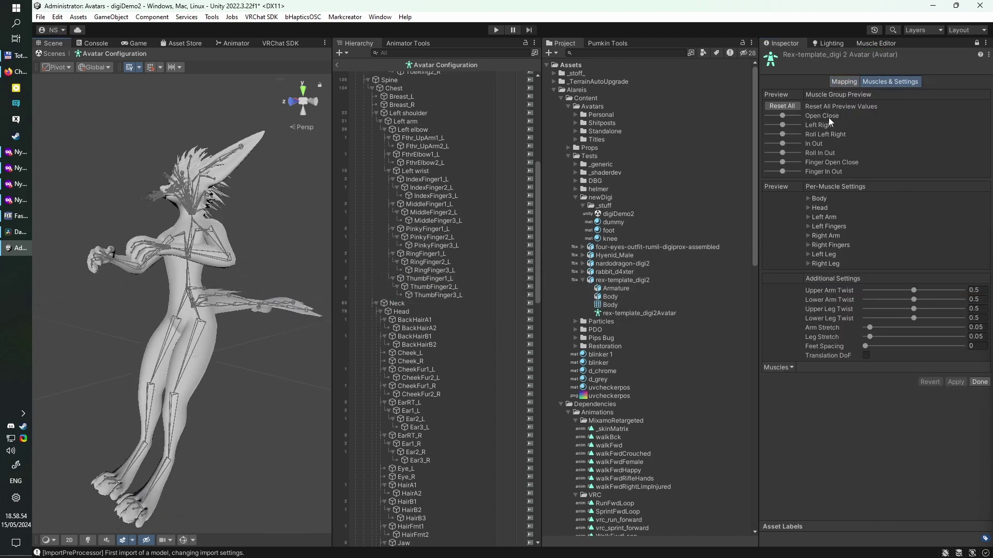
pyautogui.moveTo(783, 115)
pyautogui.mouseDown()
pyautogui.moveTo(773, 118)
pyautogui.moveTo(792, 123)
pyautogui.moveTo(770, 126)
pyautogui.moveTo(792, 128)
pyautogui.moveTo(783, 130)
pyautogui.mouseUp()
# Expand rex-template_digi2 > Armature > Hips and both leg trees, collapsing s_toe.l and s_toe.r.
pyautogui.click(979, 381)
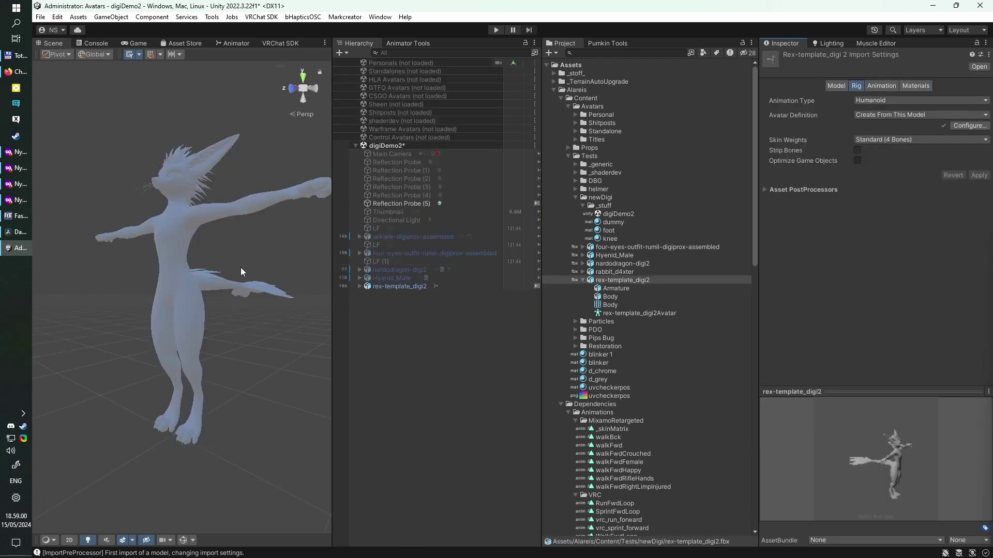
pyautogui.click(359, 287)
pyautogui.click(363, 294)
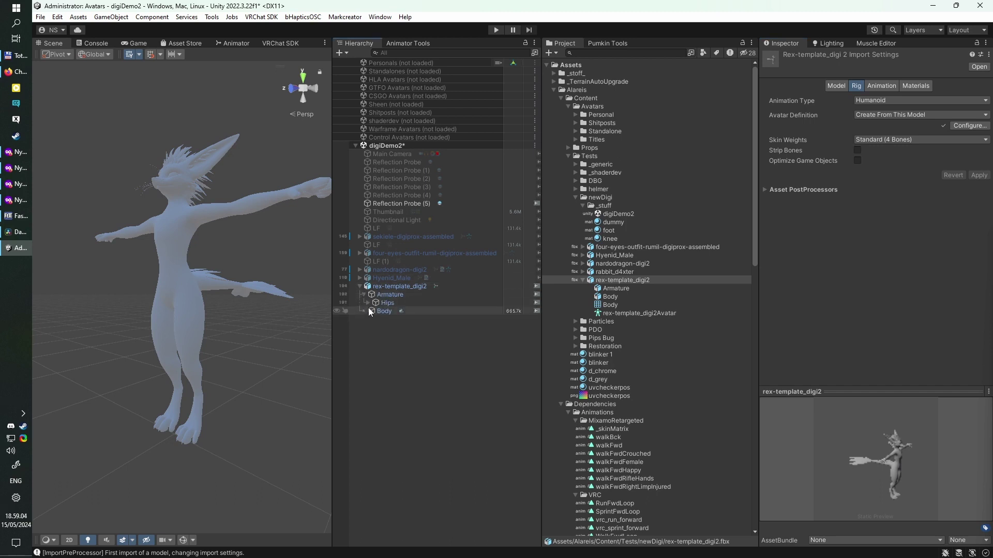
pyautogui.click(367, 303)
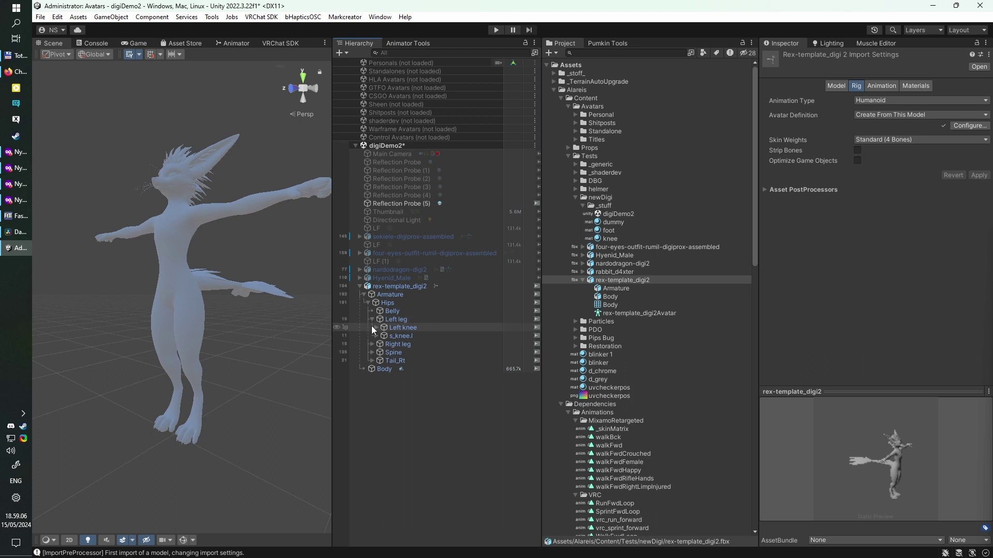
pyautogui.click(374, 329)
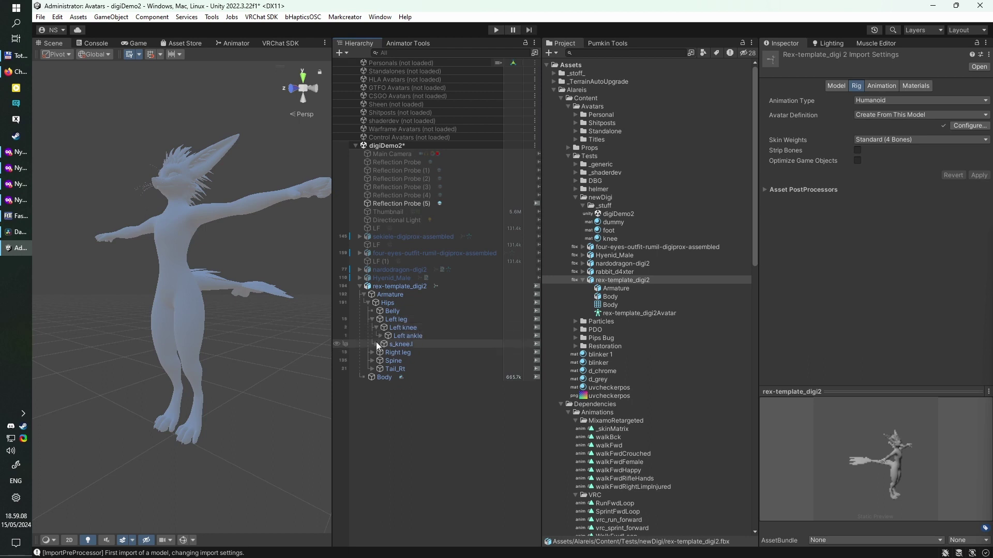
pyautogui.keyDown('alt'); pyautogui.click(371, 319); pyautogui.keyUp('alt')
pyautogui.keyDown('alt'); pyautogui.click(372, 319); pyautogui.keyUp('alt')
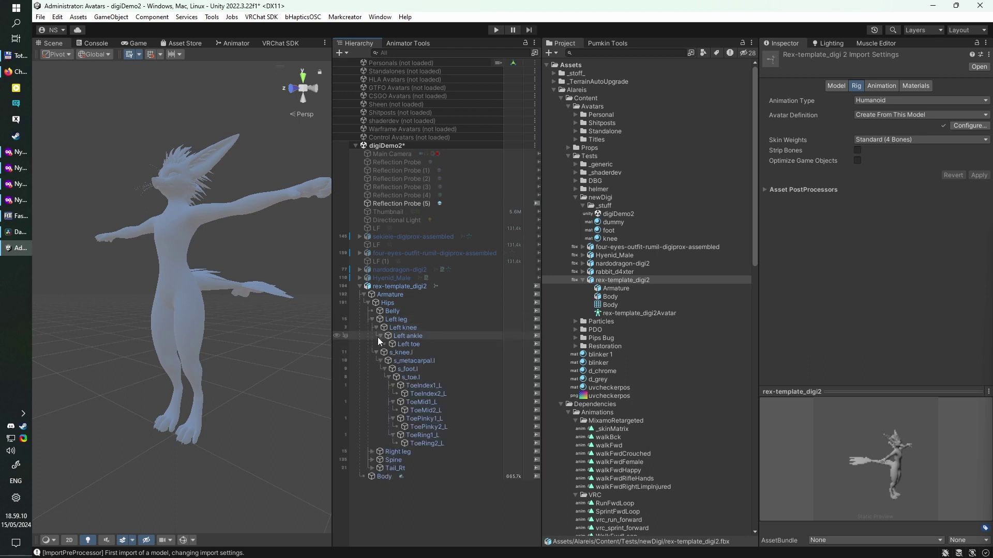
pyautogui.click(387, 377)
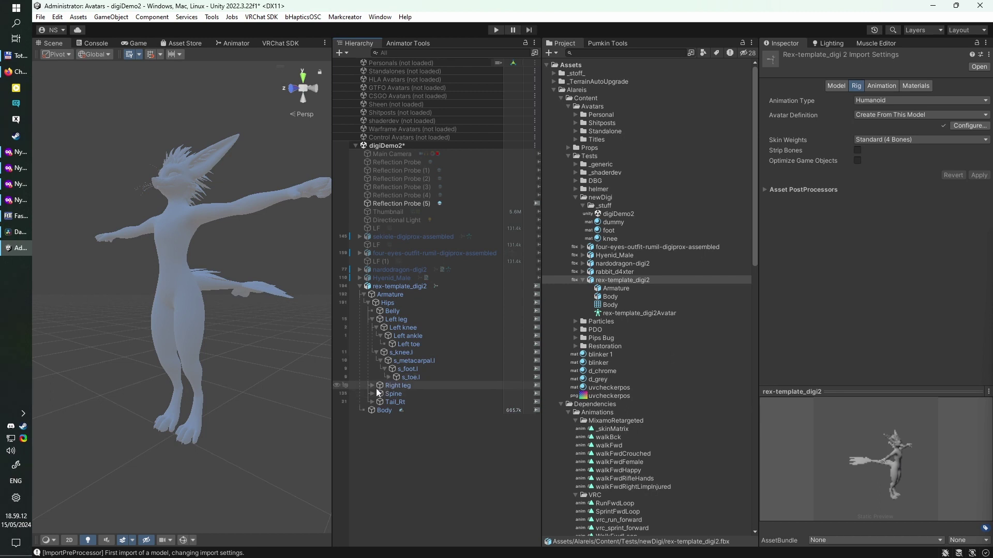
pyautogui.keyDown('alt'); pyautogui.click(372, 385); pyautogui.keyUp('alt')
pyautogui.click(389, 443)
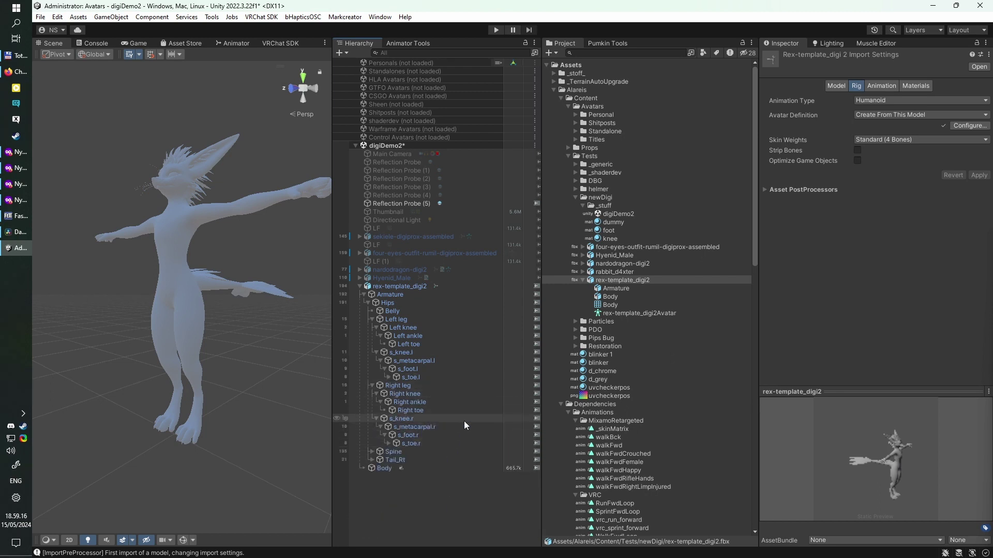
# Test-rotate the Left leg bones, undo it, then select s_knee.l through s_toe.l.
pyautogui.click(457, 321)
pyautogui.keyDown('shift'); pyautogui.click(458, 336); pyautogui.keyUp('shift')
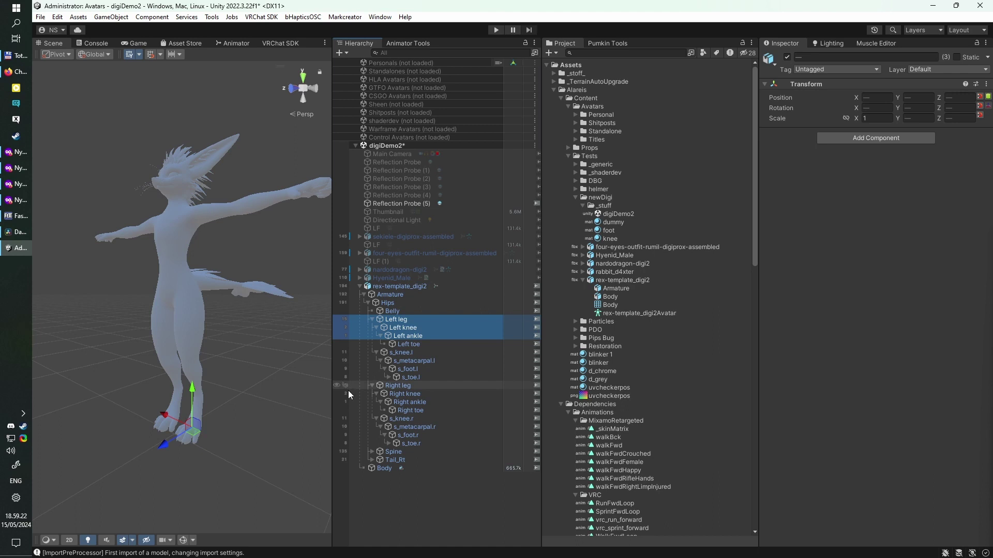
pyautogui.press('e')
pyautogui.moveTo(183, 400); pyautogui.dragTo(184, 402)
pyautogui.hotkey('ctrl', 'z')
pyautogui.press('z')
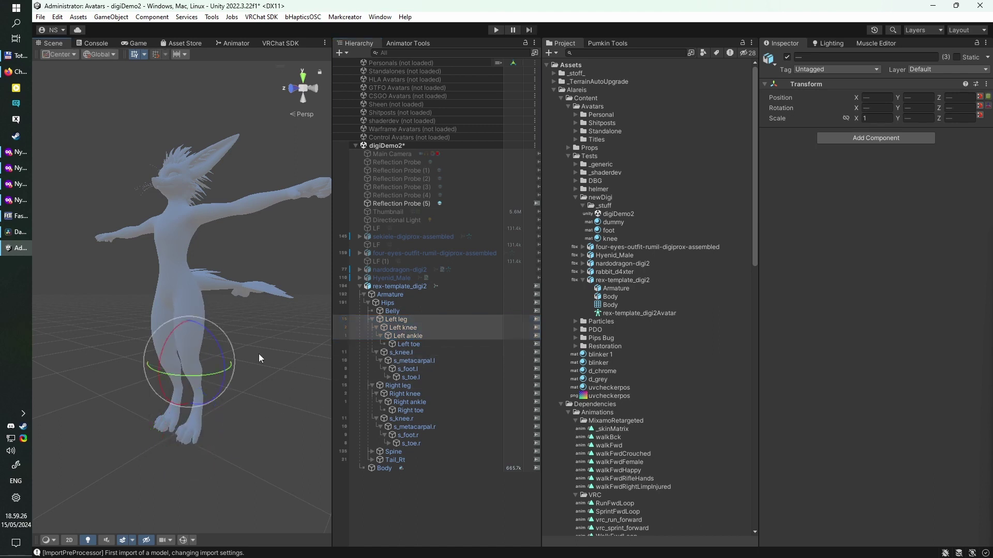
pyautogui.press('z')
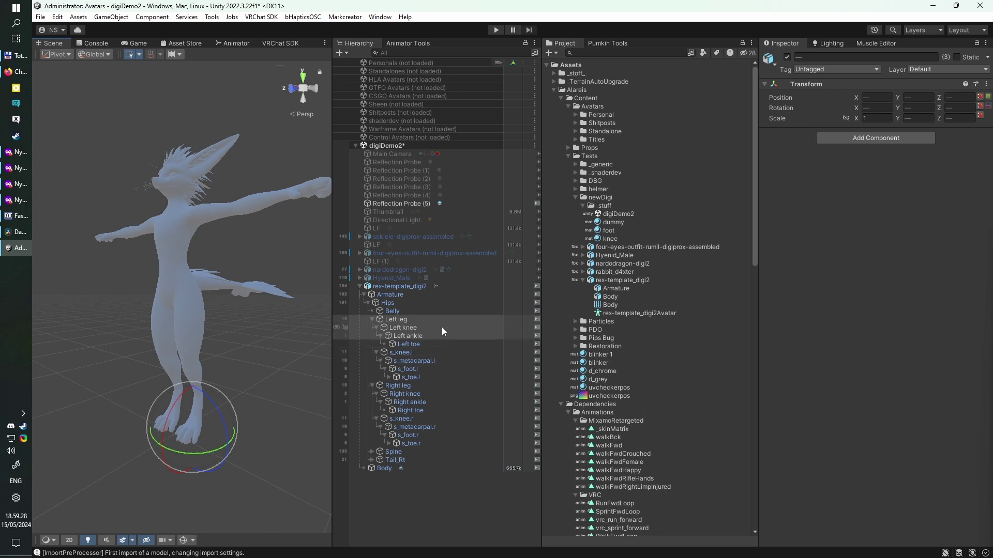
pyautogui.click(437, 352)
pyautogui.keyDown('shift'); pyautogui.click(440, 376); pyautogui.keyUp('shift')
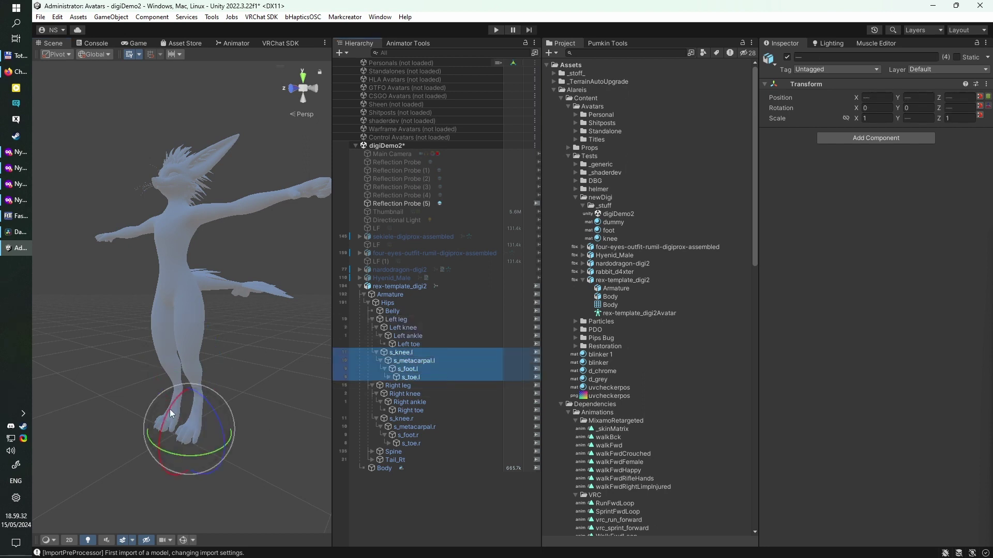
pyautogui.moveTo(169, 408); pyautogui.dragTo(203, 410)
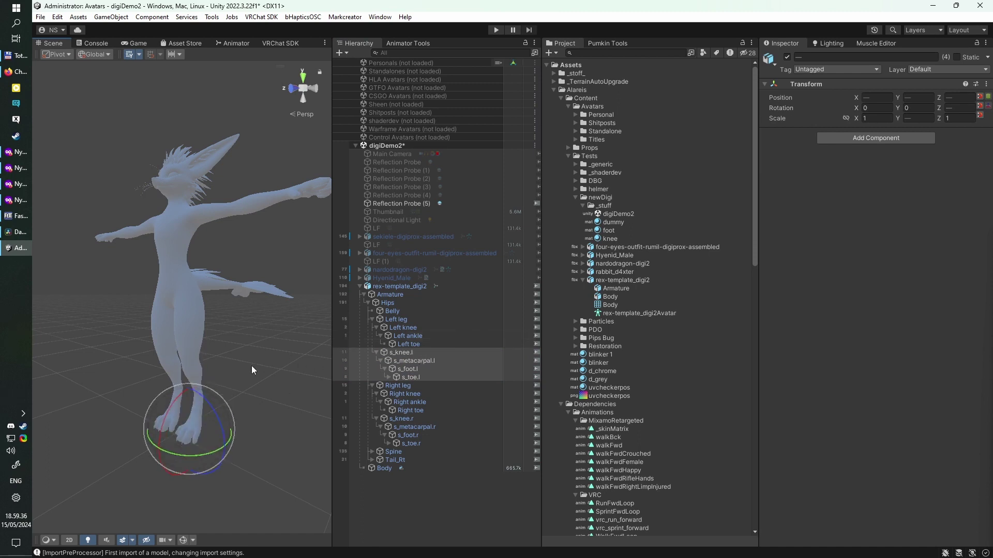
pyautogui.moveTo(251, 365); pyautogui.dragTo(246, 348, button='middle')
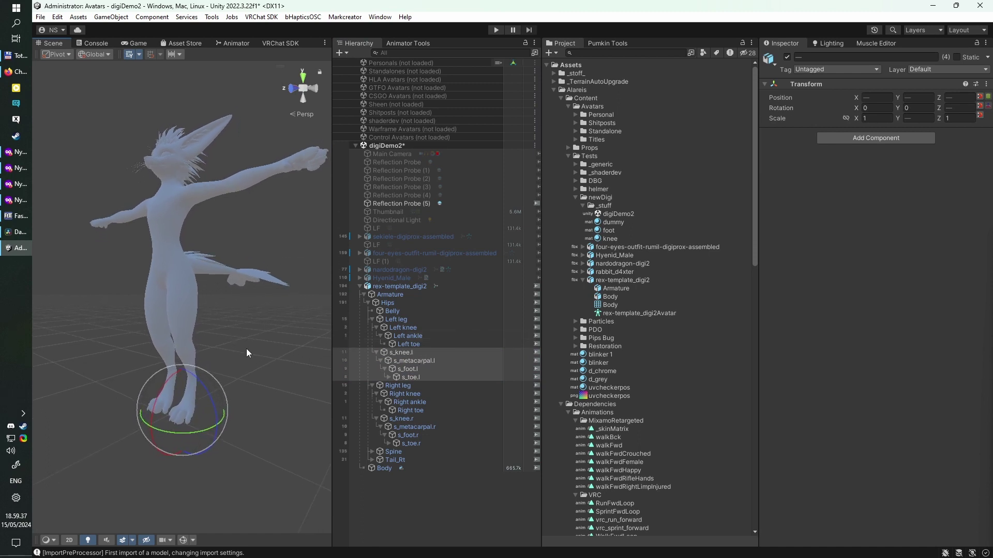
# Add a Rotation Constraint with one source slot; give s_metacarpal.l a second slot and 0.6 weight.
pyautogui.click(887, 137)
pyautogui.write('rotation cons')
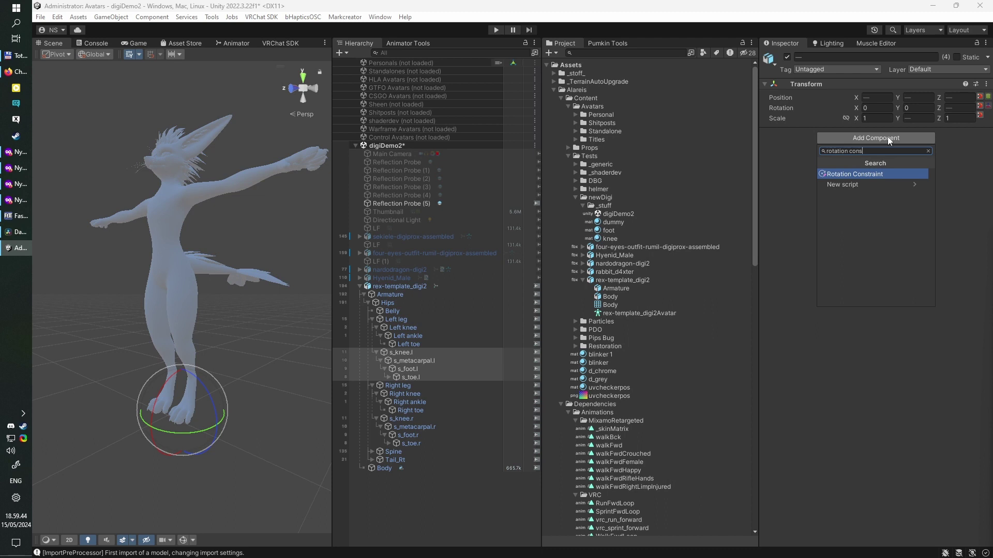
pyautogui.press('Return')
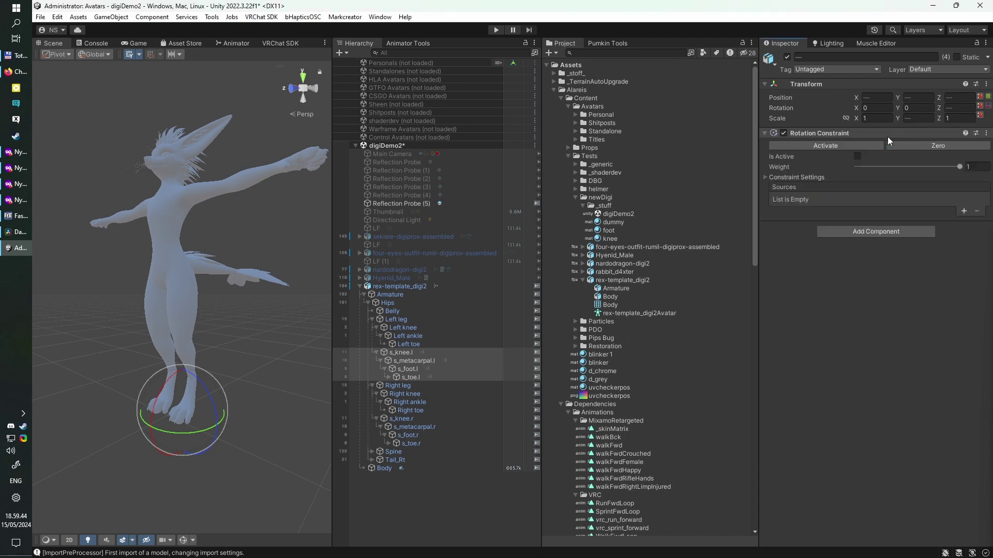
pyautogui.click(964, 212)
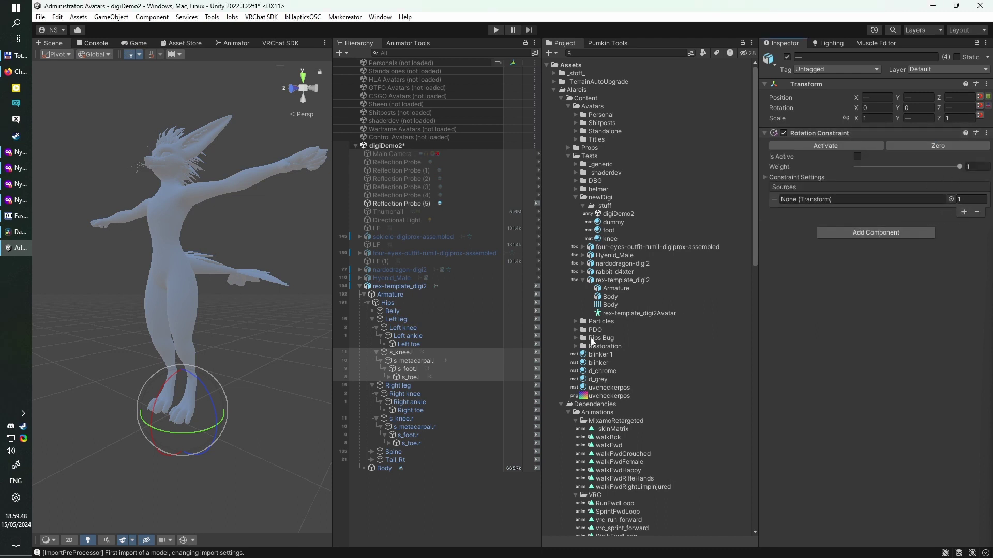
pyautogui.click(467, 363)
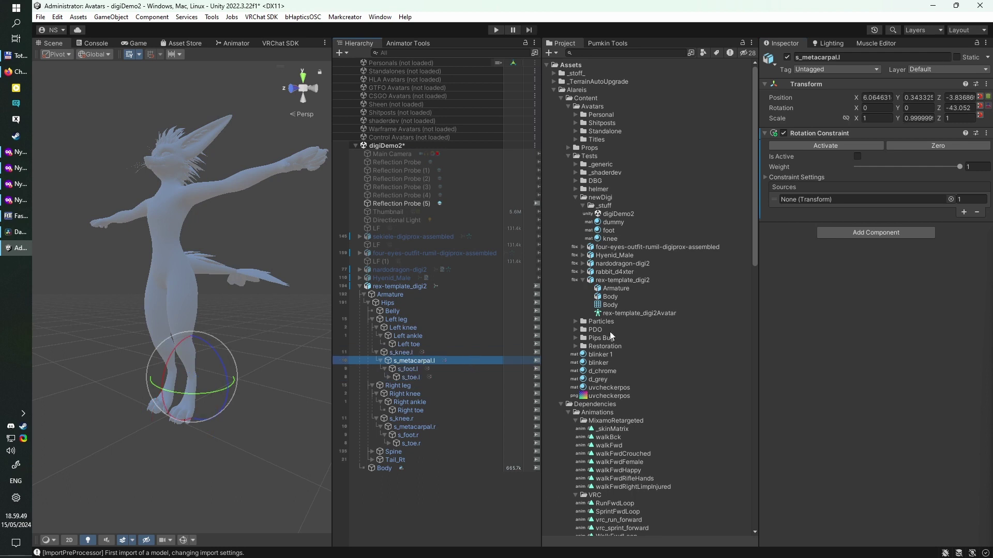
pyautogui.click(962, 212)
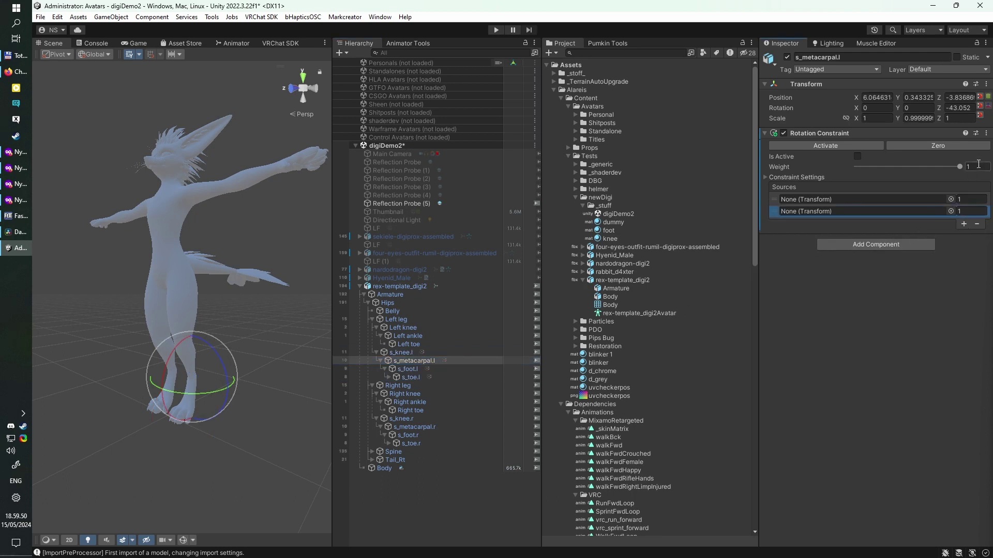
pyautogui.click(978, 166)
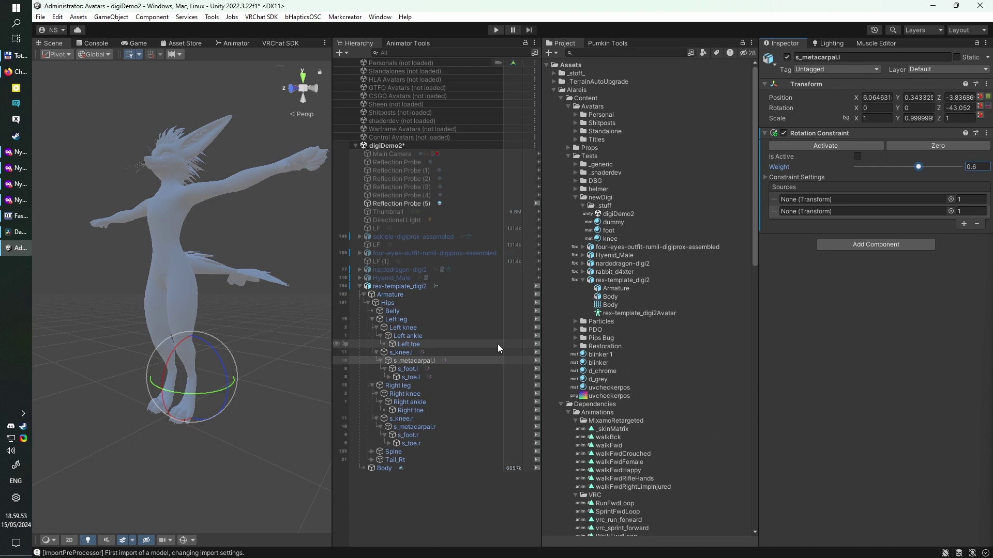
# Activate constraints sourced from Left knee on s_knee.l, Left ankle on s_foot.l, Left toe on s_toe.l.
pyautogui.click(456, 352)
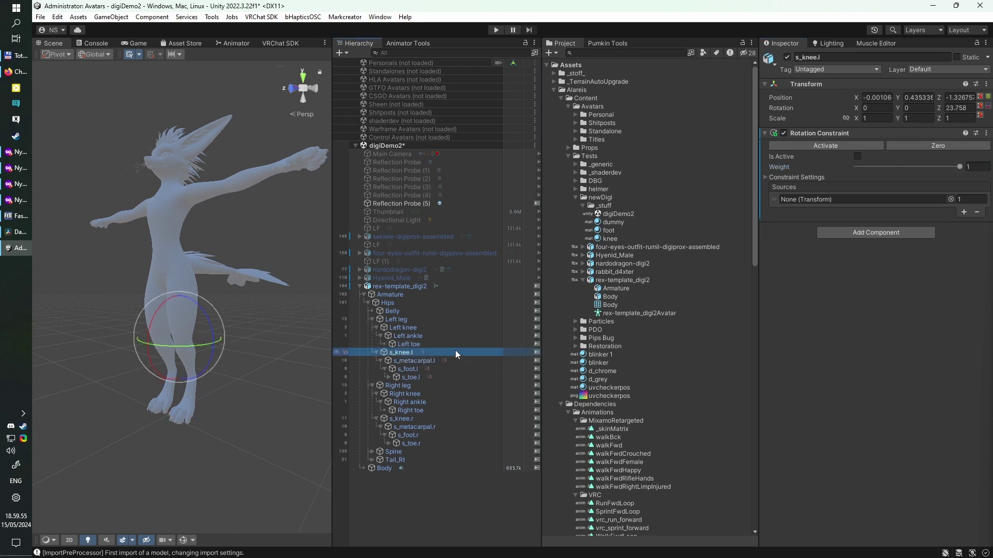
pyautogui.moveTo(451, 329); pyautogui.dragTo(874, 199)
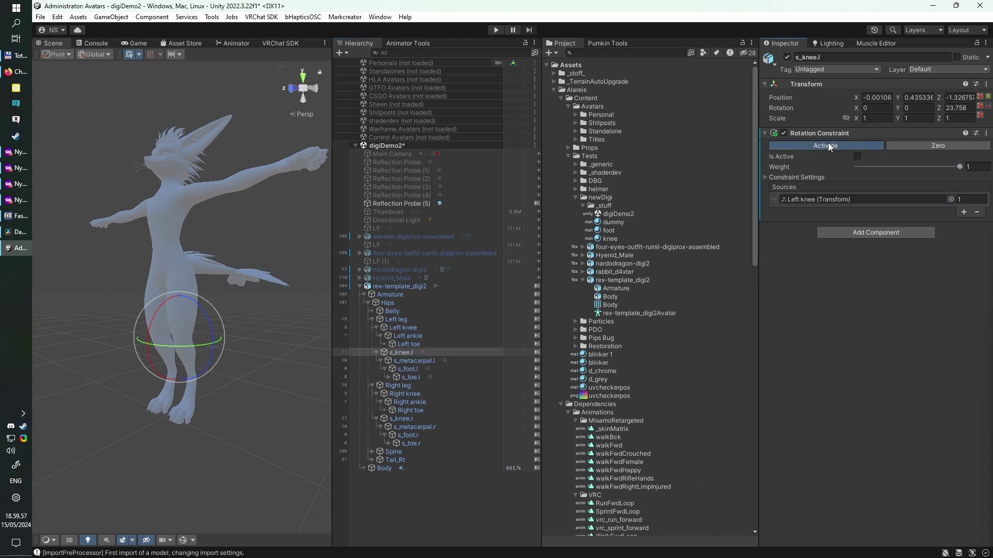
pyautogui.click(827, 146)
pyautogui.click(445, 368)
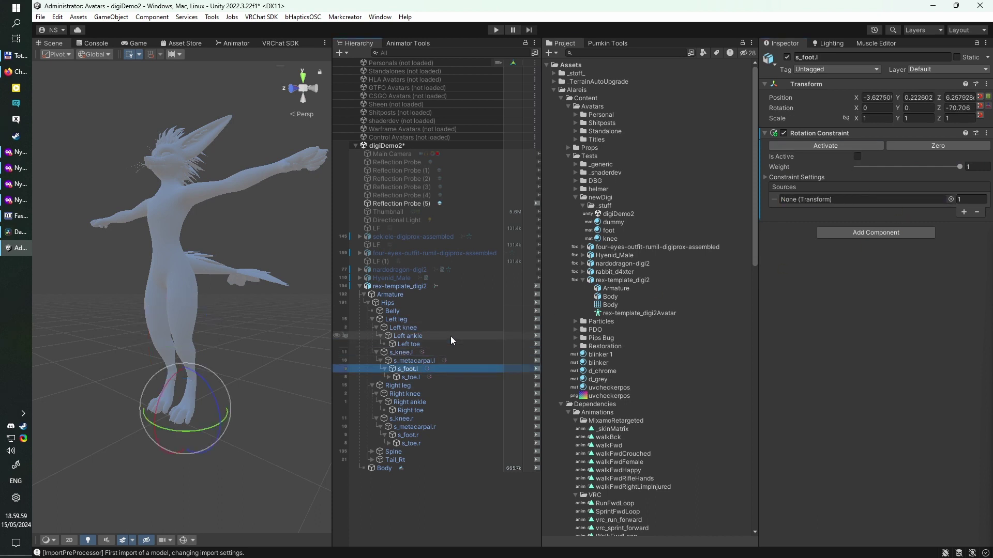
pyautogui.moveTo(451, 336); pyautogui.dragTo(866, 200)
pyautogui.click(837, 147)
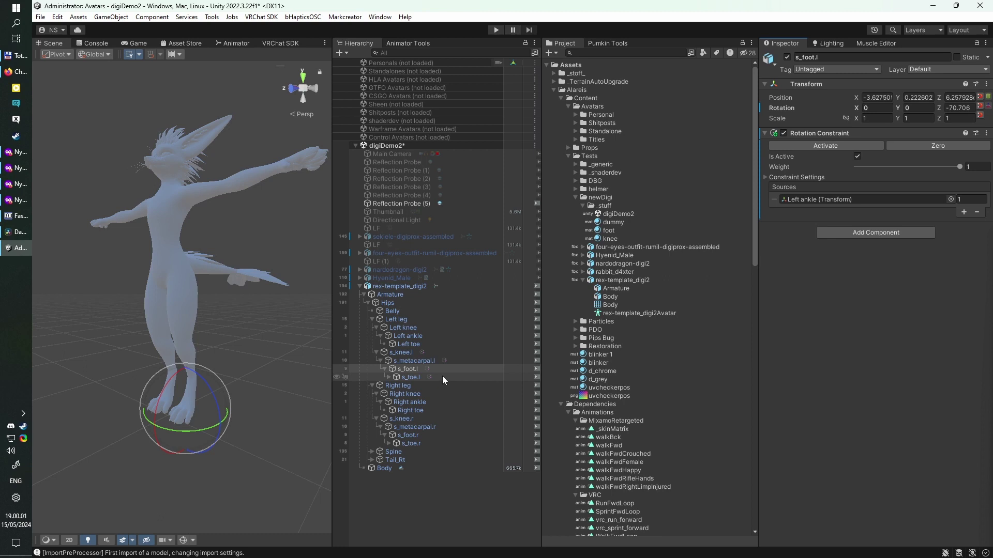
pyautogui.click(442, 376)
pyautogui.moveTo(444, 344); pyautogui.dragTo(834, 200)
pyautogui.click(824, 145)
# Give s_metacarpal.l Left ankle and Left leg as sources and activate its constraint.
pyautogui.click(466, 361)
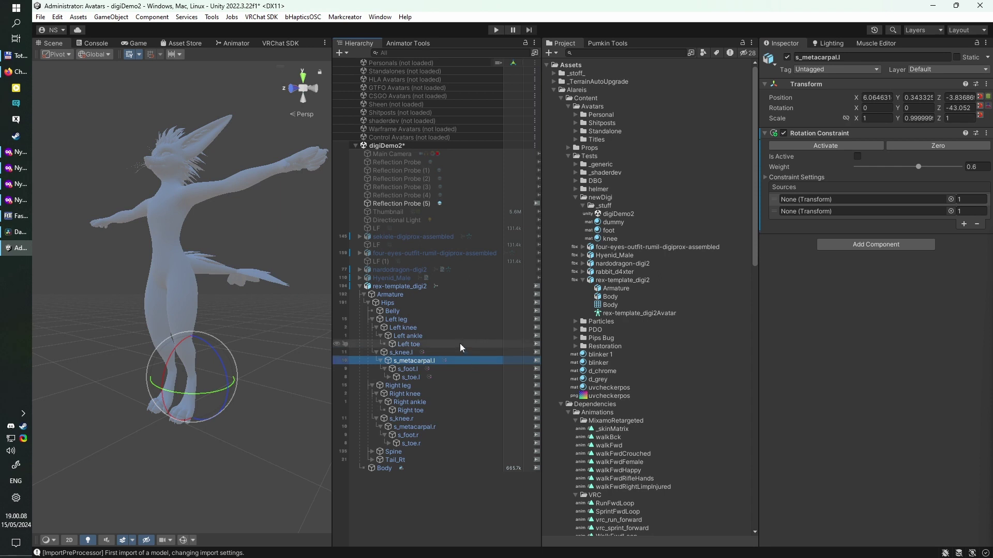
pyautogui.moveTo(447, 334); pyautogui.dragTo(842, 201)
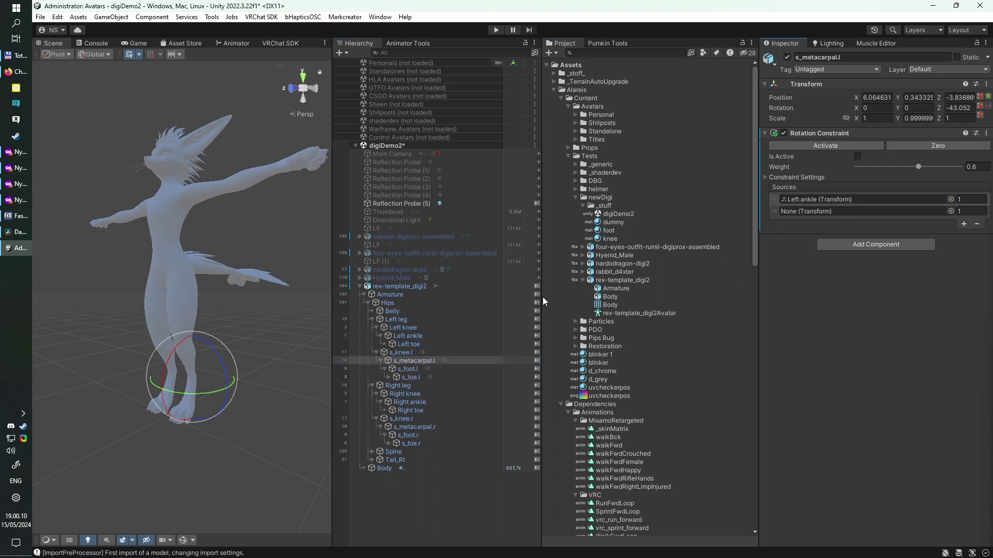
pyautogui.moveTo(422, 321); pyautogui.dragTo(837, 216)
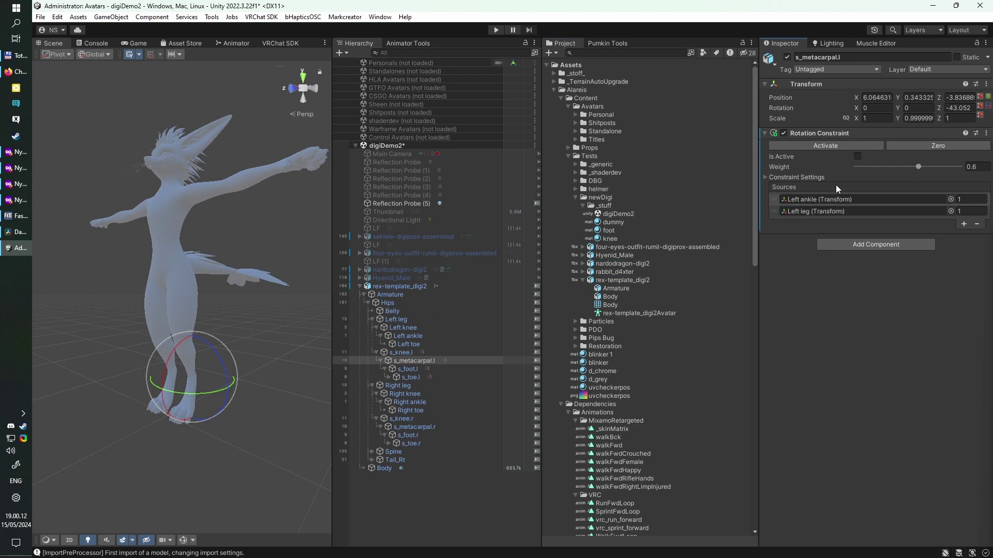
pyautogui.click(829, 145)
# Add Rotation Constraints to the four right-leg bones, giving s_metacarpal.r a second source and weight 0.6.
pyautogui.click(451, 421)
pyautogui.keyDown('shift'); pyautogui.click(411, 443); pyautogui.keyUp('shift')
pyautogui.click(867, 139)
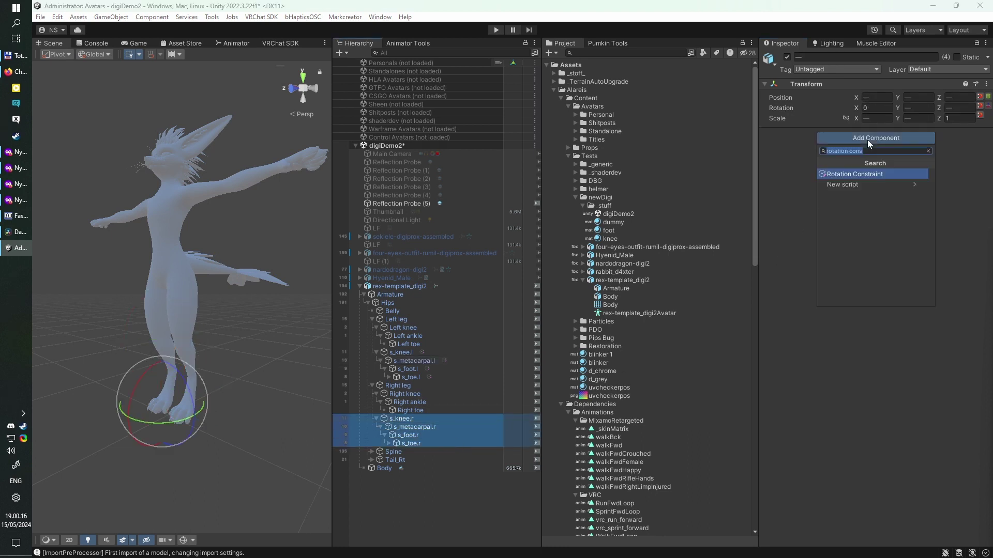
pyautogui.click(867, 176)
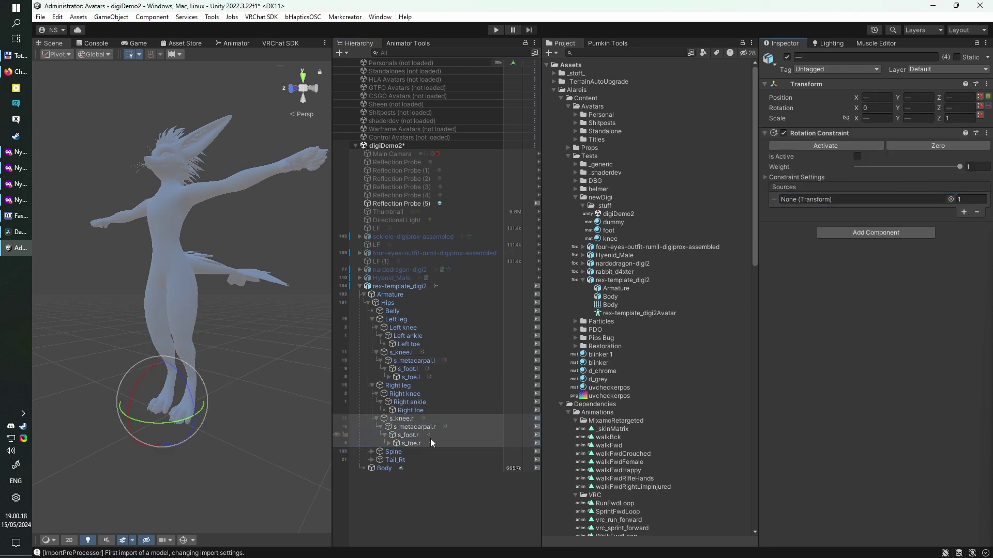
pyautogui.click(459, 428)
pyautogui.click(965, 213)
pyautogui.click(979, 167)
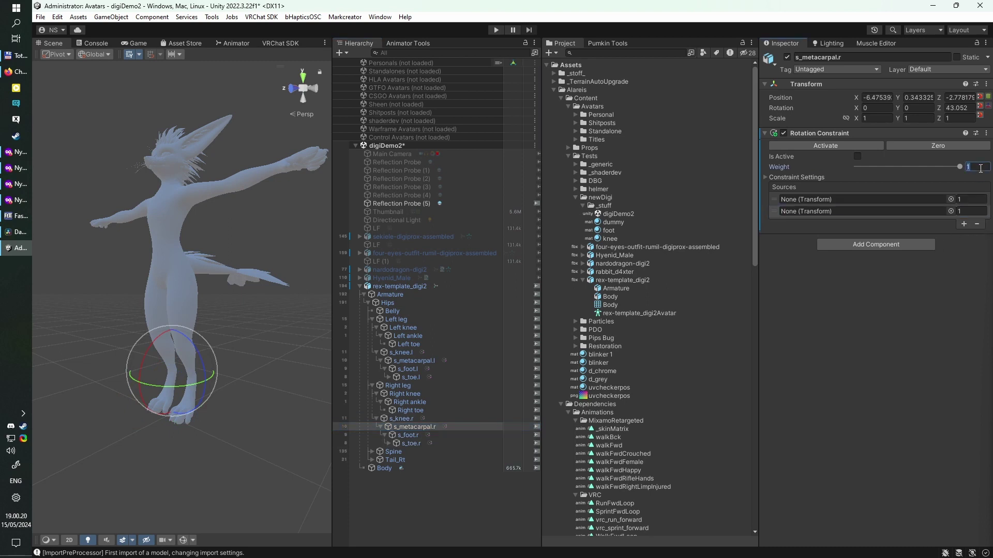
pyautogui.write('0.6')
# Constrain s_knee.r to Right knee and s_foot.r to Right ankle, activating both constraints.
pyautogui.click(463, 419)
pyautogui.moveTo(443, 394); pyautogui.dragTo(824, 200)
pyautogui.click(827, 146)
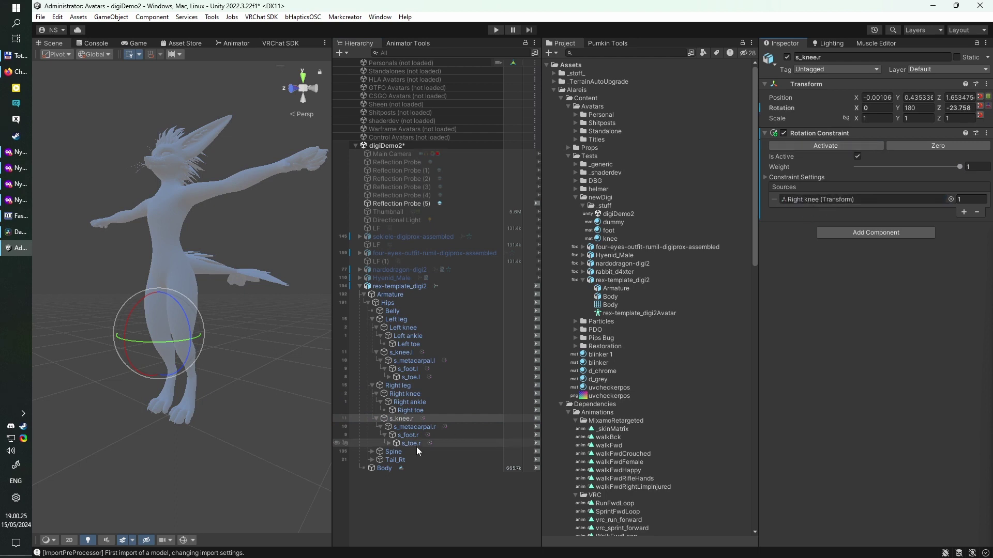
pyautogui.click(439, 435)
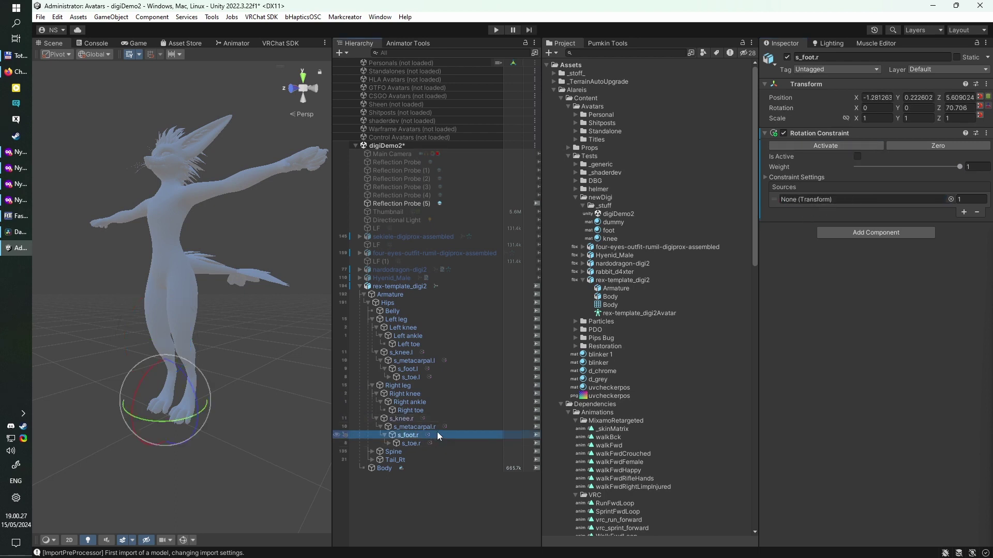
pyautogui.click(455, 402)
pyautogui.moveTo(455, 402); pyautogui.dragTo(900, 200)
pyautogui.click(813, 147)
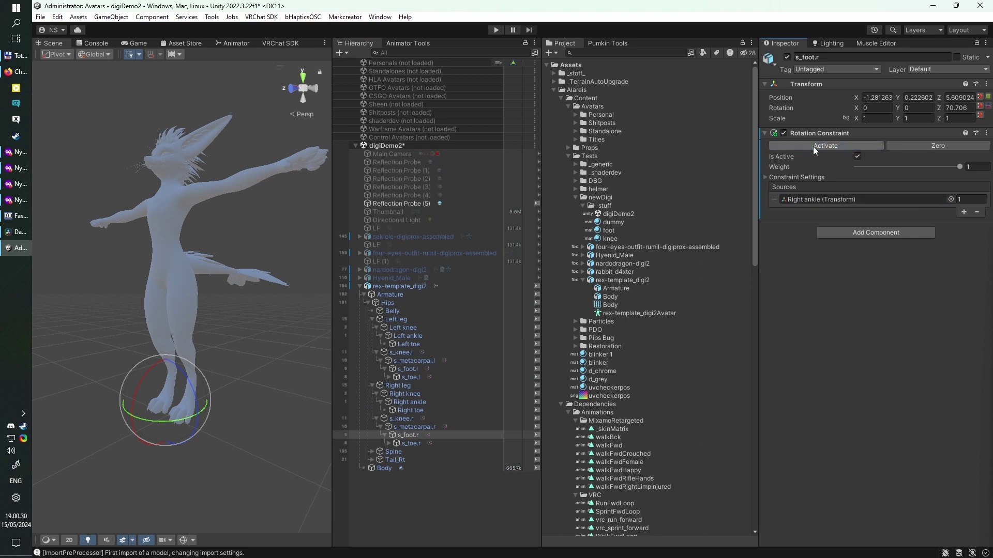
# Constrain s_toe.r to Right toe and s_metacarpal.r to Right ankle and Right leg, activating both.
pyautogui.click(466, 444)
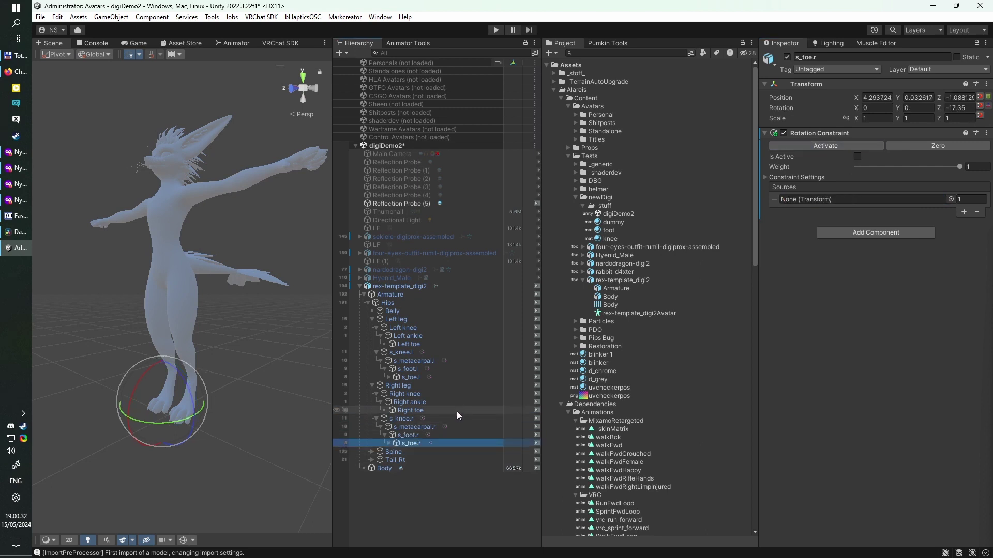
pyautogui.moveTo(457, 411); pyautogui.dragTo(877, 203)
pyautogui.click(830, 147)
pyautogui.click(450, 427)
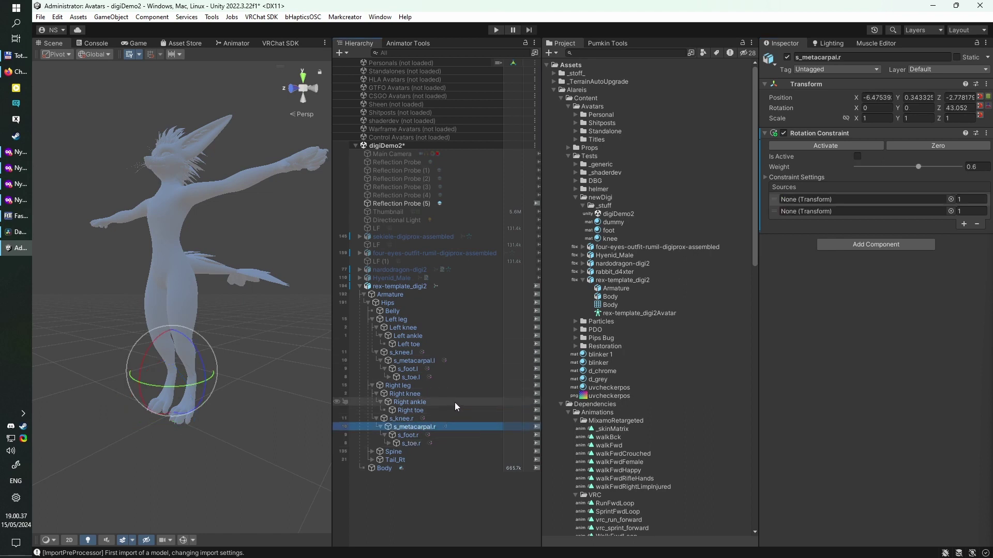
pyautogui.moveTo(454, 411); pyautogui.dragTo(841, 201)
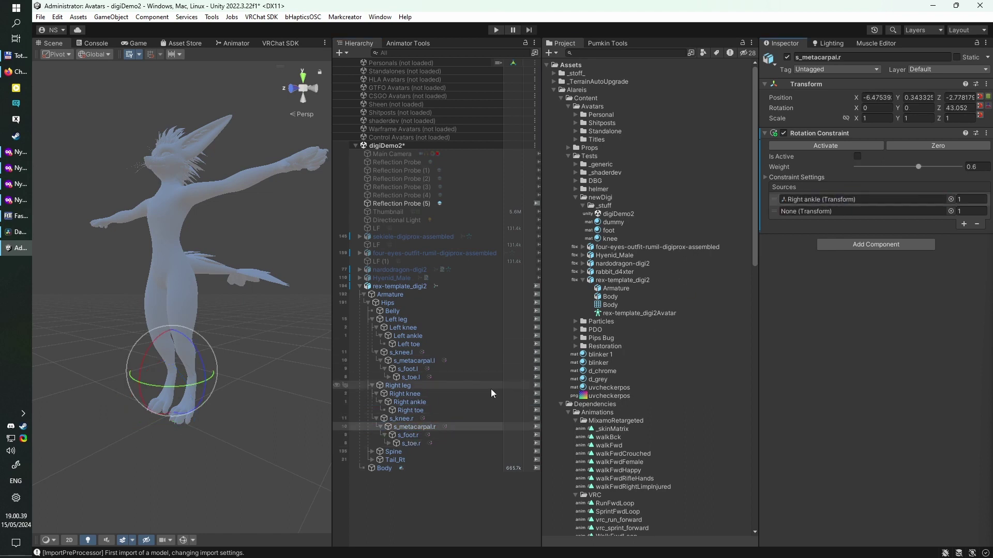
pyautogui.moveTo(474, 392); pyautogui.dragTo(831, 212)
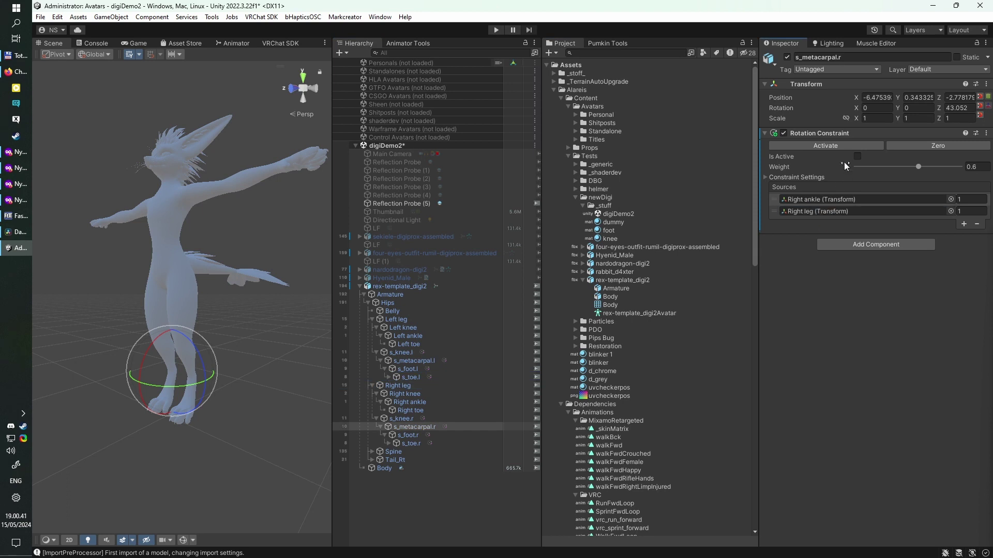
pyautogui.click(844, 147)
# Add a Full Body Biped IK component to the rex-template_digi2 avatar.
pyautogui.click(400, 286)
pyautogui.click(886, 262)
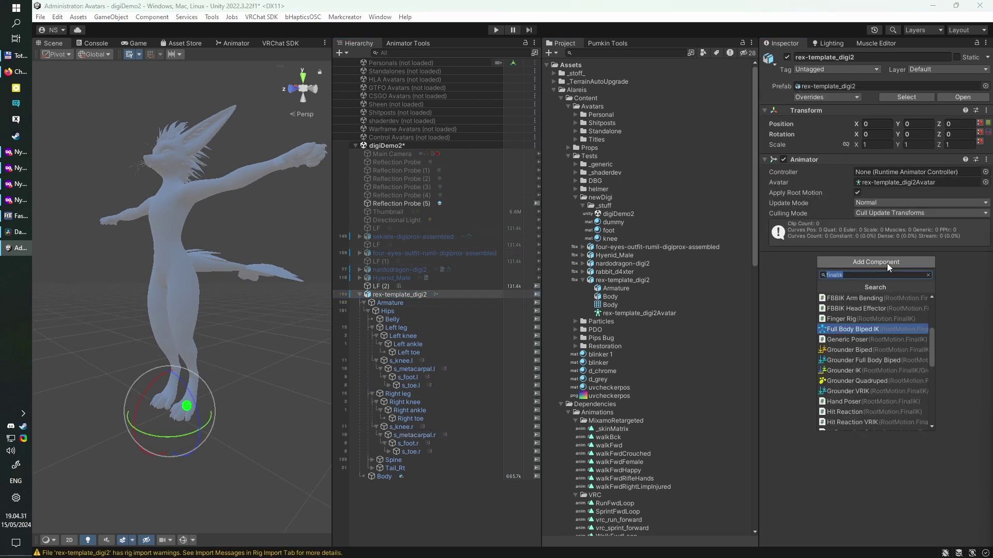
pyautogui.click(861, 329)
pyautogui.scroll(-4, 857, 340)
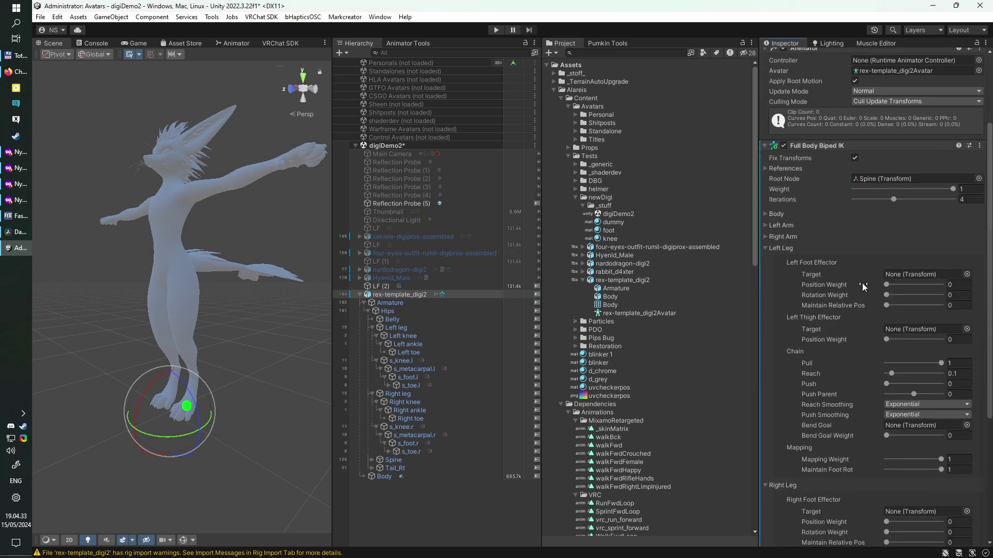
# Make LF (2) the Left Foot Effector Target and enter Play mode to test the leg IK.
pyautogui.click(386, 287)
pyautogui.moveTo(386, 288); pyautogui.dragTo(884, 178)
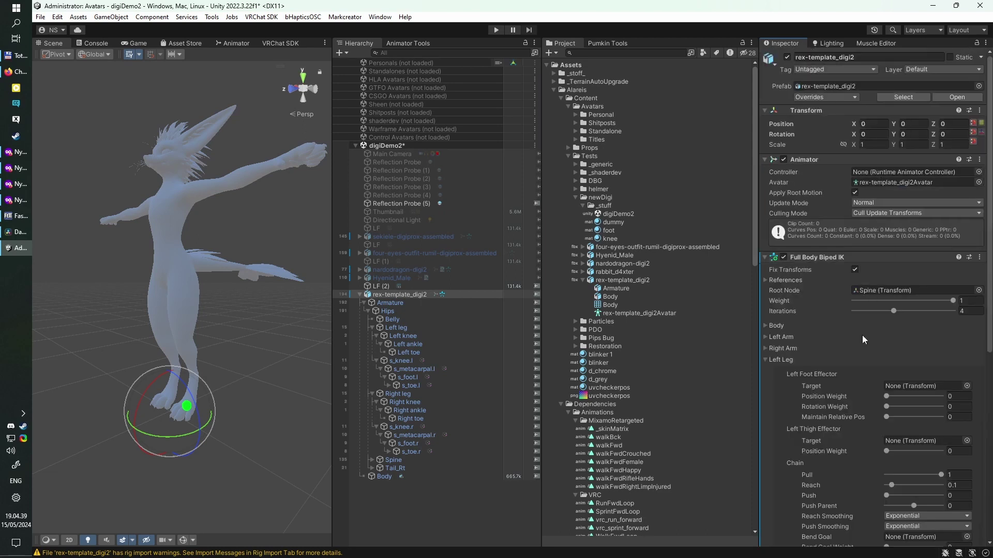
pyautogui.scroll(-3, 861, 339)
pyautogui.click(405, 287)
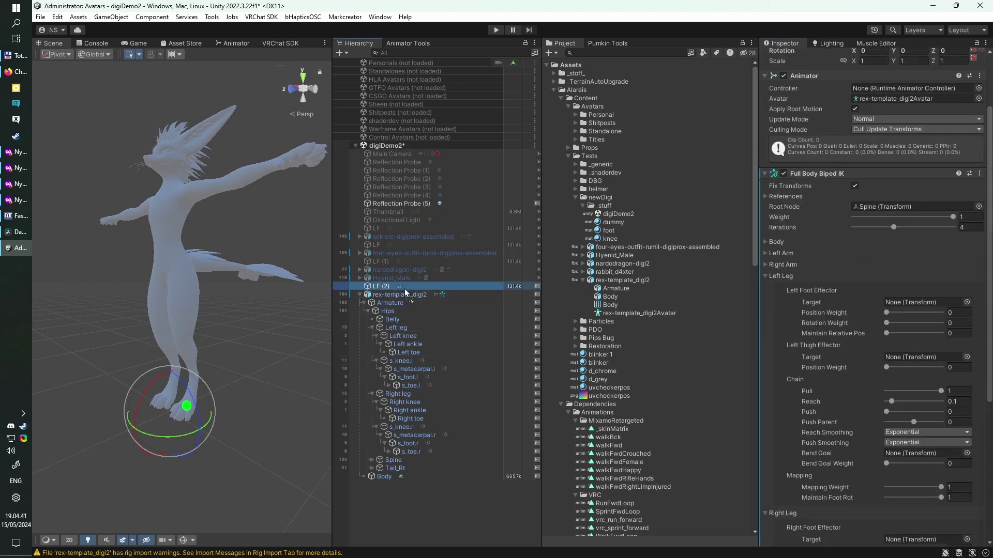
pyautogui.moveTo(405, 293); pyautogui.dragTo(945, 304)
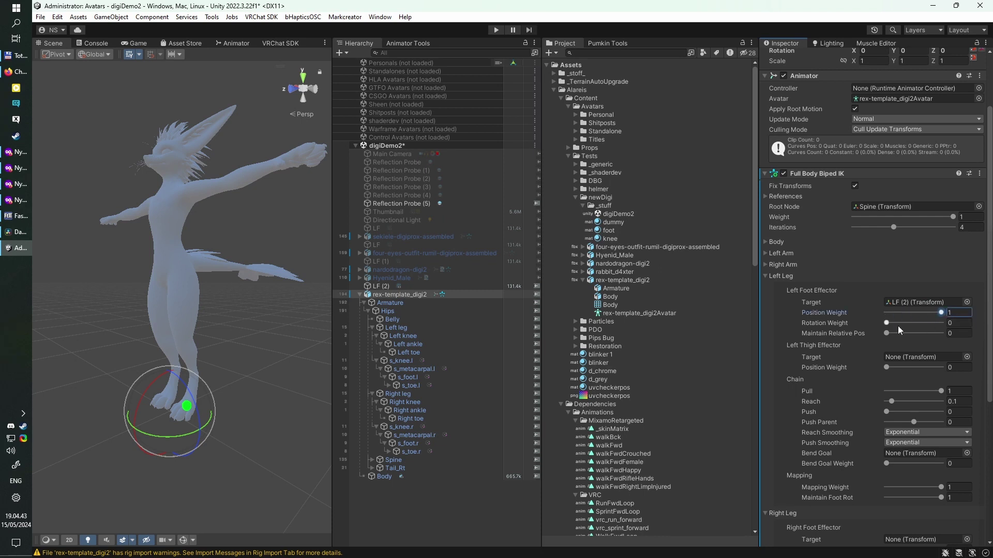
pyautogui.click(496, 29)
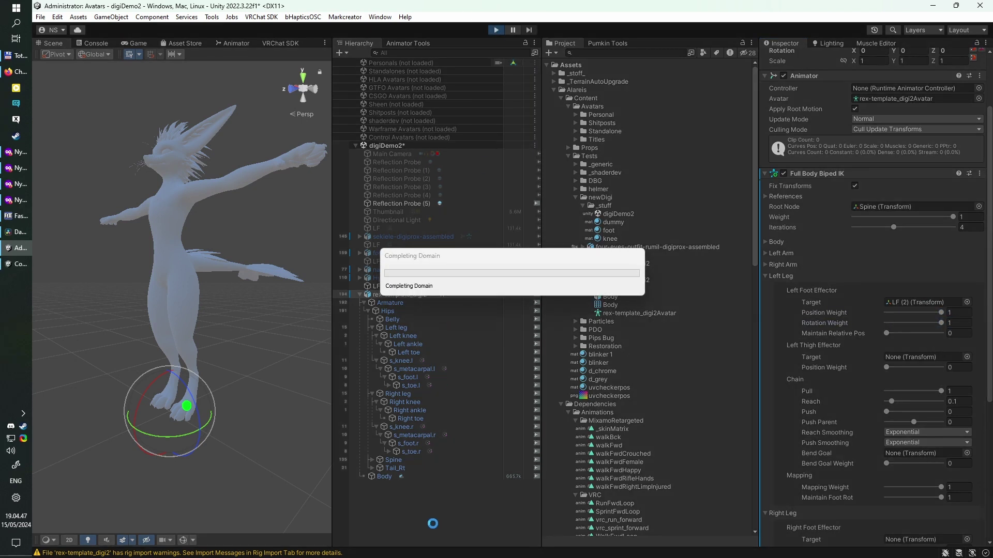
pyautogui.click(436, 286)
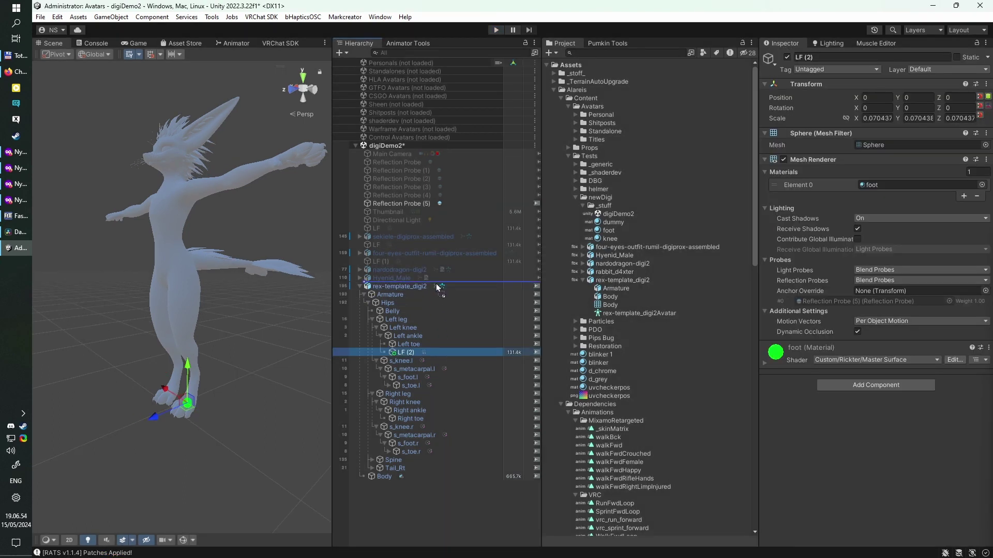
pyautogui.click(497, 30)
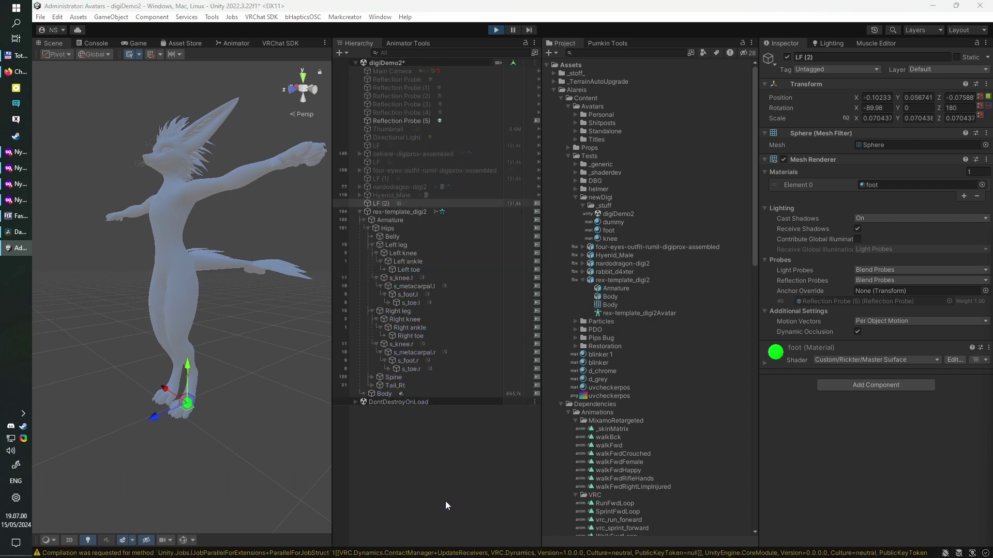
pyautogui.moveTo(213, 394); pyautogui.dragTo(257, 434, button='middle')
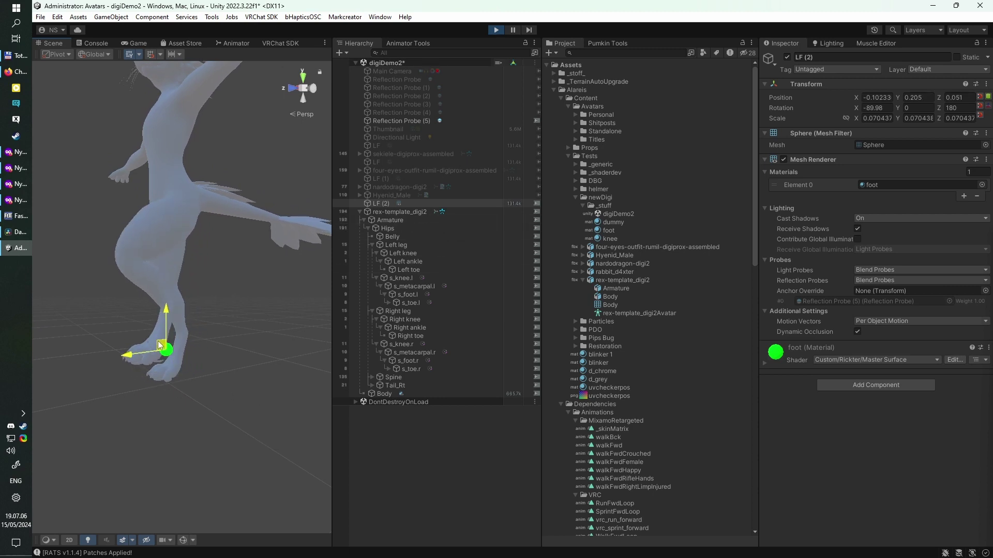
pyautogui.keyDown('alt'); pyautogui.moveTo(184, 344); pyautogui.dragTo(115, 345); pyautogui.keyUp('alt')
pyautogui.moveTo(148, 299); pyautogui.dragTo(214, 456)
pyautogui.press('e')
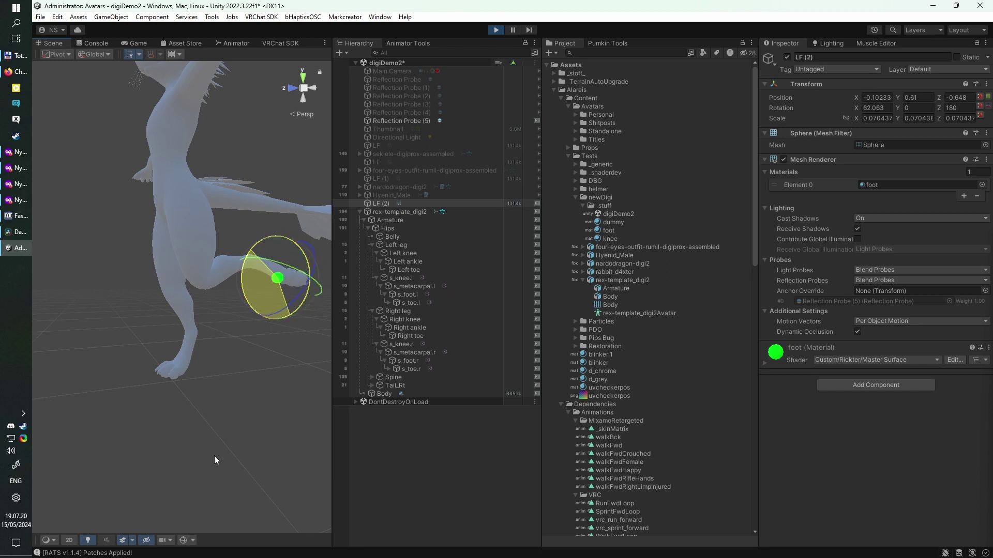
pyautogui.moveTo(281, 234); pyautogui.dragTo(347, 421)
pyautogui.hotkey('ctrl', 'z')
pyautogui.hotkey('ctrl', 'z')
pyautogui.press('w')
pyautogui.press('e')
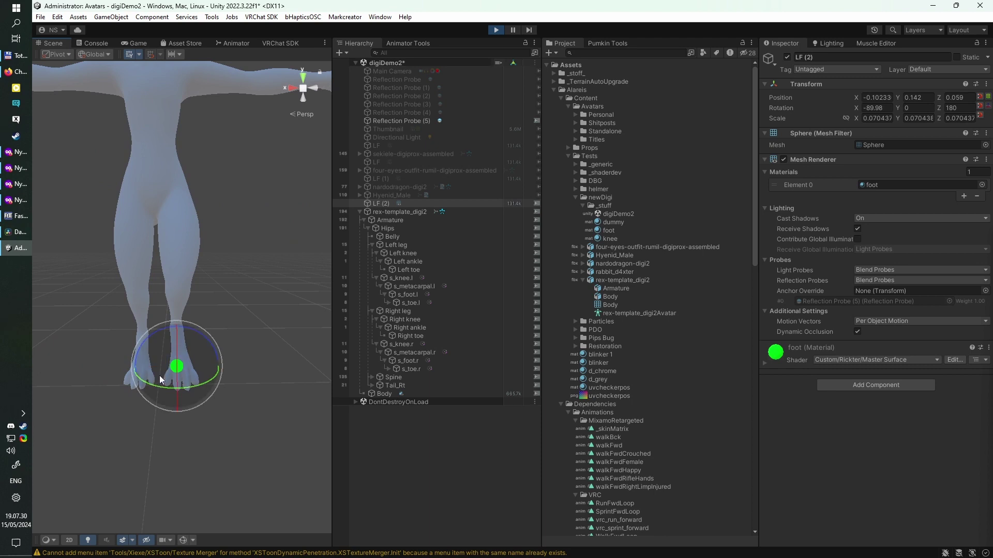
pyautogui.moveTo(165, 386); pyautogui.dragTo(209, 378)
pyautogui.keyDown('alt'); pyautogui.moveTo(210, 377); pyautogui.dragTo(172, 395); pyautogui.keyUp('alt')
pyautogui.press('w')
pyautogui.press('x')
pyautogui.press('e')
pyautogui.moveTo(178, 356)
pyautogui.mouseDown()
pyautogui.moveTo(184, 417)
pyautogui.moveTo(966, 315)
pyautogui.moveTo(728, 299)
pyautogui.moveTo(120, 344)
pyautogui.moveTo(187, 353)
pyautogui.mouseUp()
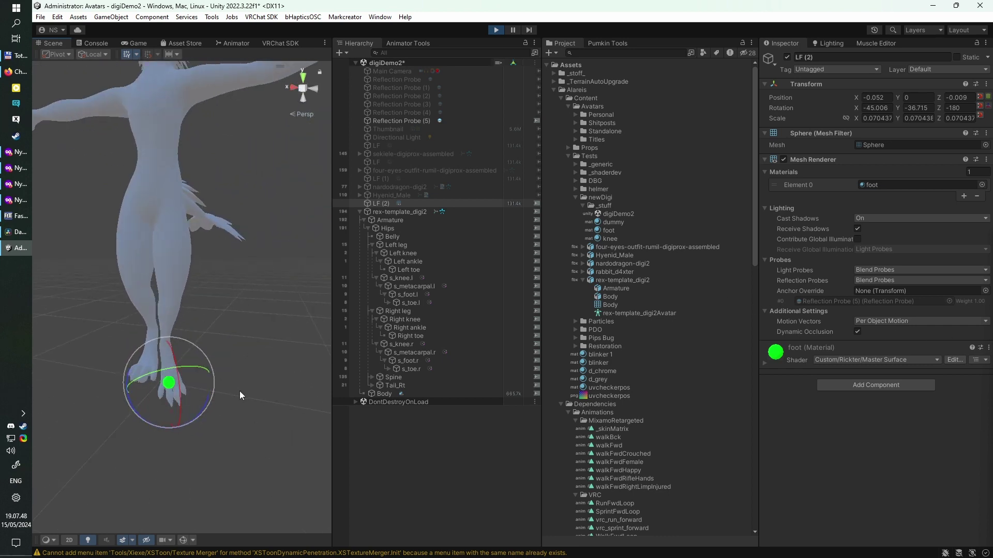
pyautogui.click(496, 30)
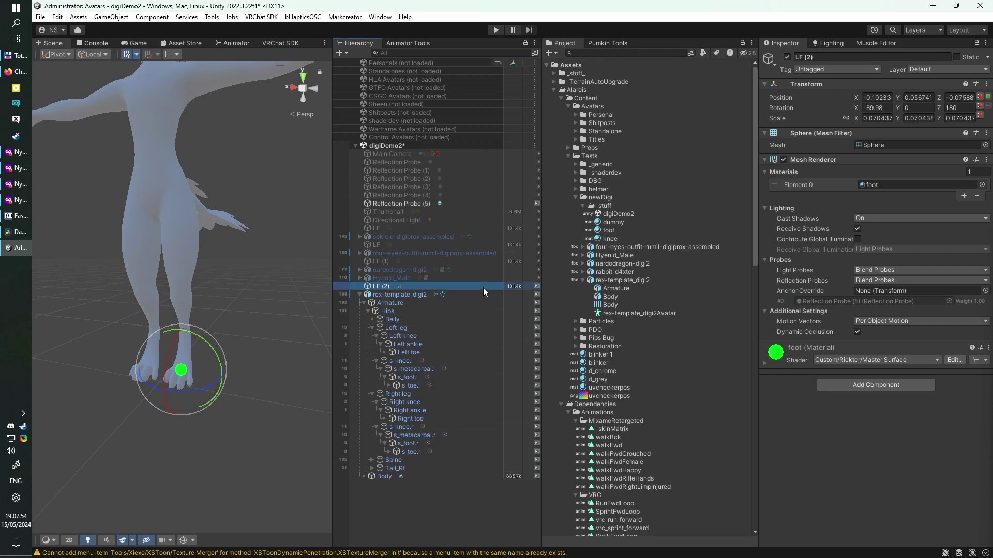
# Delete the LF (2) sphere and remove Full Body Biped IK from rex-template_digi2.
pyautogui.press('Delete')
pyautogui.click(480, 289)
pyautogui.rightClick(855, 258)
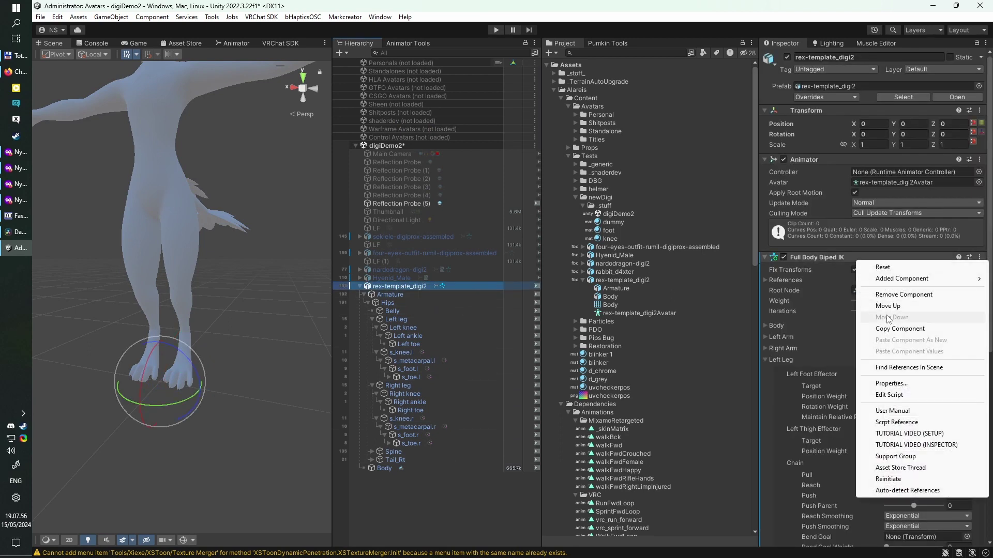
pyautogui.click(897, 297)
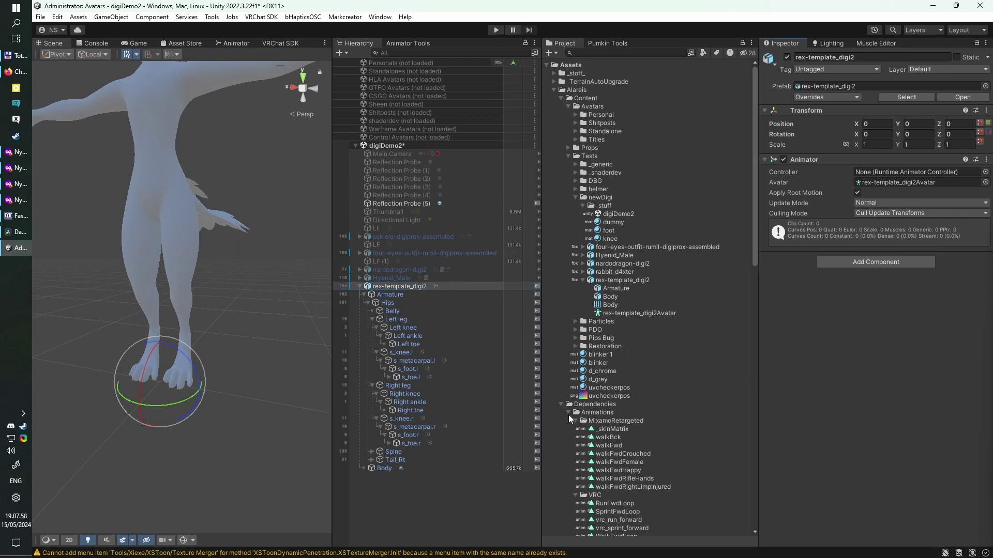